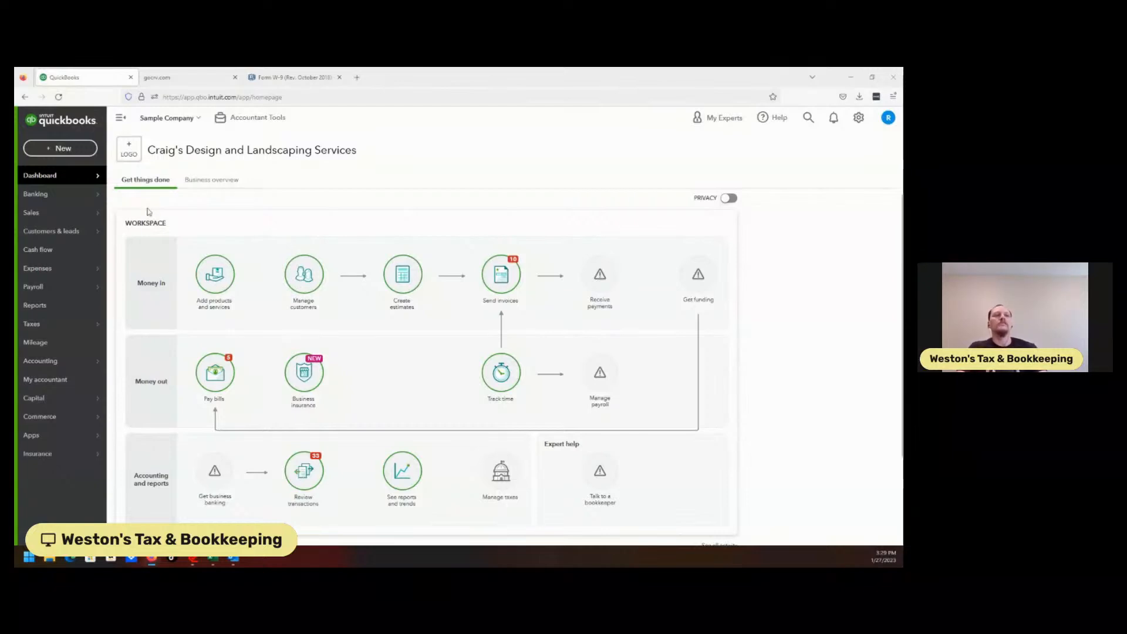
# Step: Scroll through the Get things done workspace on the dashboard
pyautogui.moveTo(82, 187)
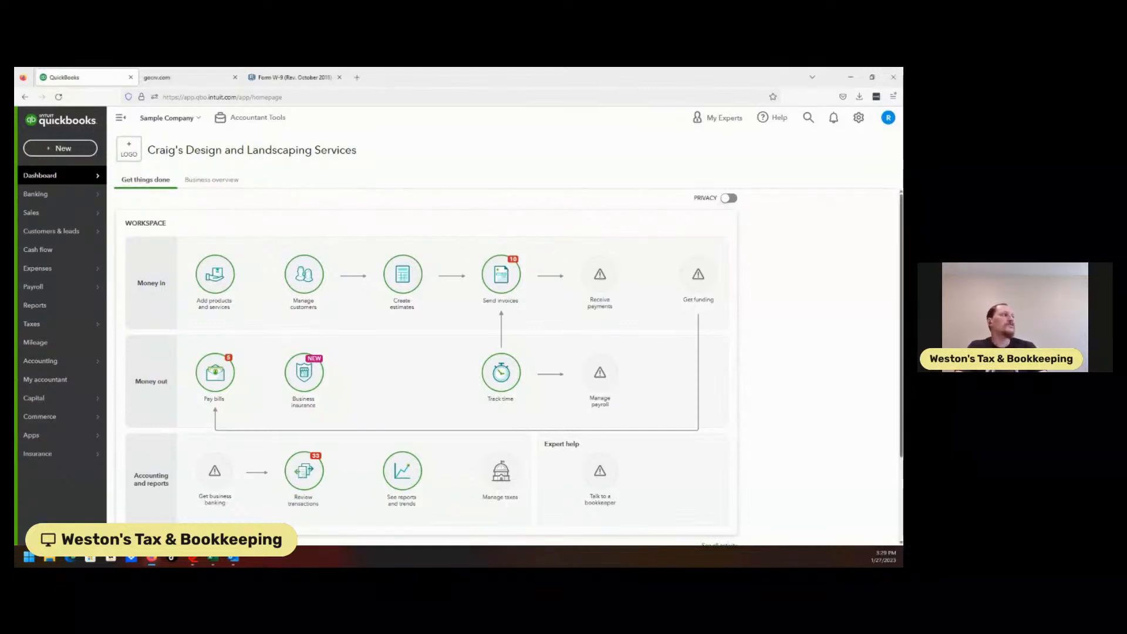
pyautogui.scroll(-2, 897, 245)
pyautogui.scroll(-1, 447, 364)
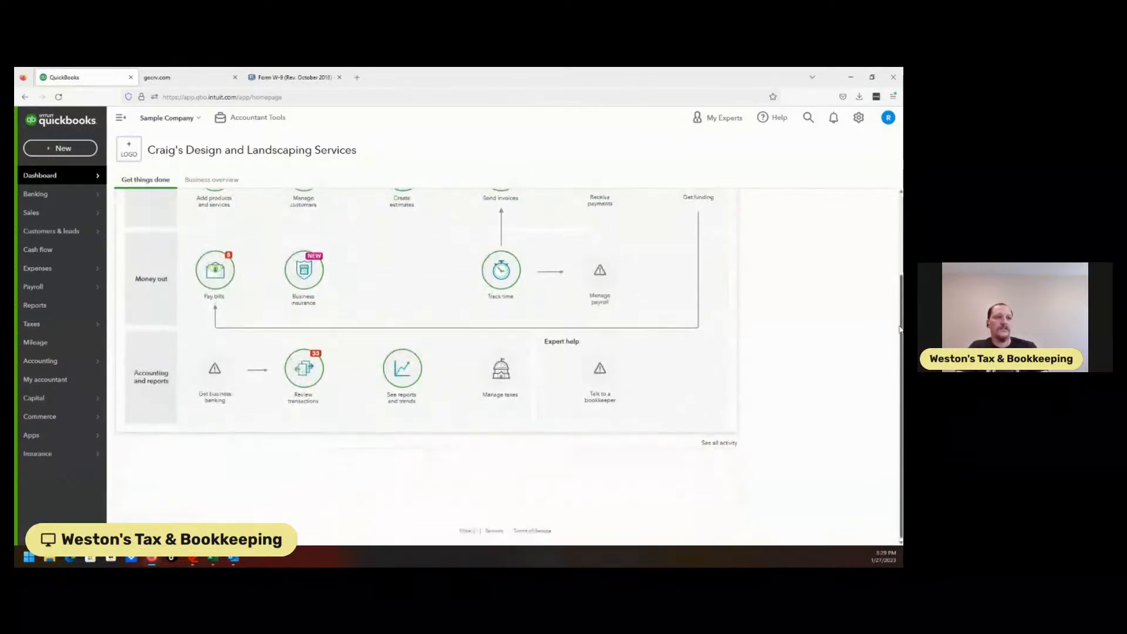
pyautogui.scroll(2, 894, 353)
pyautogui.scroll(-2, 894, 354)
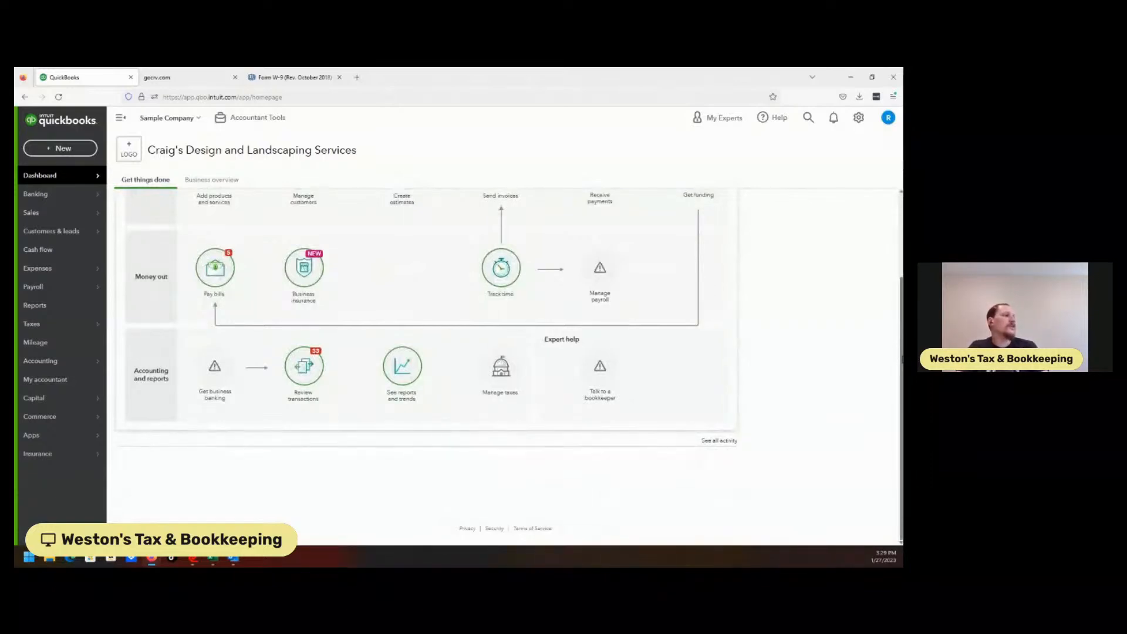
pyautogui.scroll(1, 894, 353)
pyautogui.scroll(1, 893, 354)
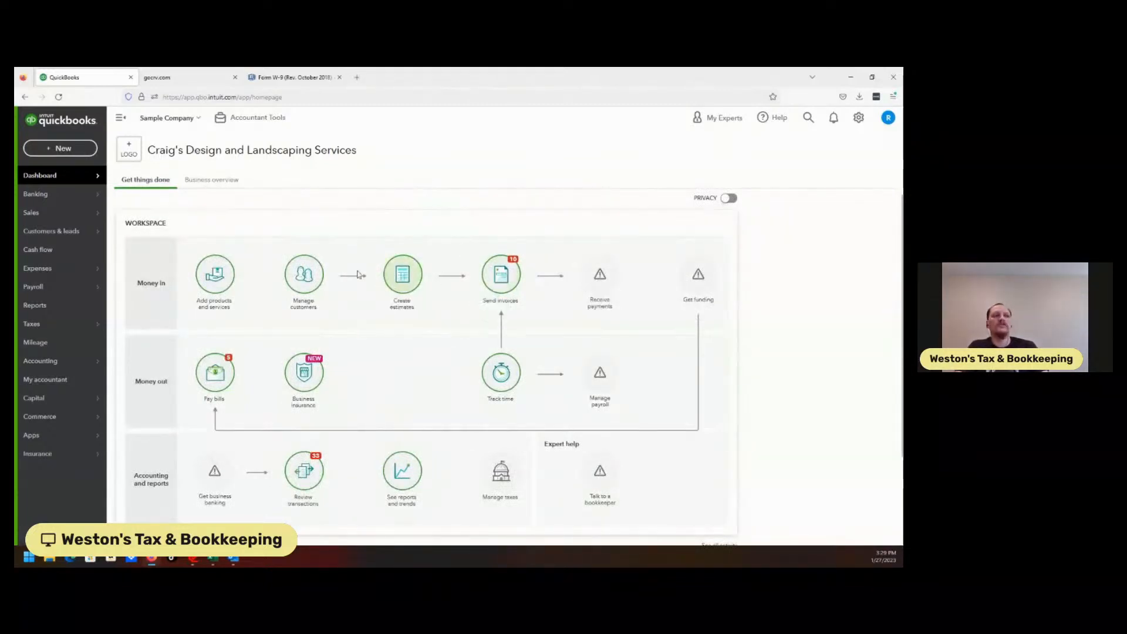
# Step: Open the Business overview and examine the profit and loss, expenses, invoices and sales widgets
pyautogui.moveTo(107, 203)
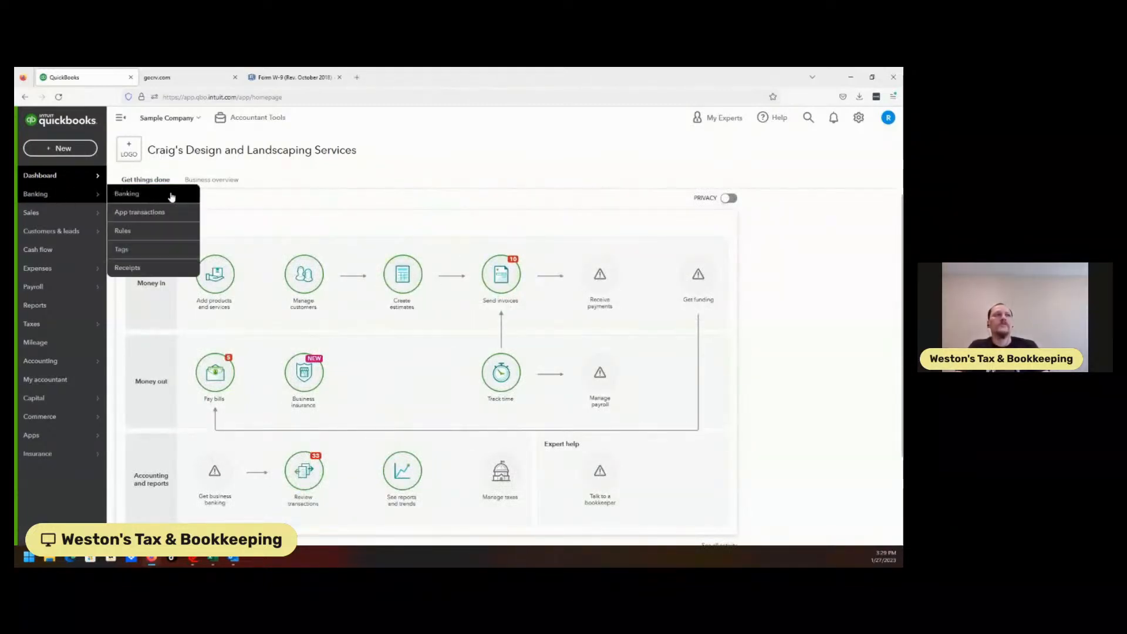
pyautogui.click(226, 182)
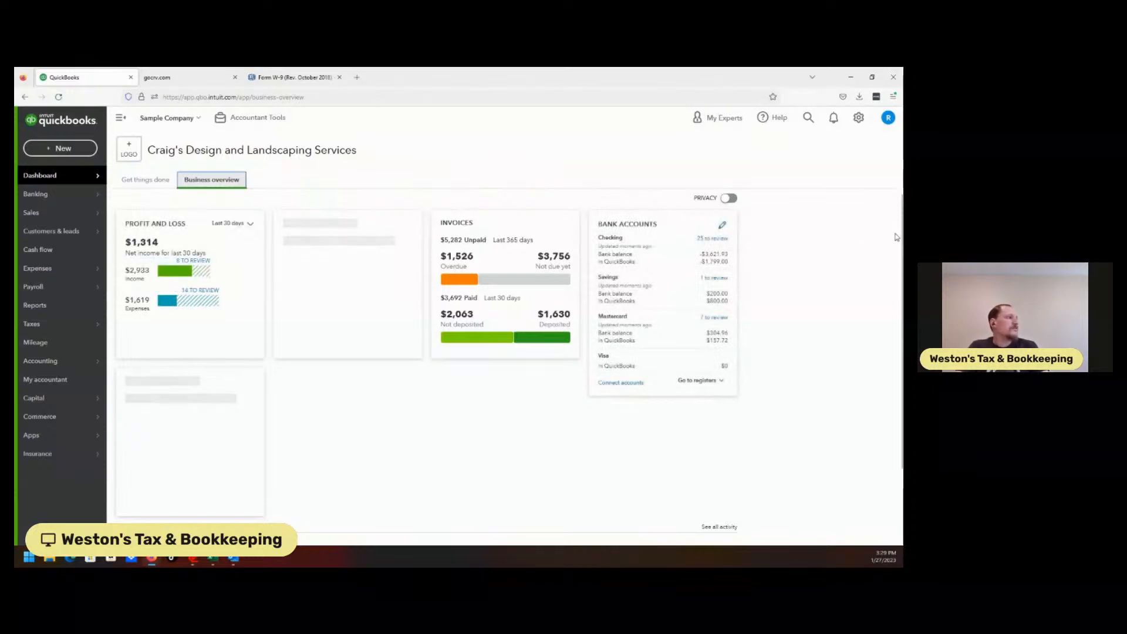
pyautogui.moveTo(902, 233)
pyautogui.mouseDown()
pyautogui.moveTo(903, 277)
pyautogui.moveTo(903, 242)
pyautogui.mouseUp()
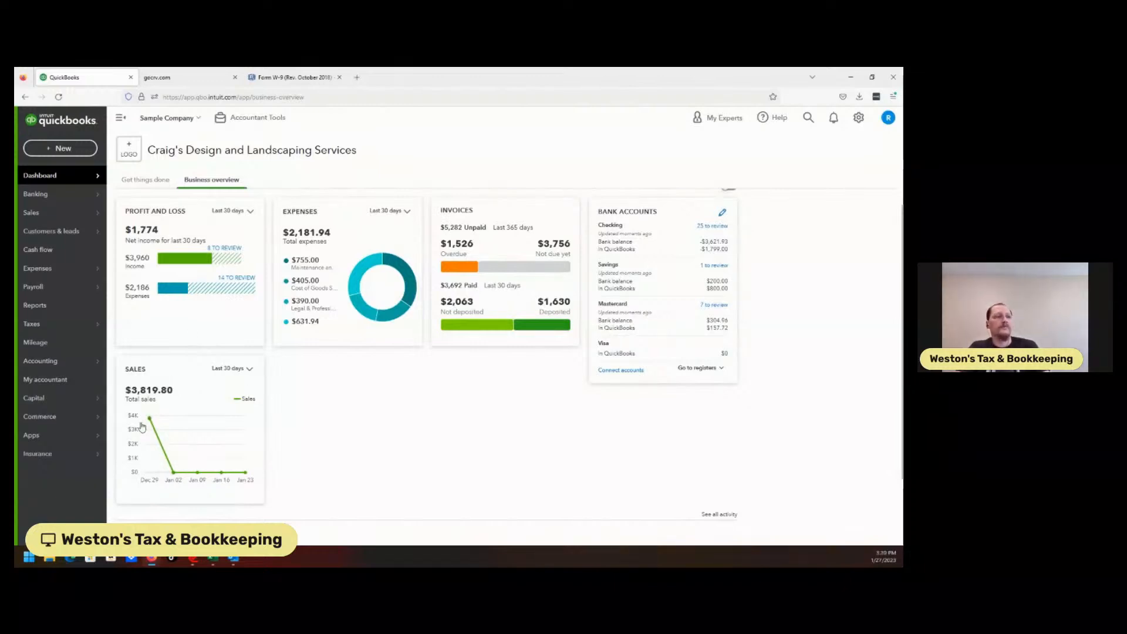
pyautogui.moveTo(149, 421)
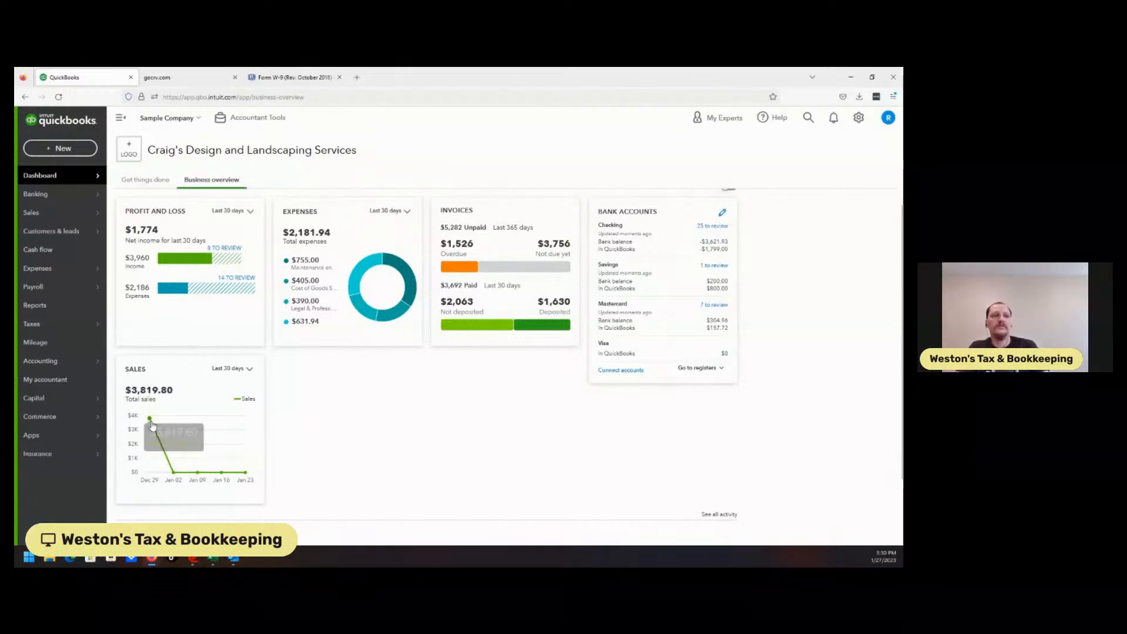
pyautogui.moveTo(174, 474)
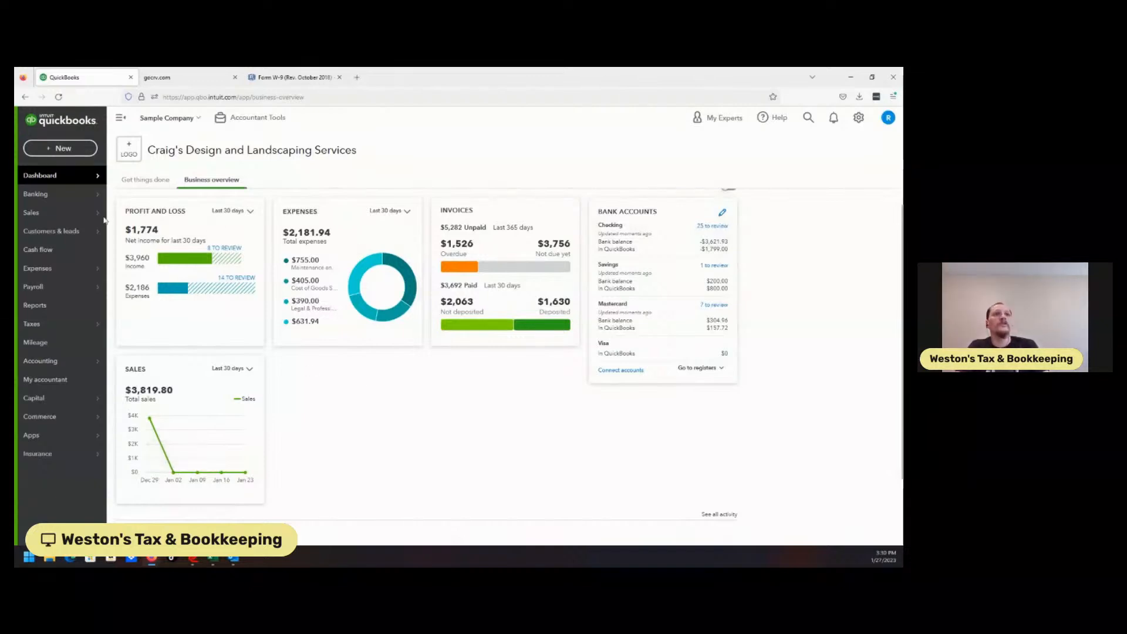
# Step: Open the Banking page and dismiss the bank connection welcome dialog
pyautogui.click(50, 202)
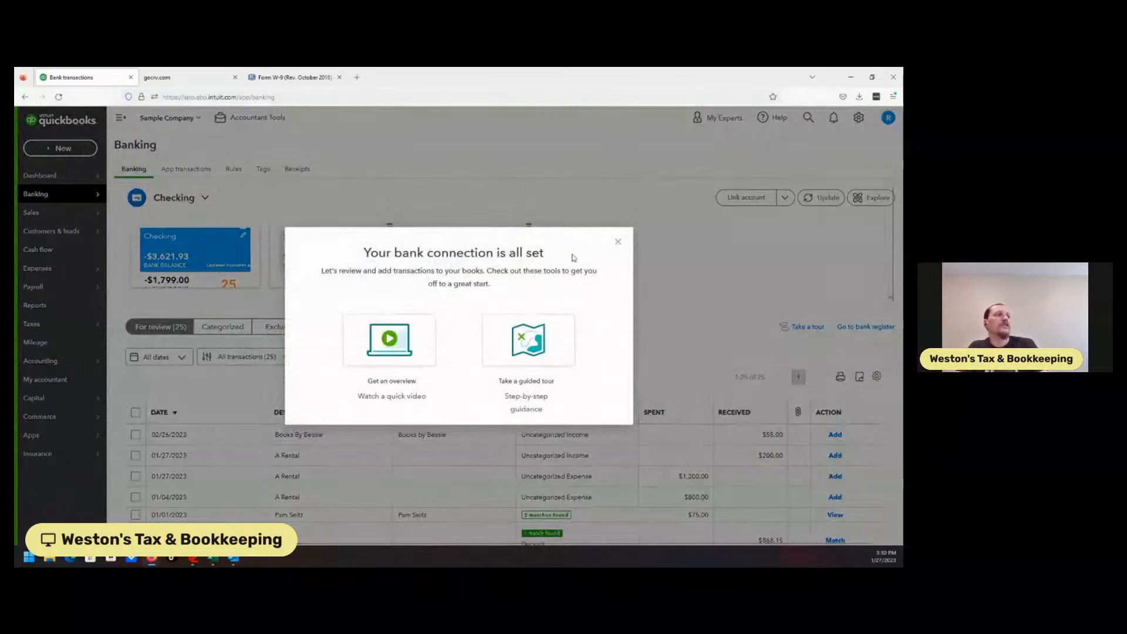
pyautogui.click(617, 242)
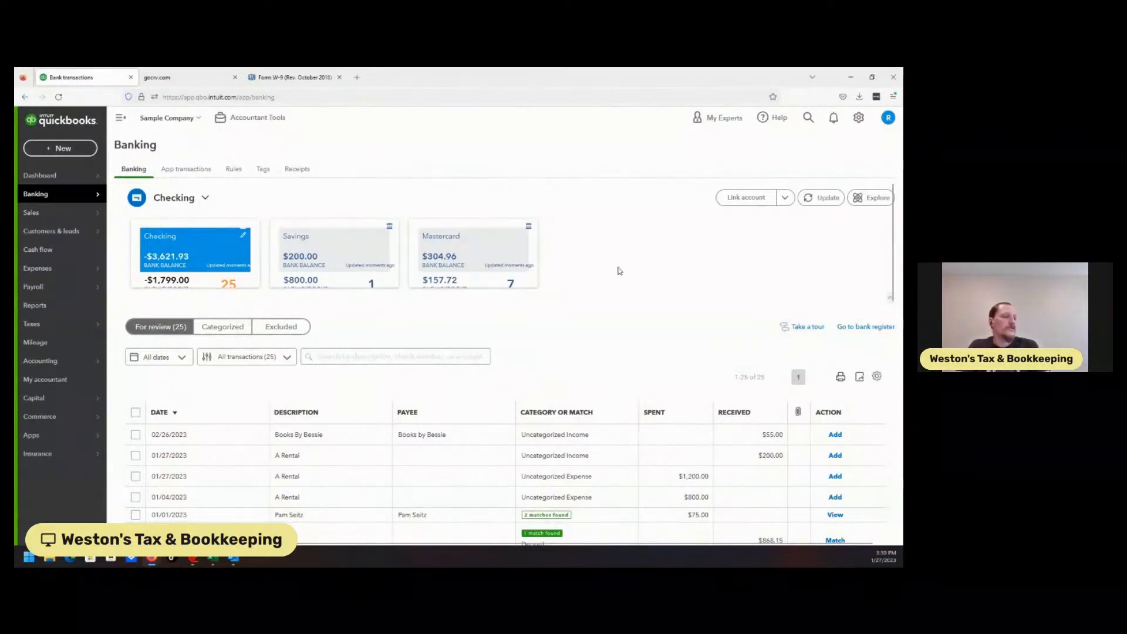
# Step: Open the page for linking a new bank account, then close it without connecting
pyautogui.click(752, 209)
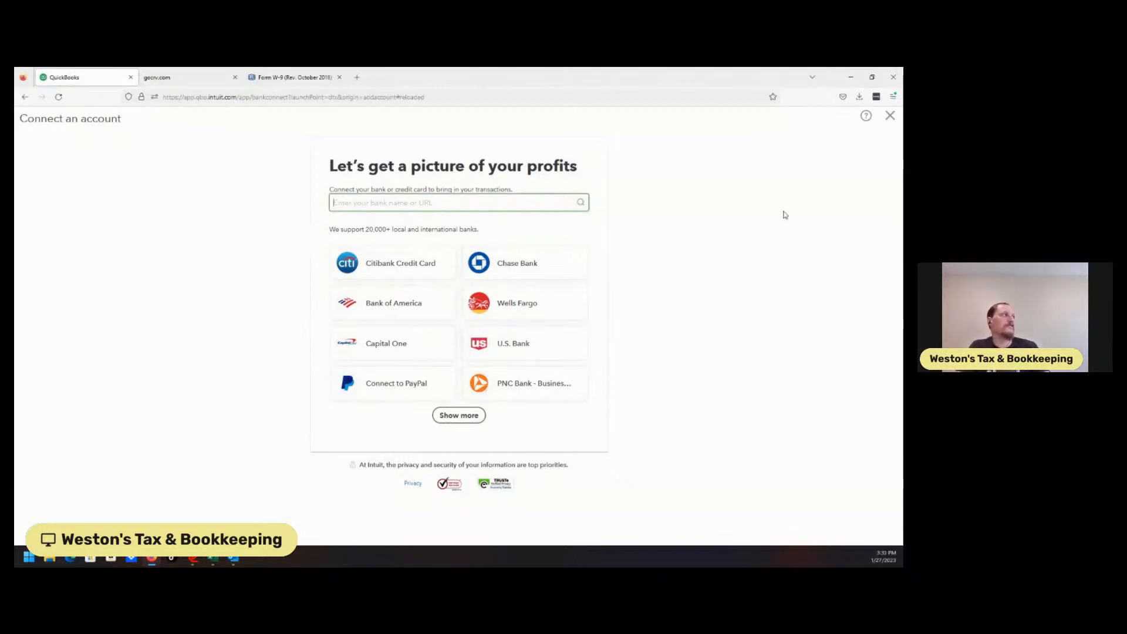
pyautogui.click(888, 117)
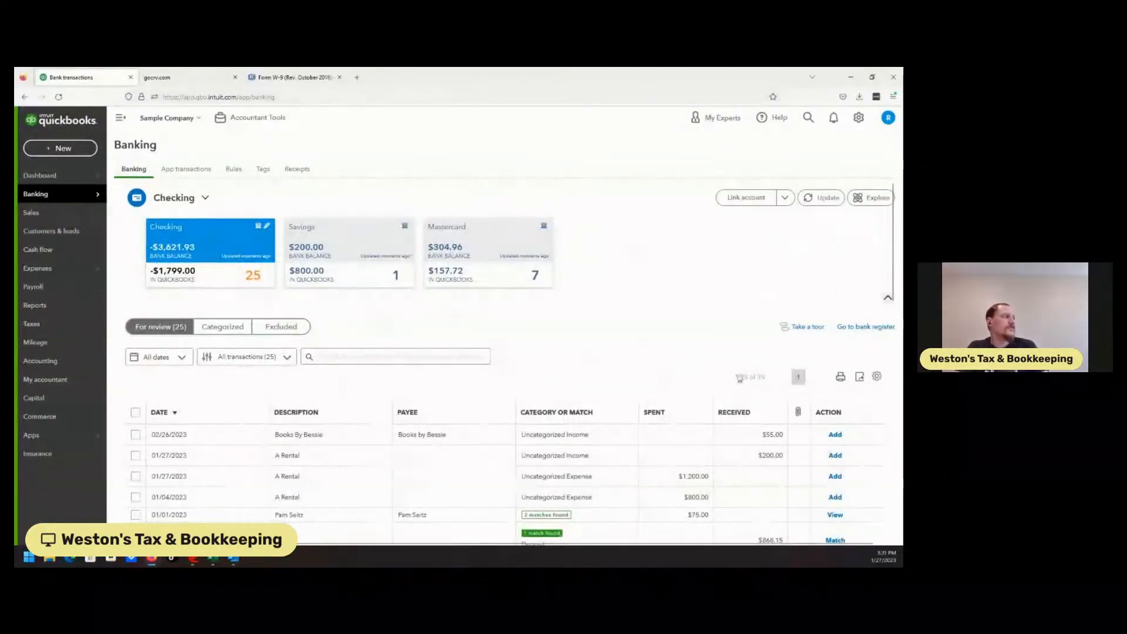
# Step: Scroll through the checking account's For review transactions list
pyautogui.moveTo(894, 279); pyautogui.dragTo(897, 239)
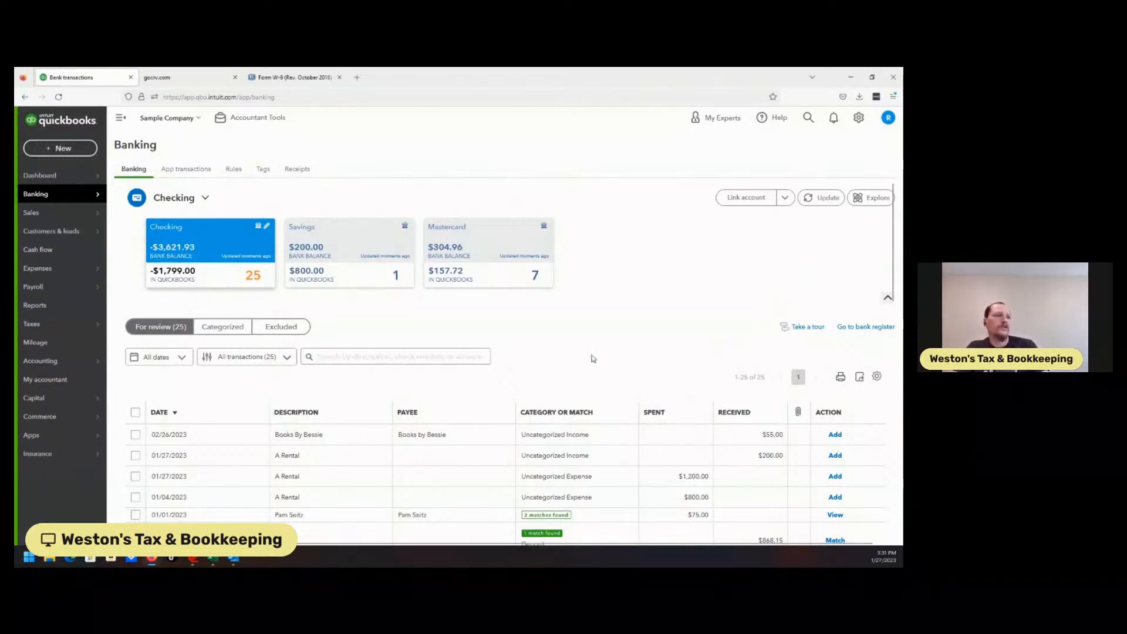
pyautogui.scroll(-8, 897, 274)
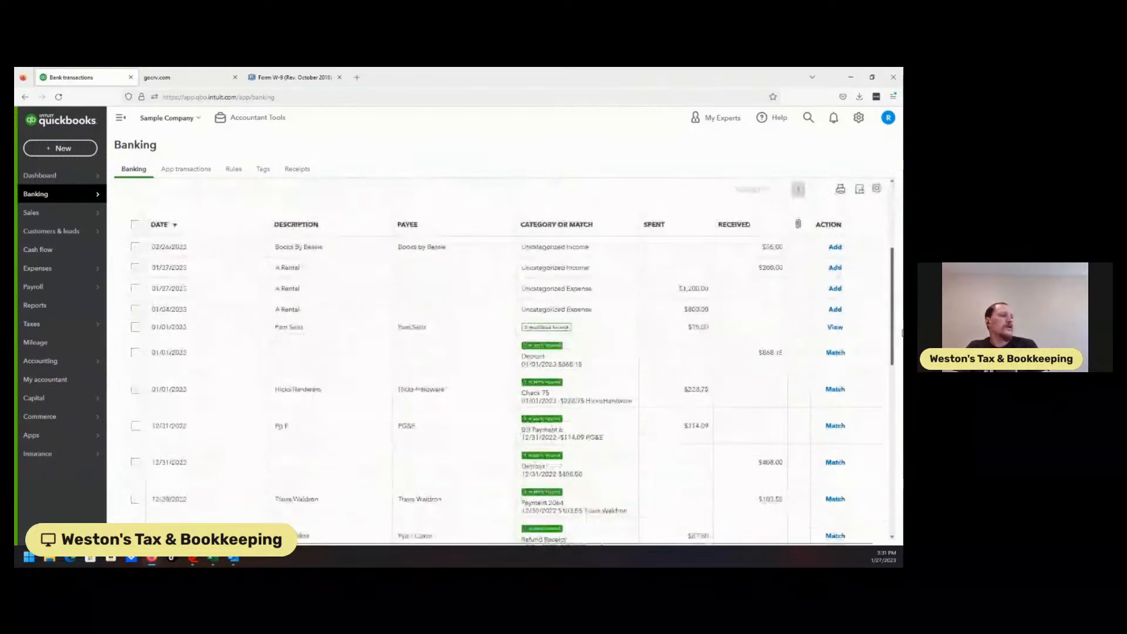
pyautogui.scroll(10, 817, 357)
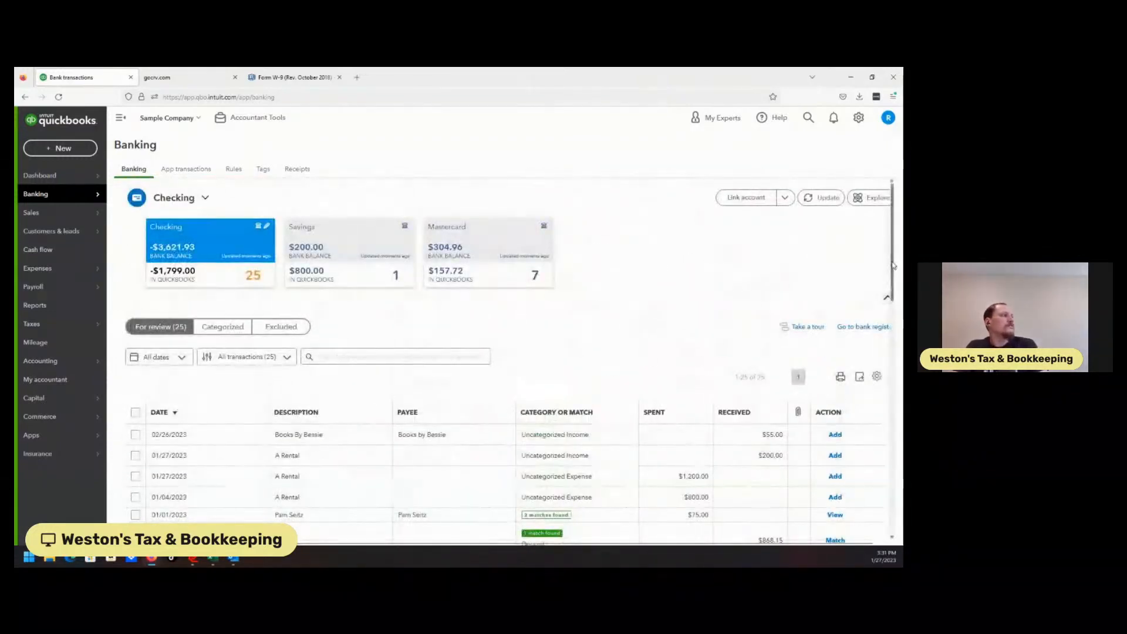
pyautogui.scroll(-6, 850, 341)
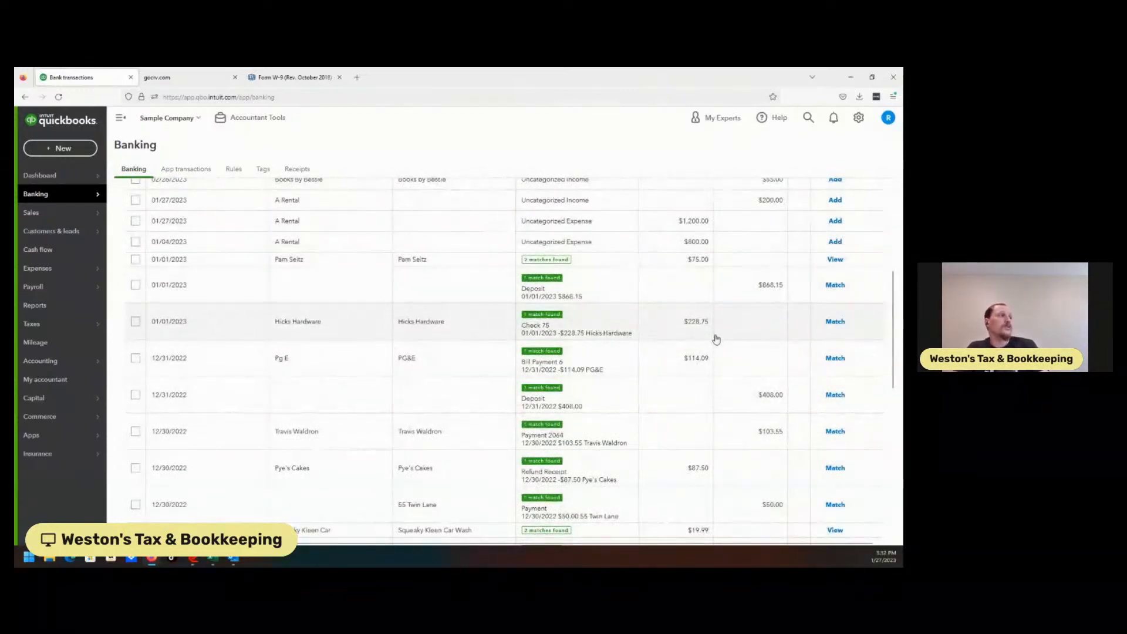
# Step: Examine other match options for the Hicks Hardware check, then leave without saving and collapse the row
pyautogui.click(624, 337)
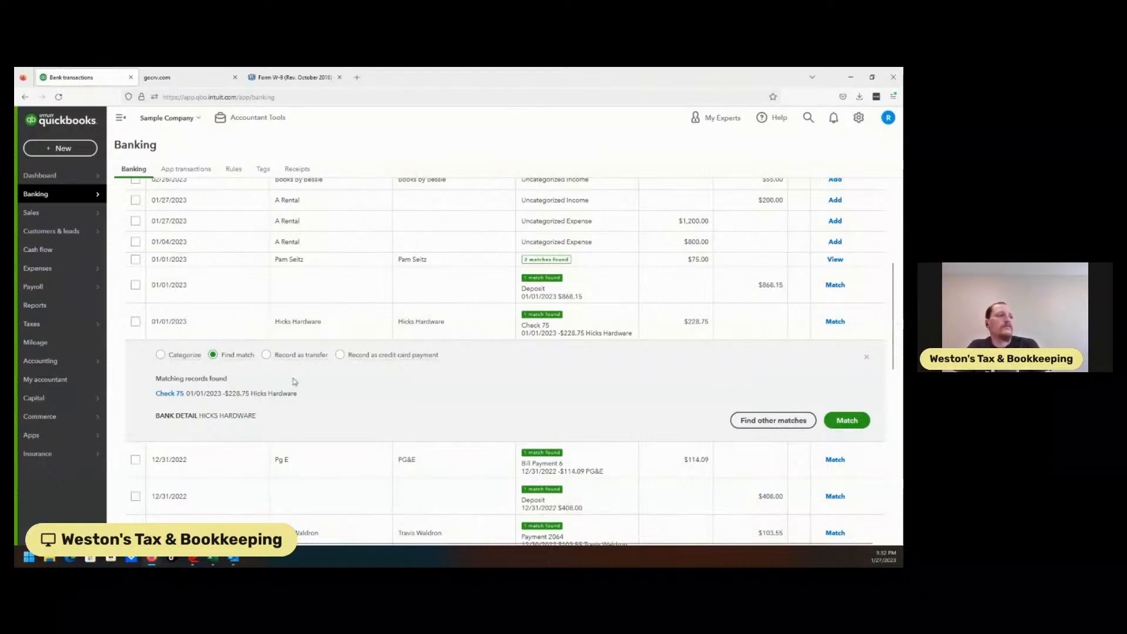
pyautogui.click(774, 420)
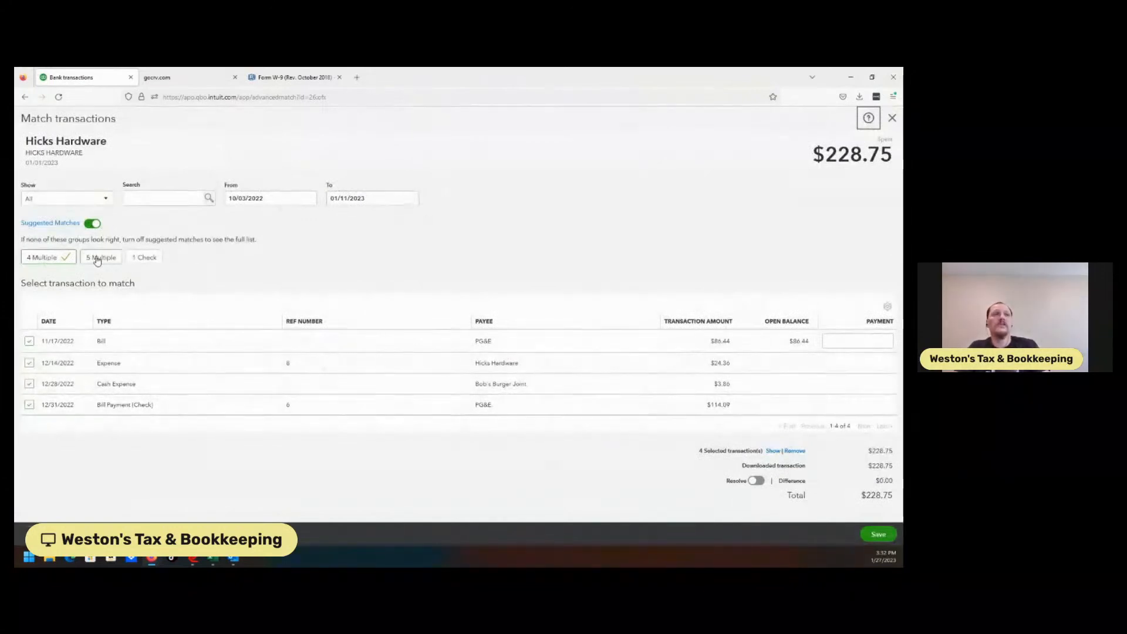
pyautogui.click(144, 259)
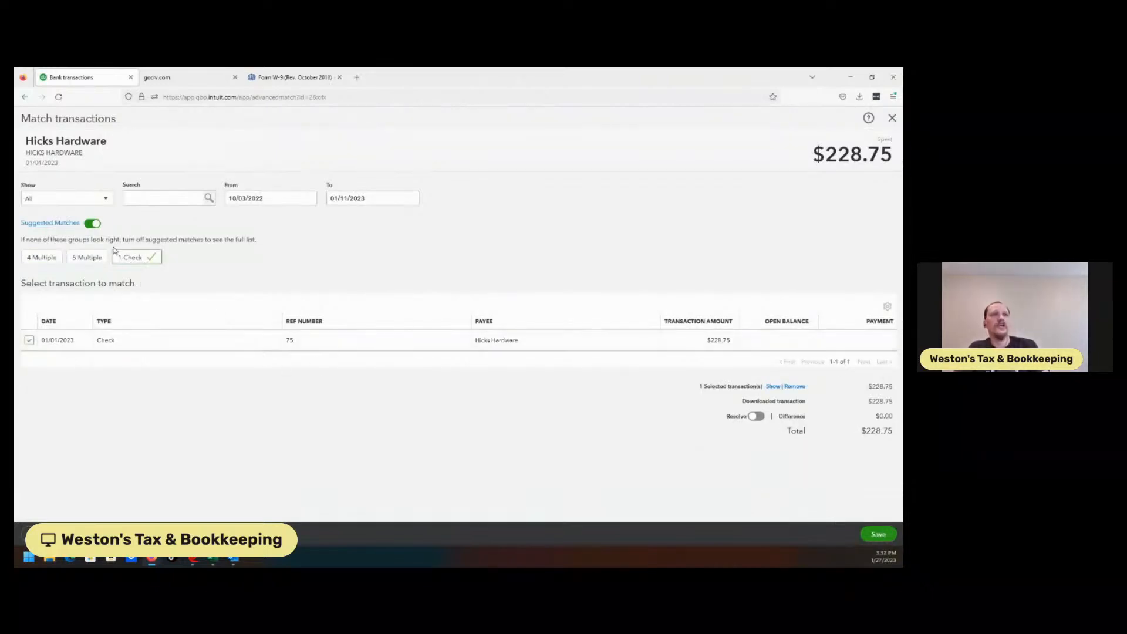
pyautogui.click(94, 262)
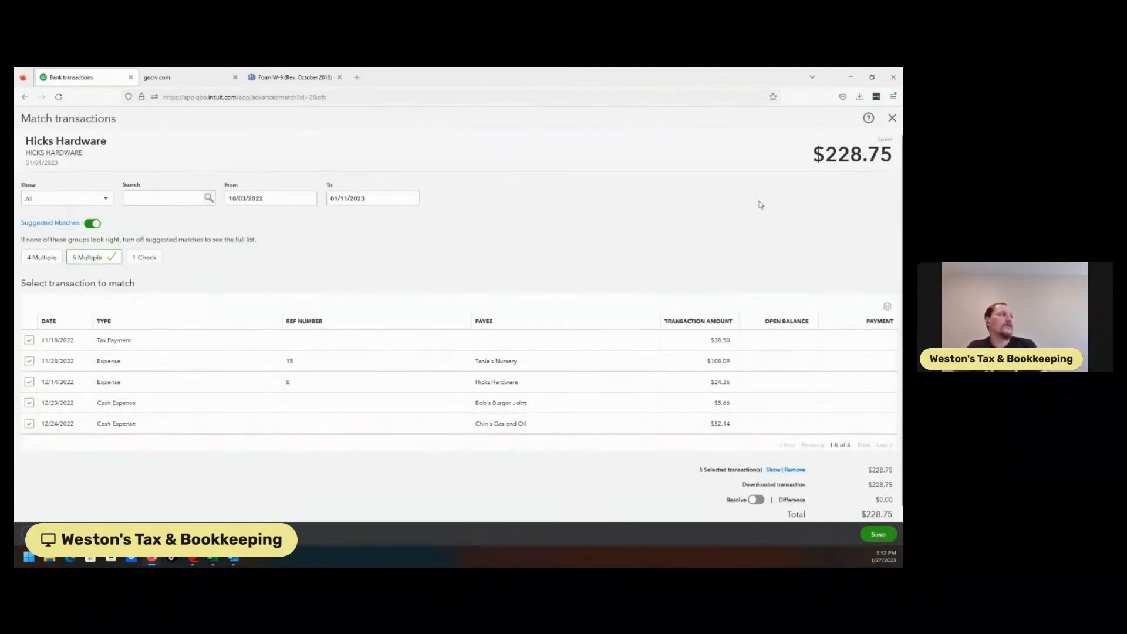
pyautogui.click(892, 118)
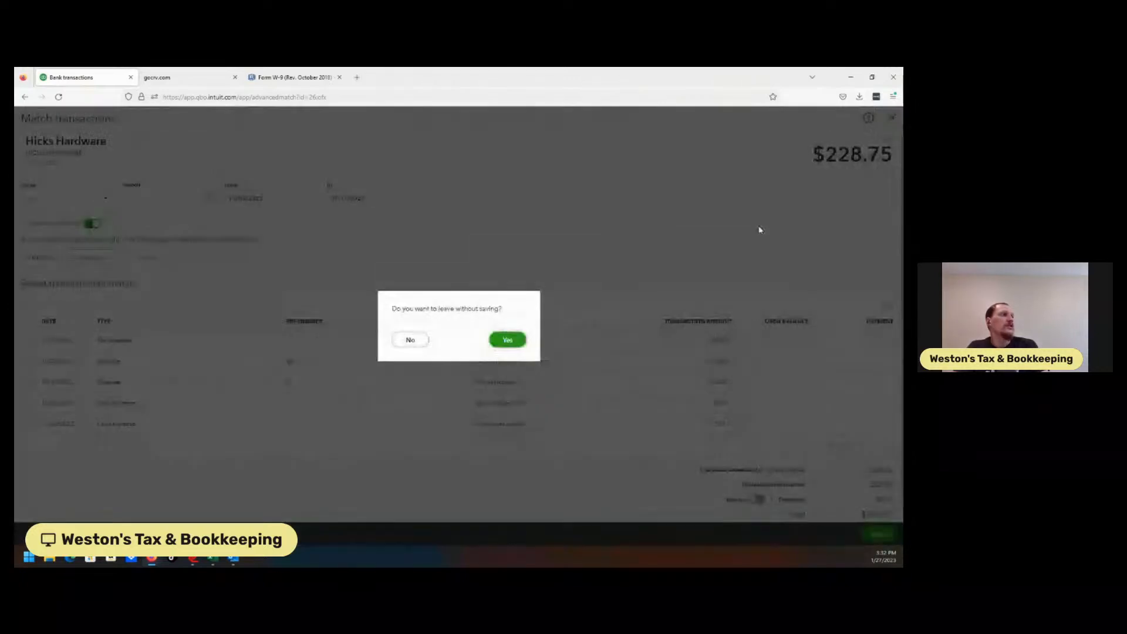
pyautogui.click(509, 340)
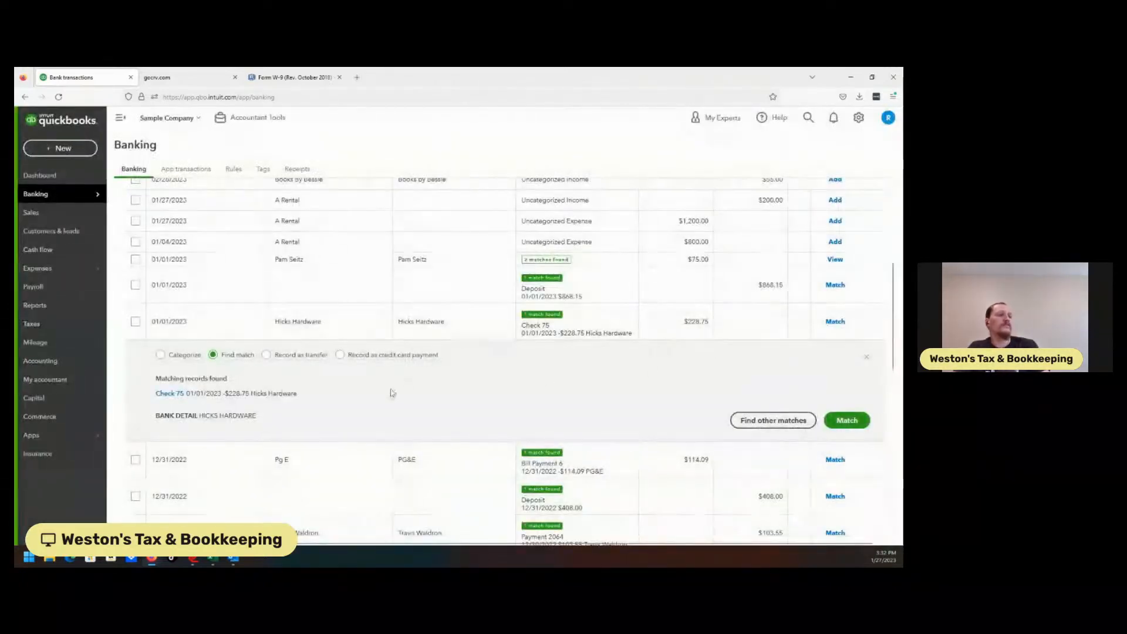
pyautogui.click(160, 355)
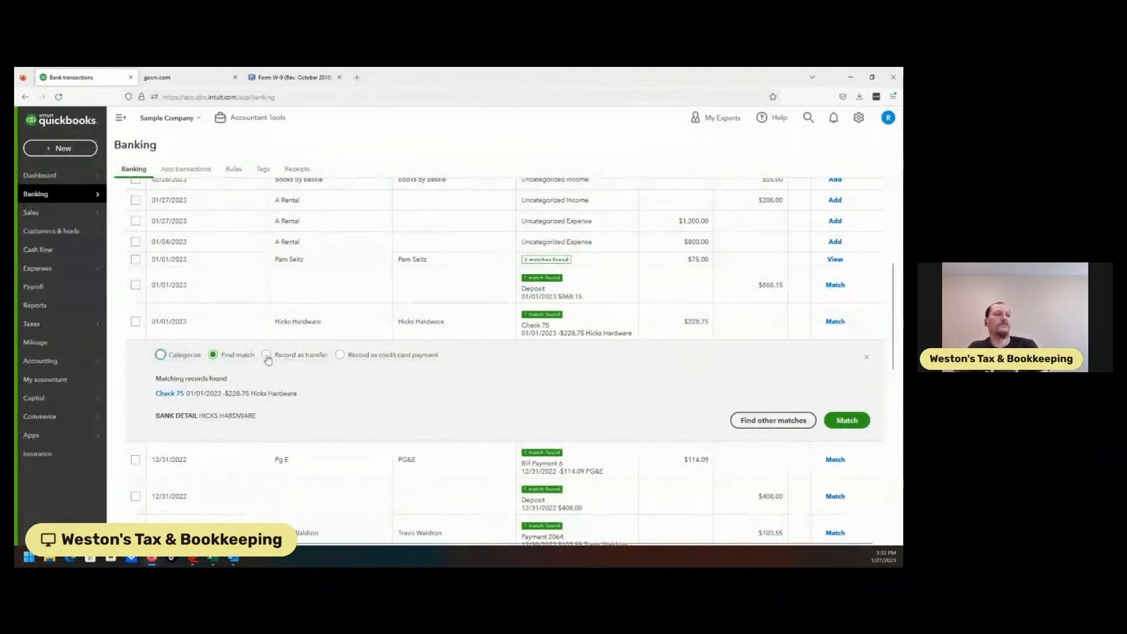
pyautogui.click(290, 323)
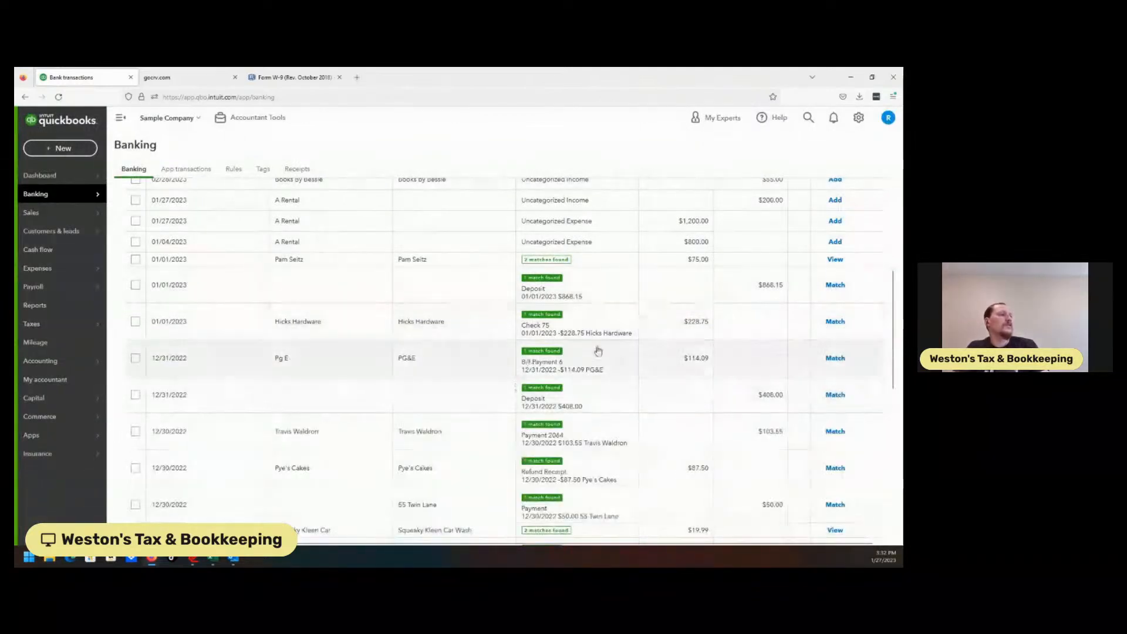
# Step: Expand the $200.00 A Rental deposit and add a new customer A1 Rental as its payee
pyautogui.moveTo(893, 320)
pyautogui.mouseDown()
pyautogui.moveTo(898, 473)
pyautogui.moveTo(893, 307)
pyautogui.mouseUp()
pyautogui.scroll(1, 903, 449)
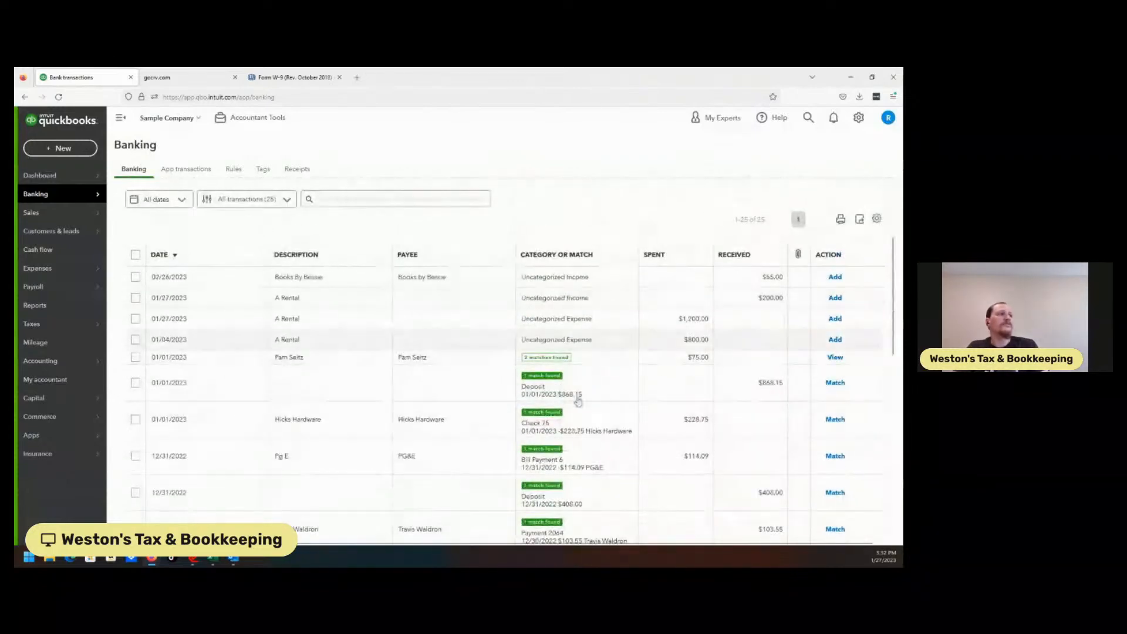
pyautogui.click(354, 306)
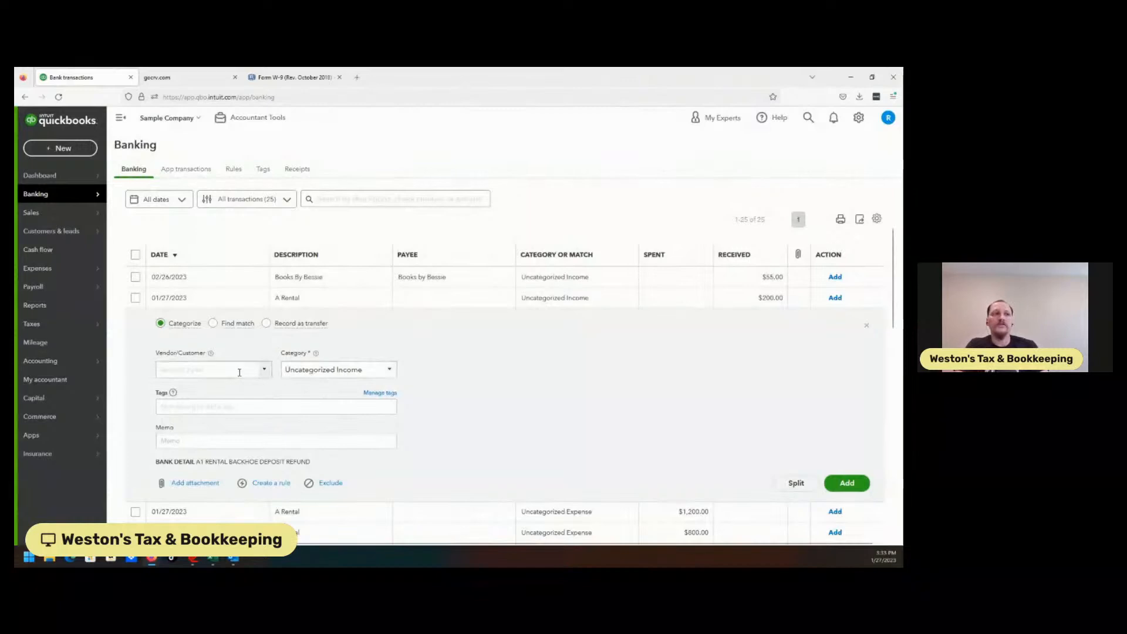
pyautogui.click(217, 366)
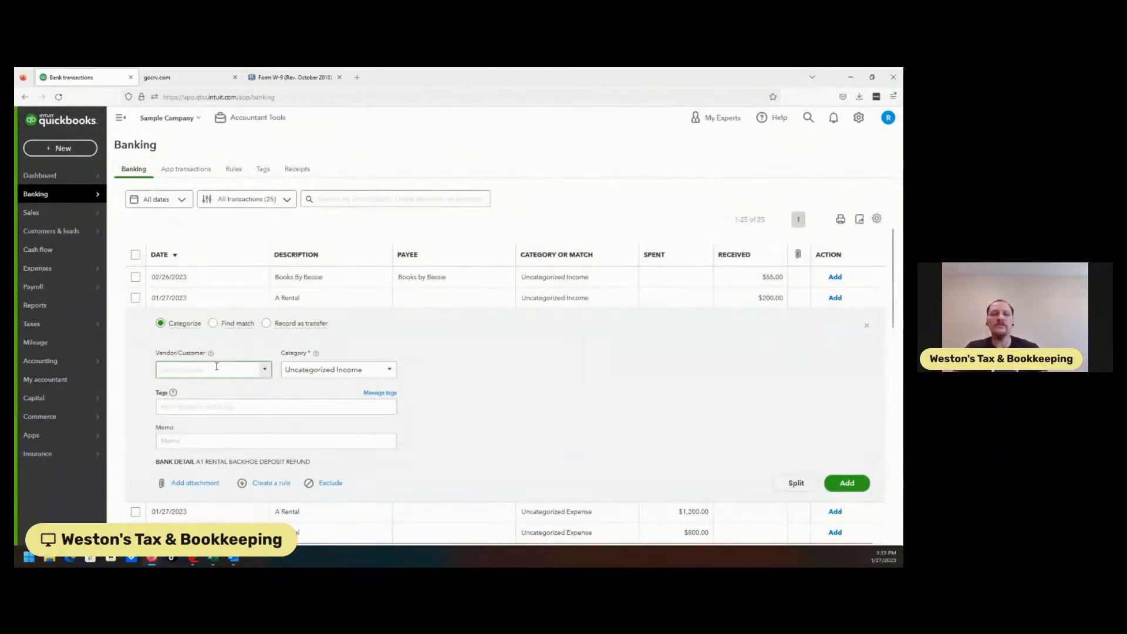
pyautogui.write('A1')
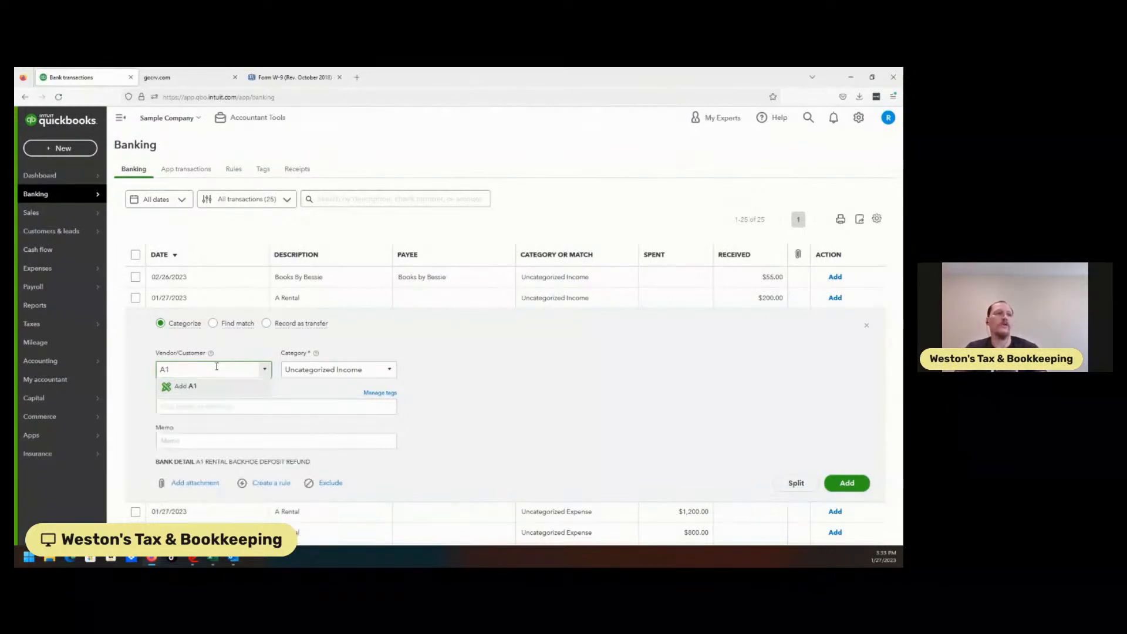
pyautogui.write(' Rental')
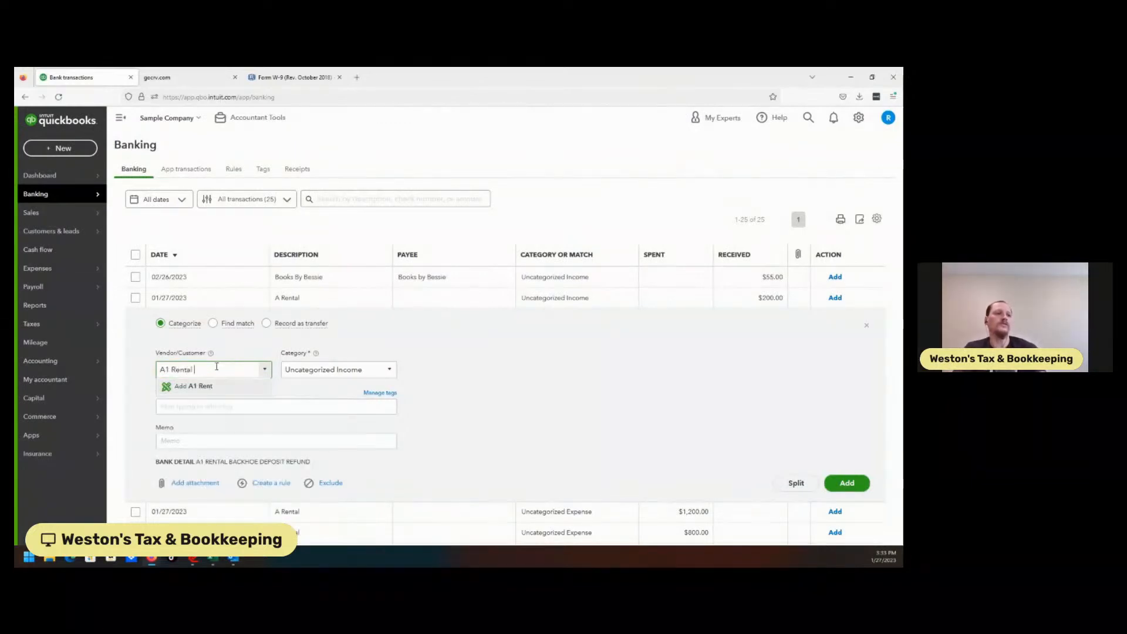
pyautogui.press('Return')
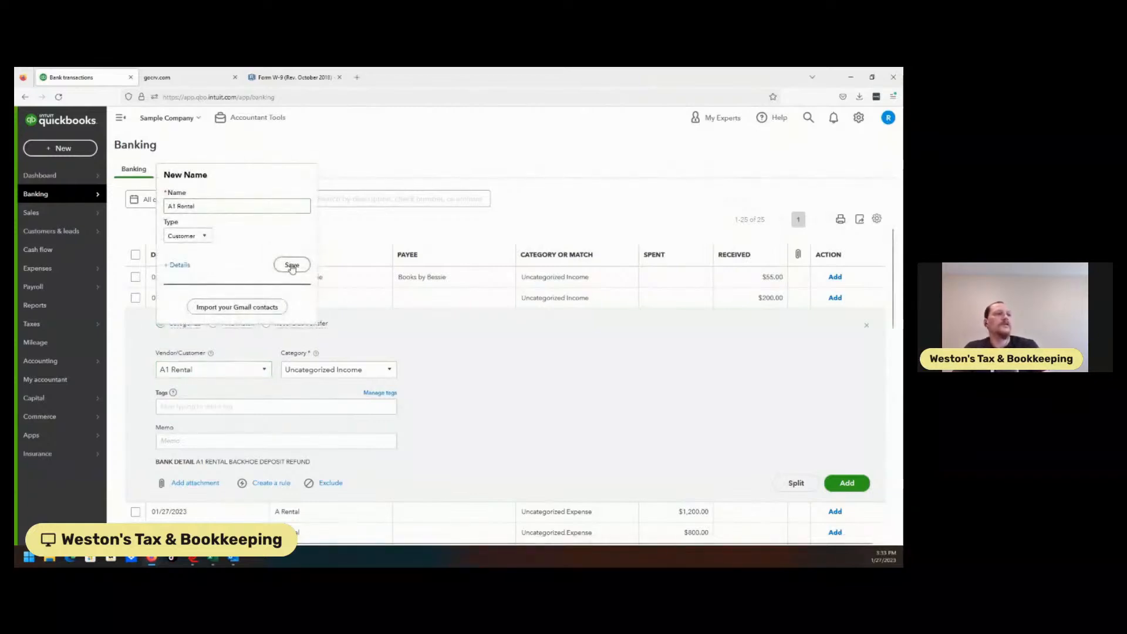
pyautogui.click(292, 266)
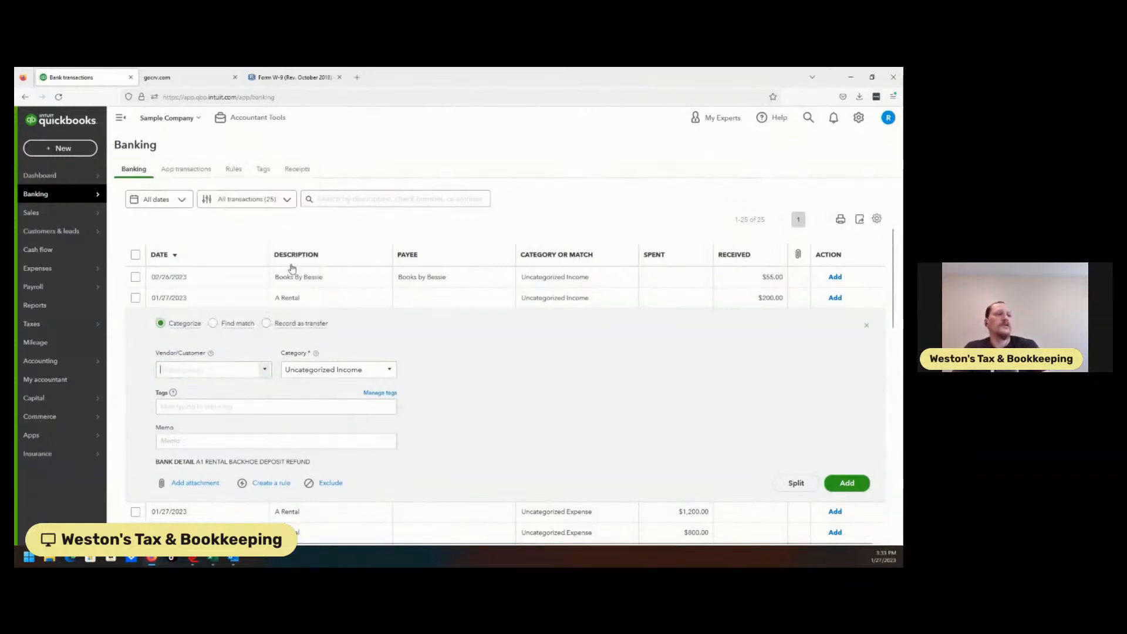
# Step: Begin adding a new A1 Rental category from the $200.00 deposit's category field
pyautogui.click(265, 371)
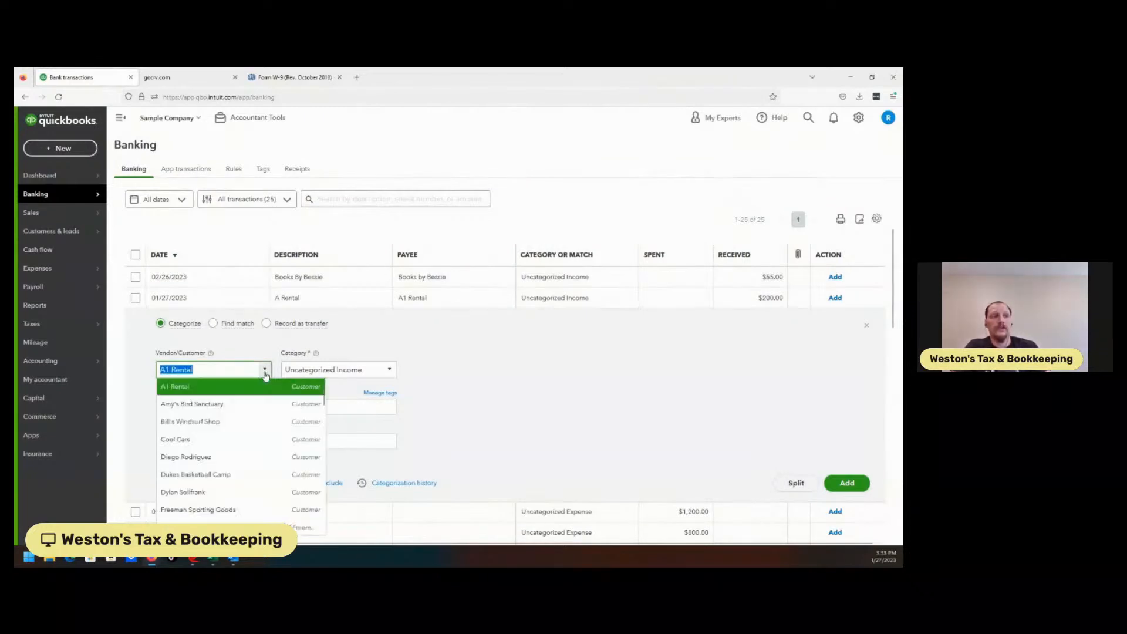
pyautogui.click(486, 401)
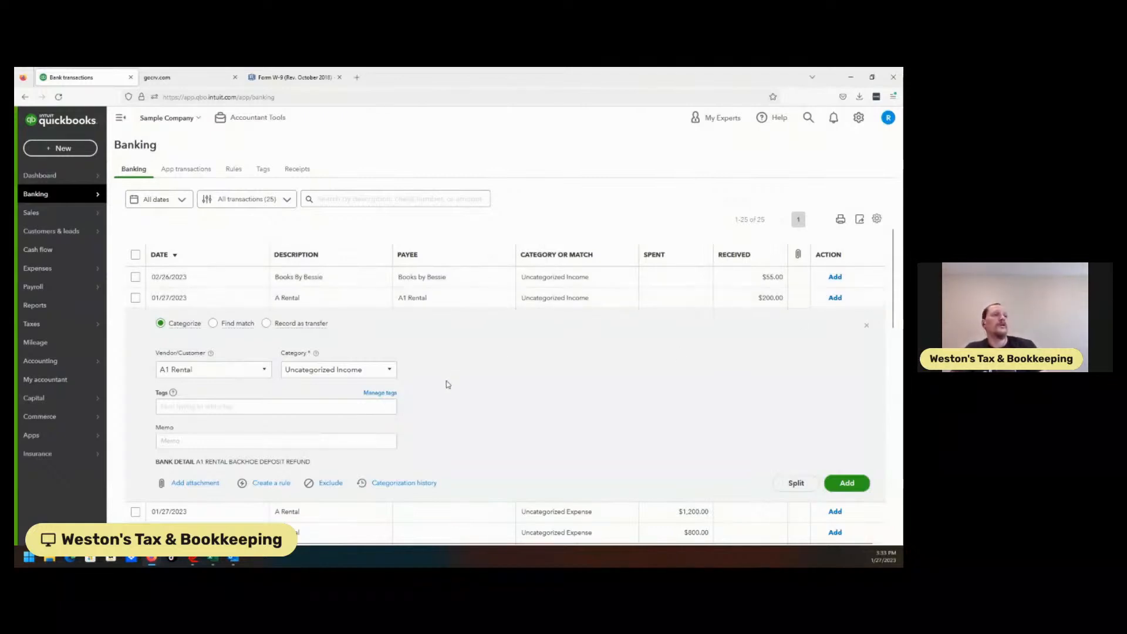
pyautogui.click(387, 376)
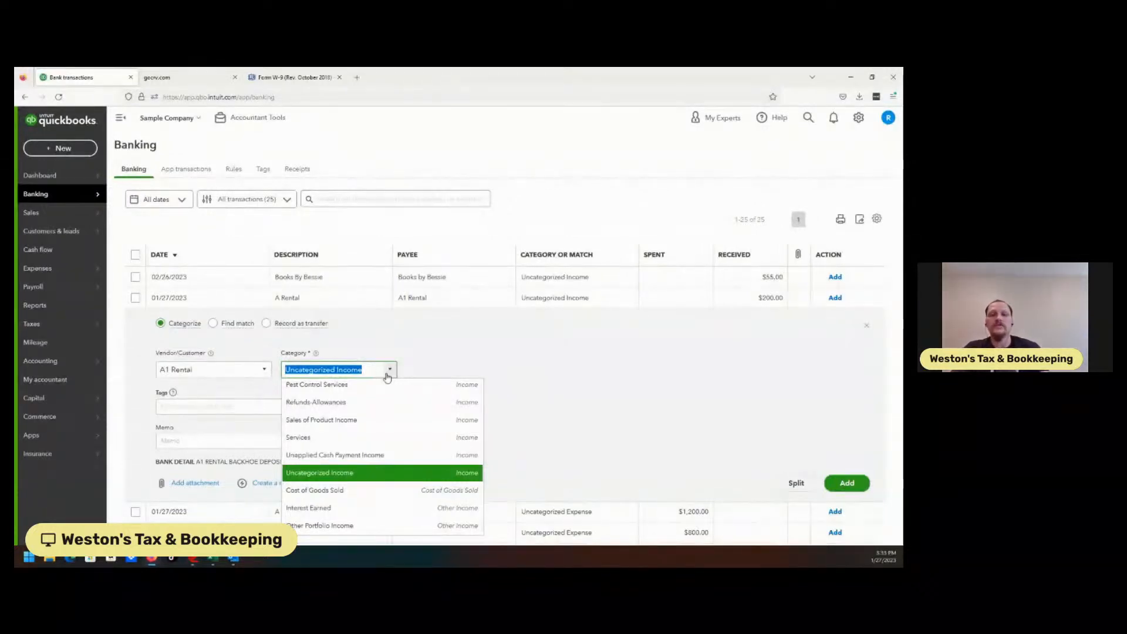
pyautogui.write('Service')
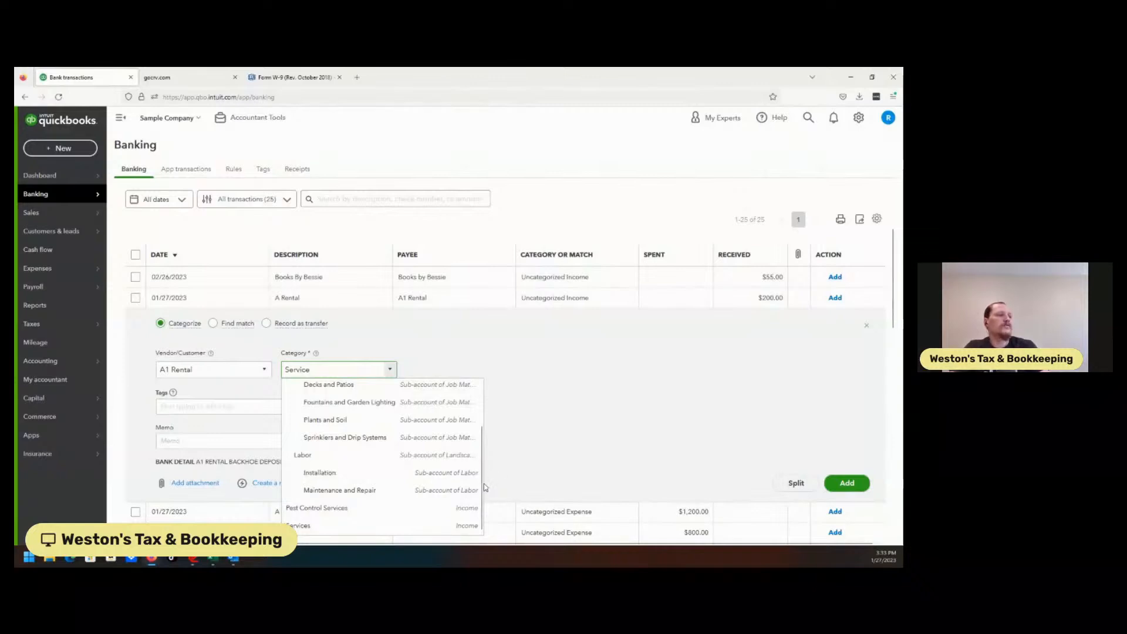
pyautogui.click(327, 370)
pyautogui.press('BackSpace')
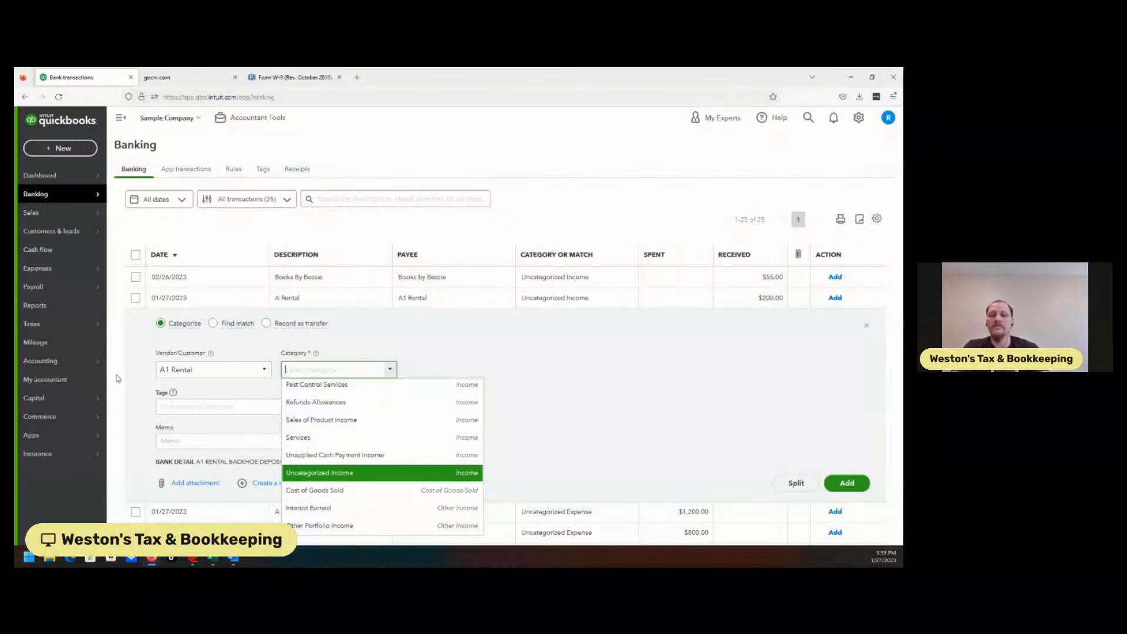
pyautogui.write('A1')
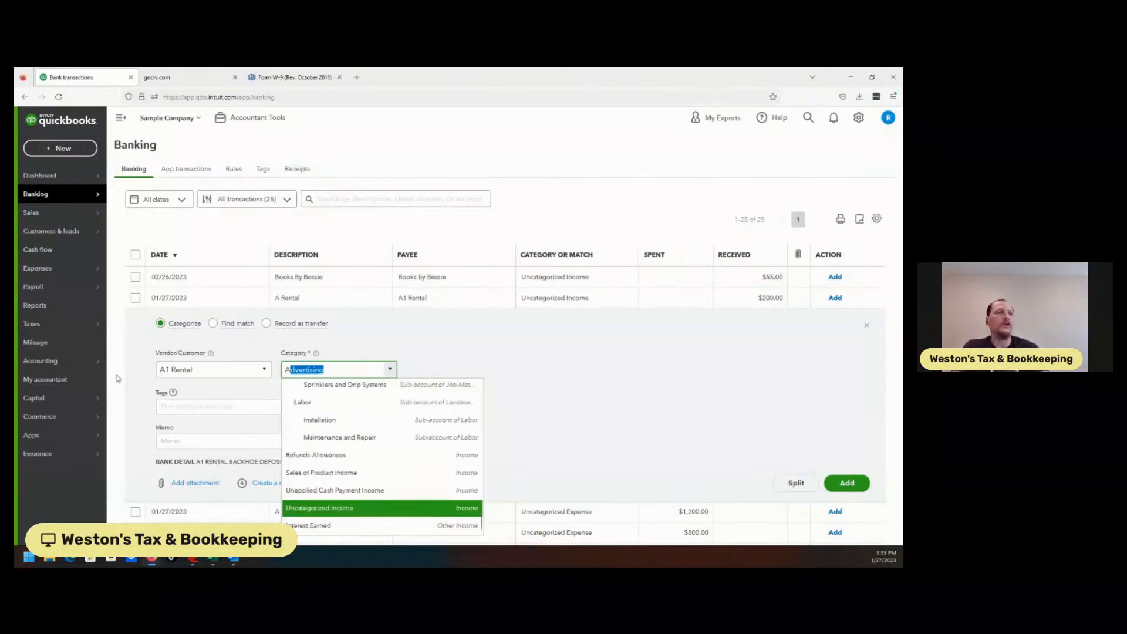
pyautogui.write(' Rental')
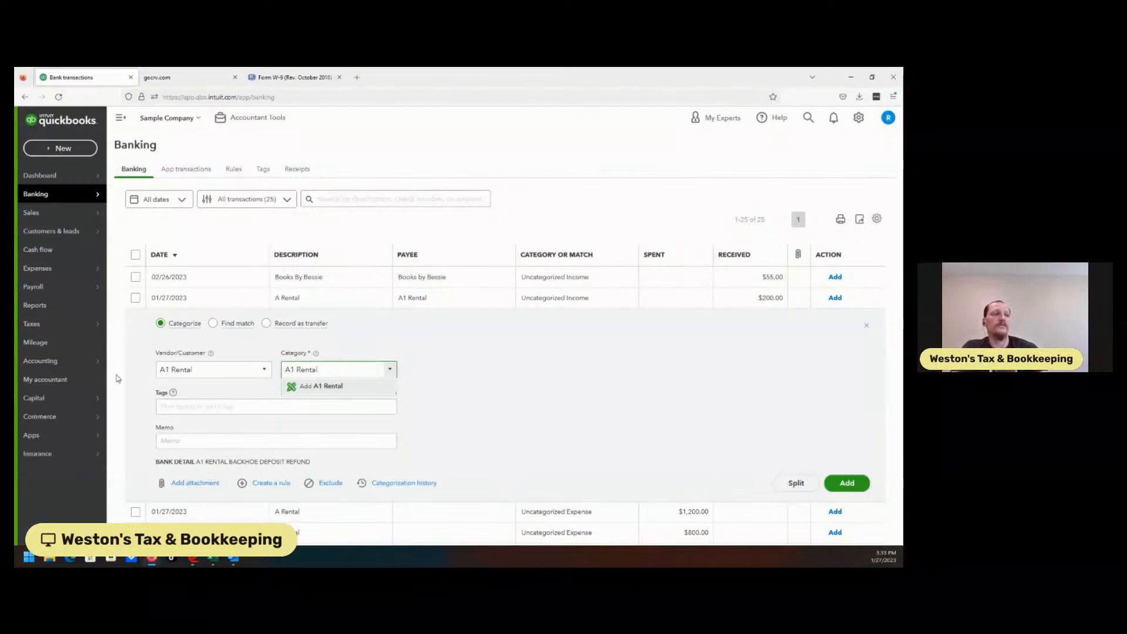
pyautogui.press('Return')
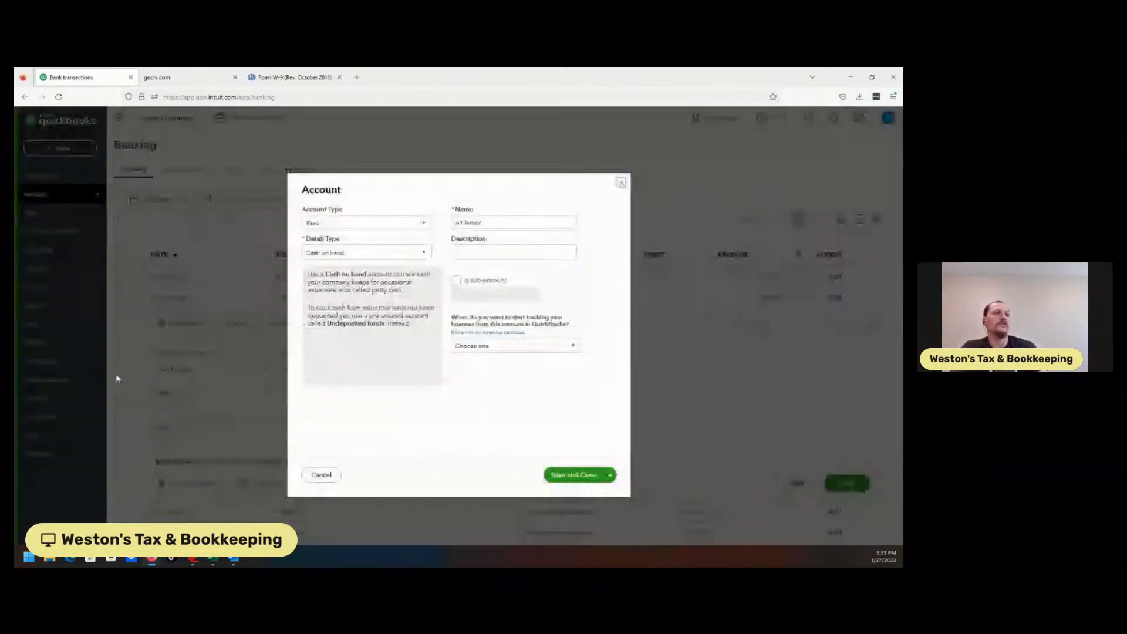
# Step: Create the category as an Income account with detail type Service/Fee Income, named A1 Rental Income
pyautogui.click(385, 225)
pyautogui.click(339, 345)
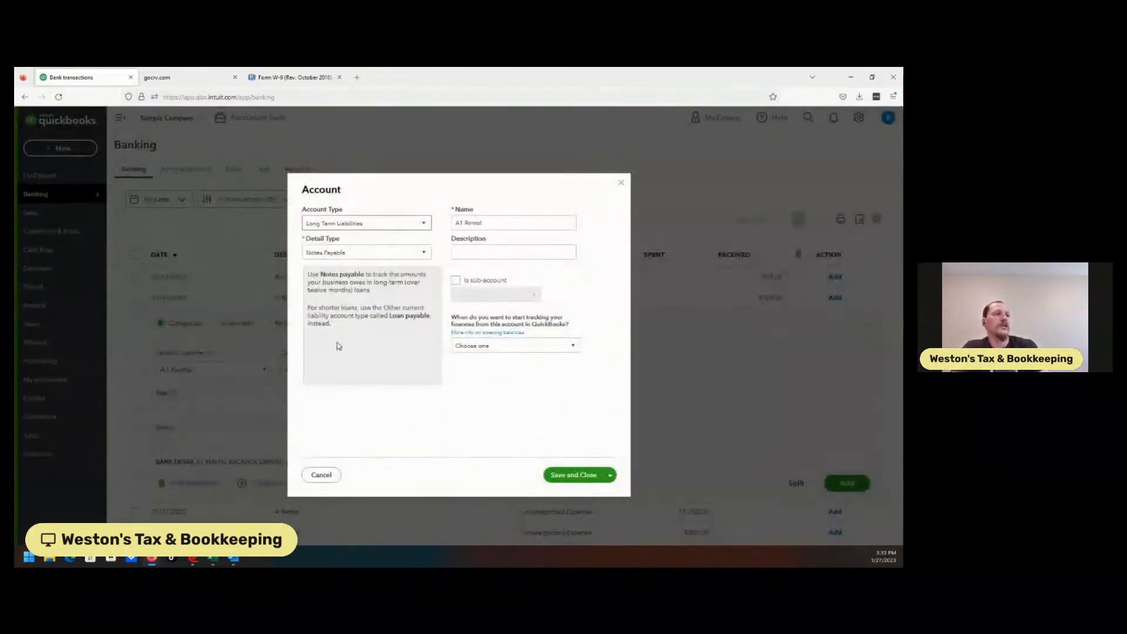
pyautogui.click(367, 224)
pyautogui.click(327, 375)
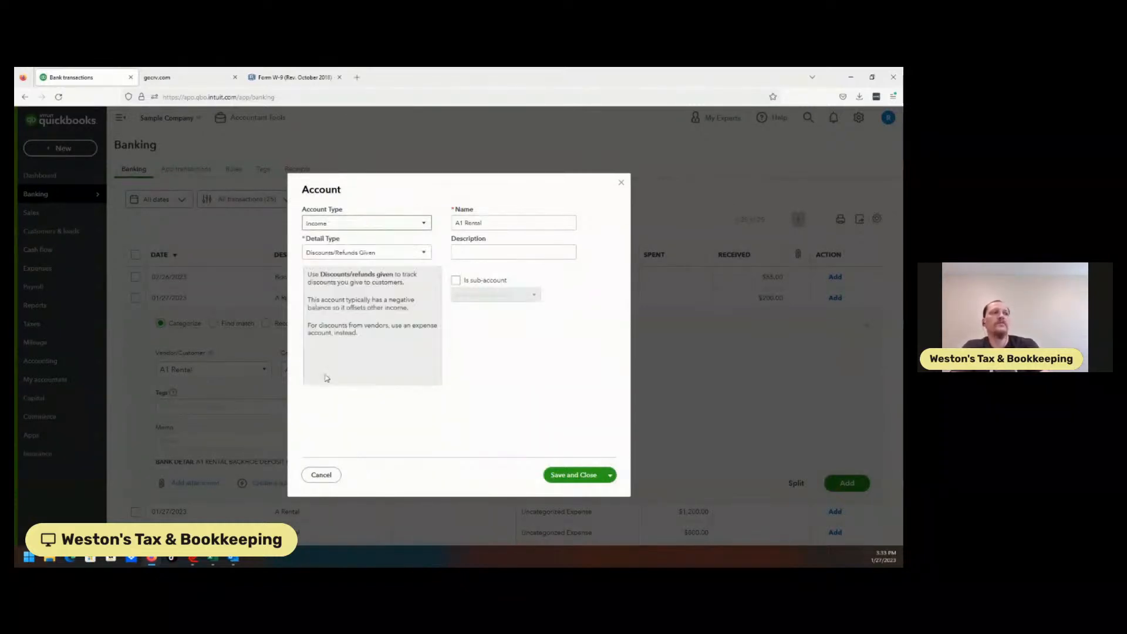
pyautogui.click(356, 252)
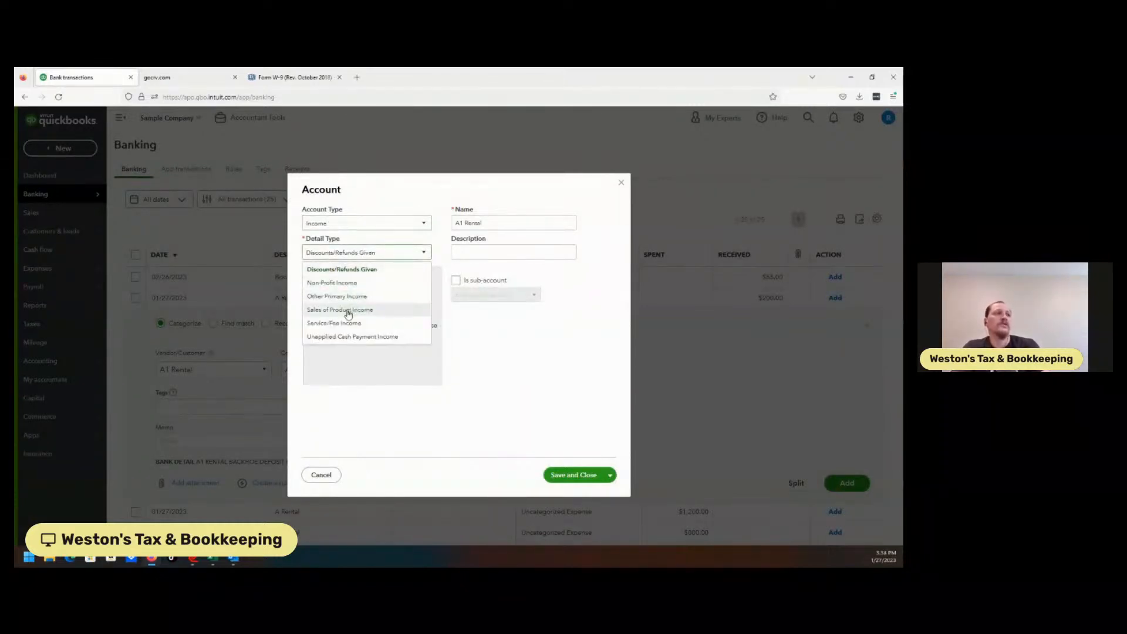
pyautogui.click(359, 325)
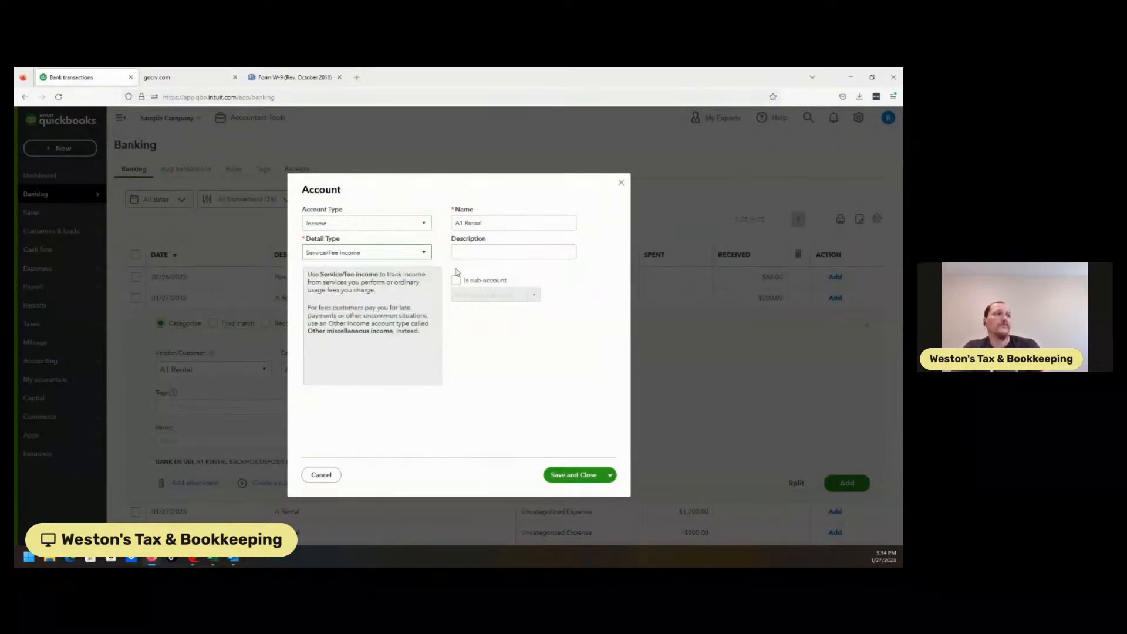
pyautogui.tripleClick(495, 224)
pyautogui.click(494, 223)
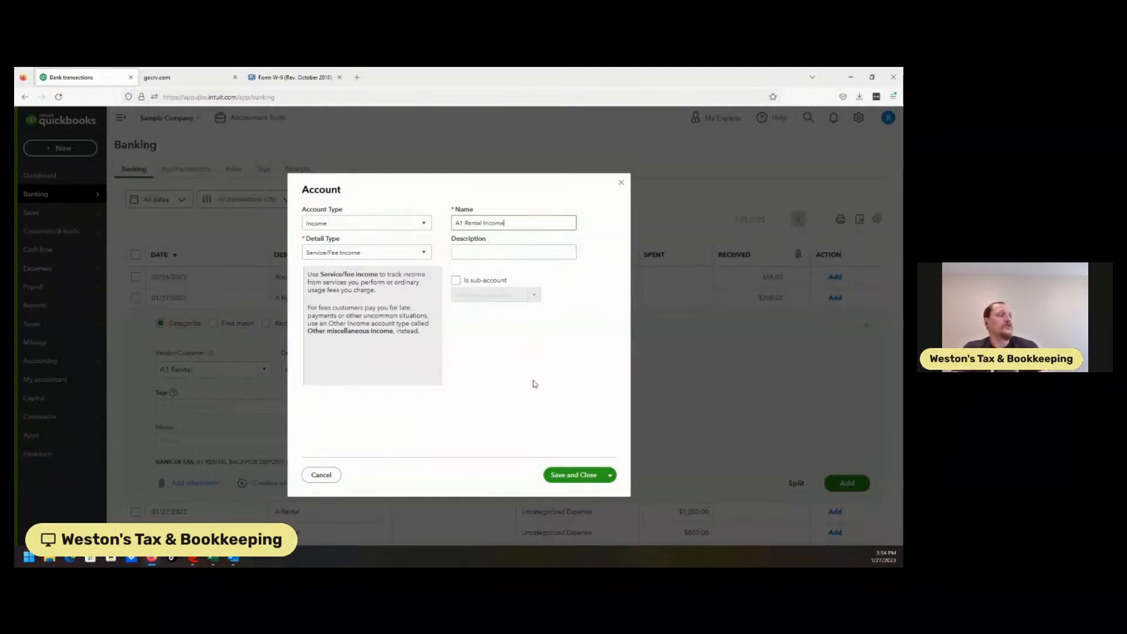
pyautogui.click(576, 475)
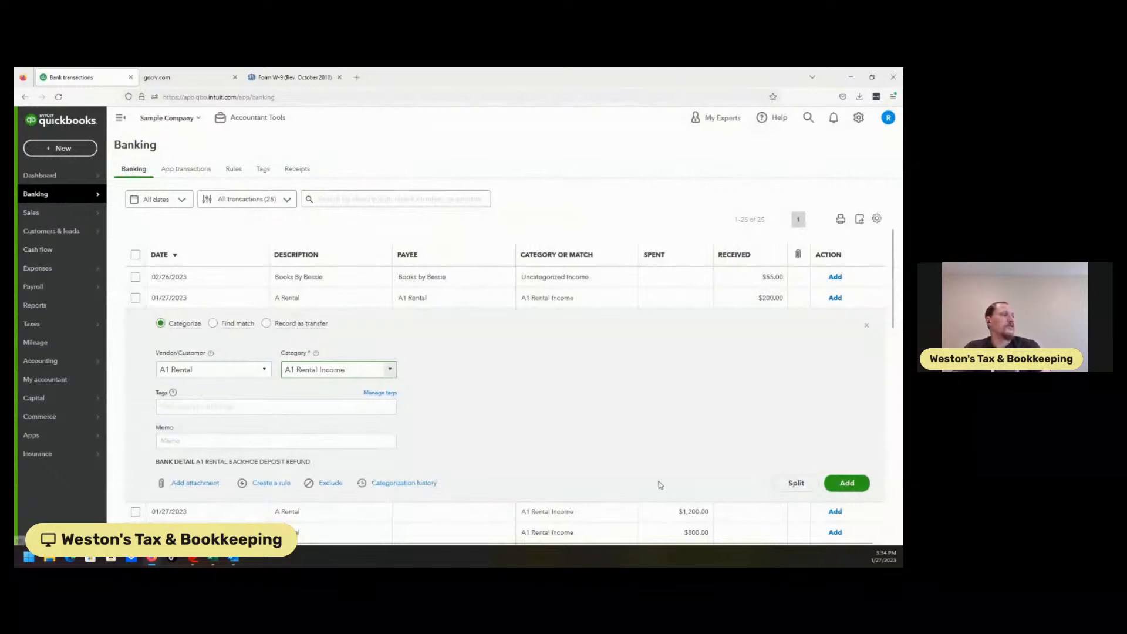
# Step: Collapse the deposit, then set the payee of the $1,200.00 and $800.00 A Rental payments to A1 Rental in bulk
pyautogui.click(312, 303)
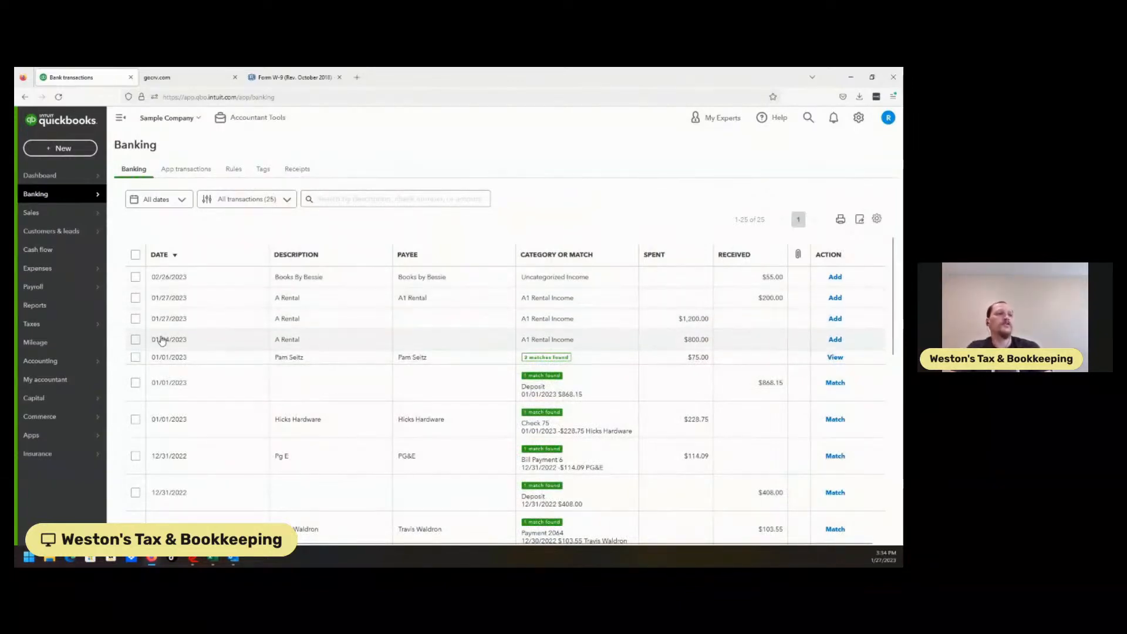
pyautogui.click(135, 318)
pyautogui.click(136, 320)
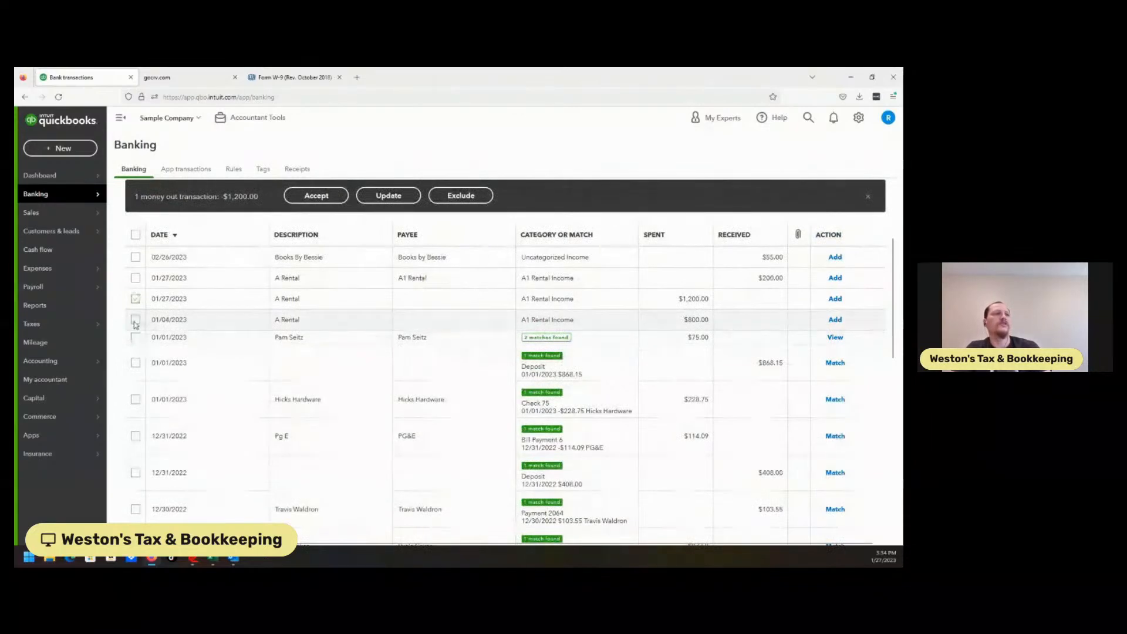
pyautogui.click(388, 196)
pyautogui.click(385, 310)
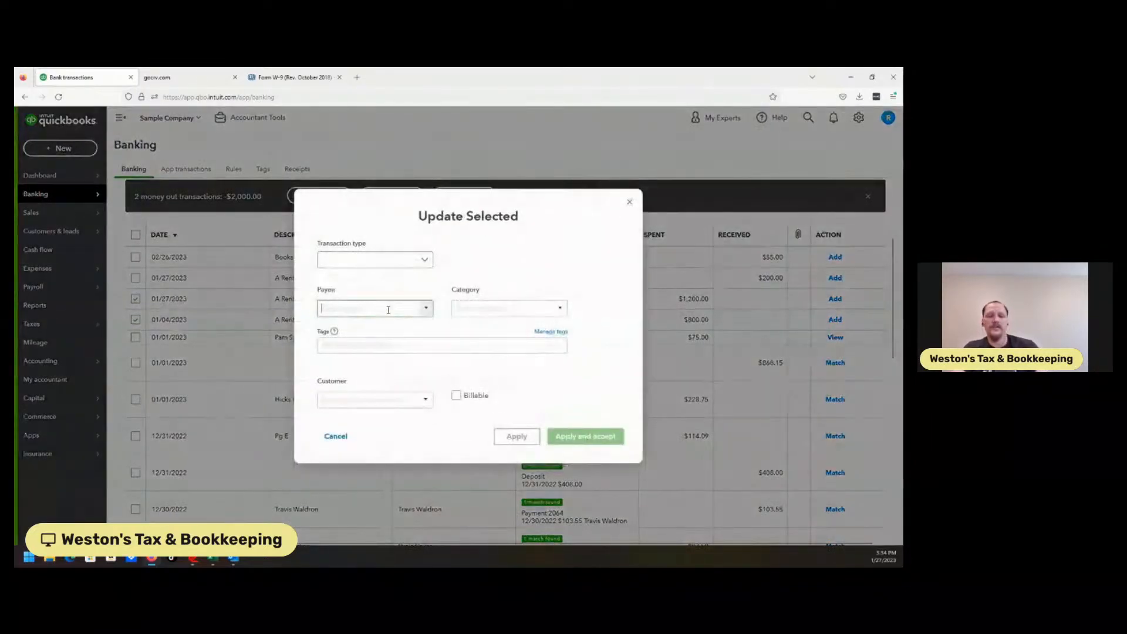
pyautogui.write('A1 Rental')
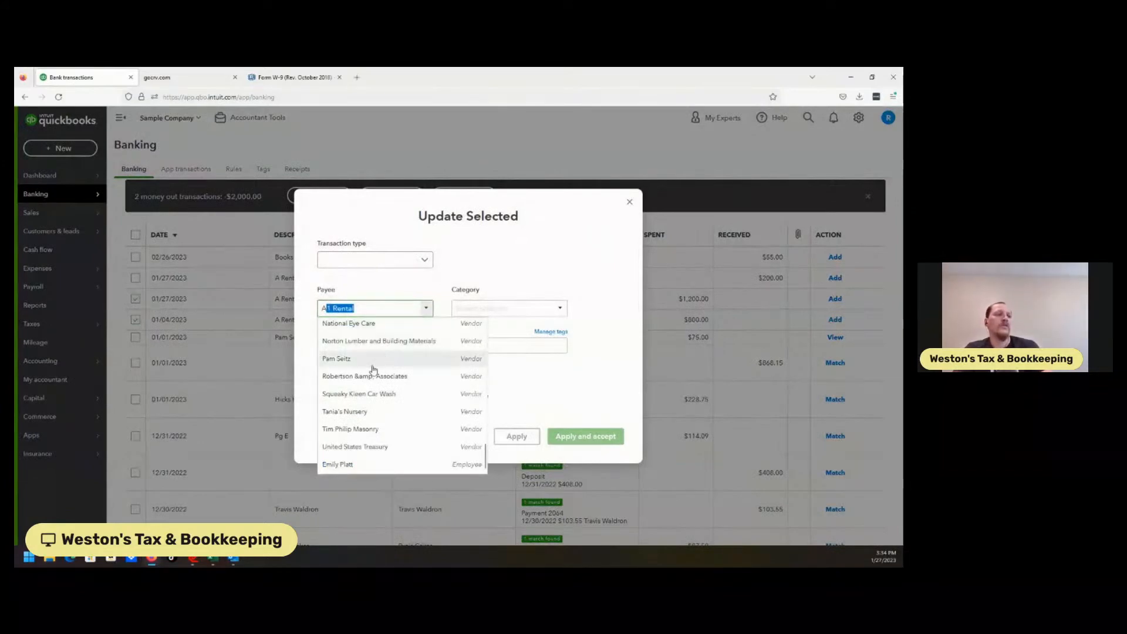
pyautogui.press('Tab')
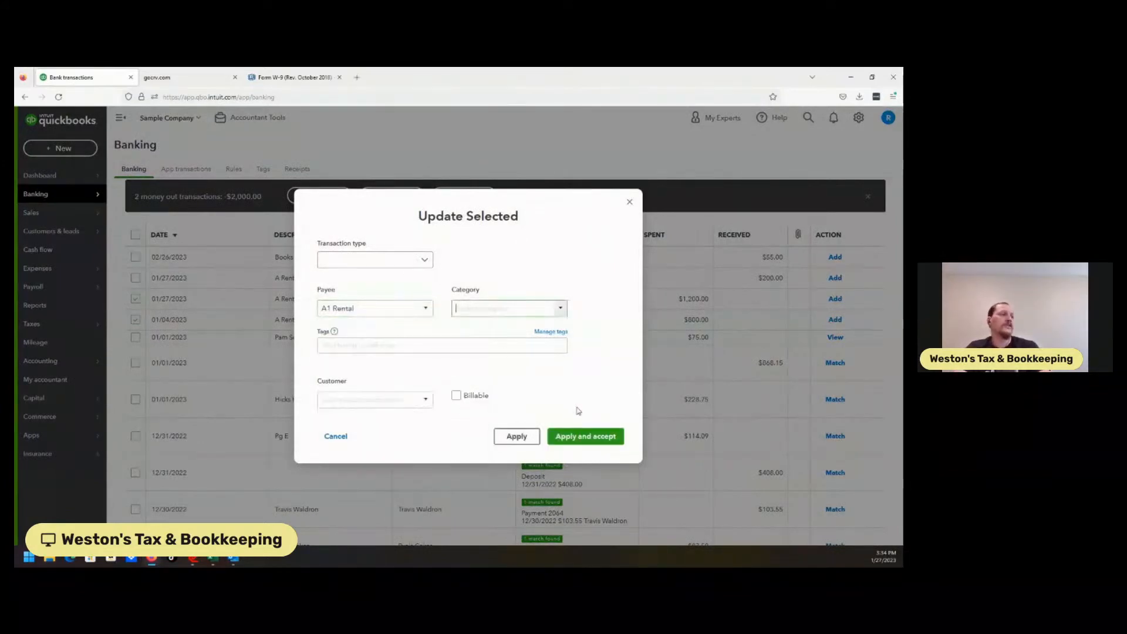
pyautogui.click(517, 437)
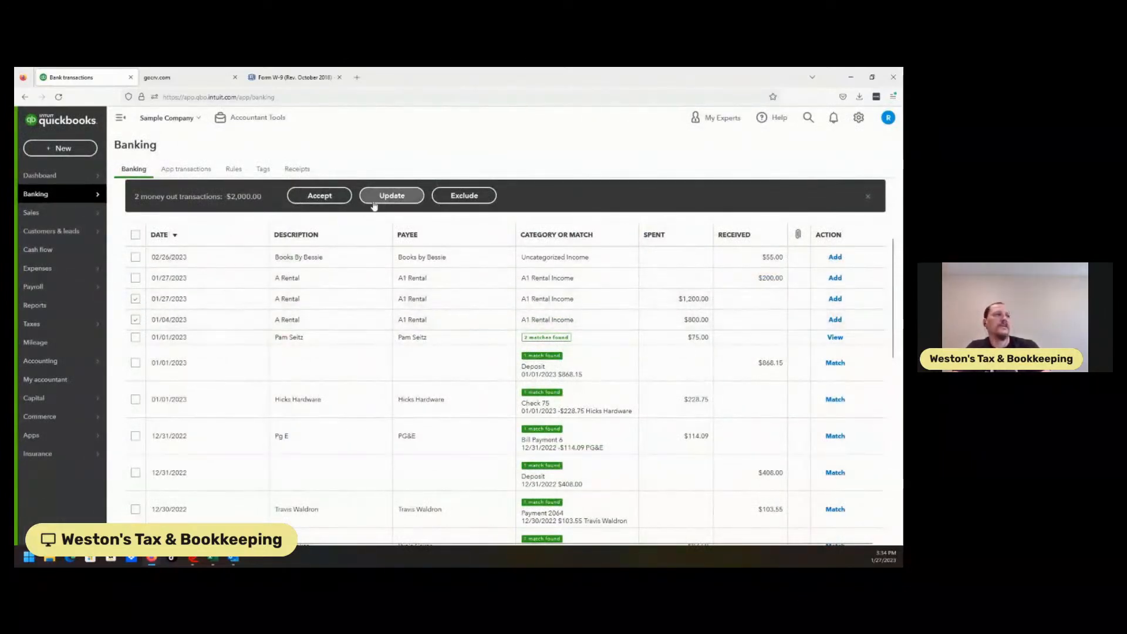
pyautogui.click(136, 320)
pyautogui.click(136, 299)
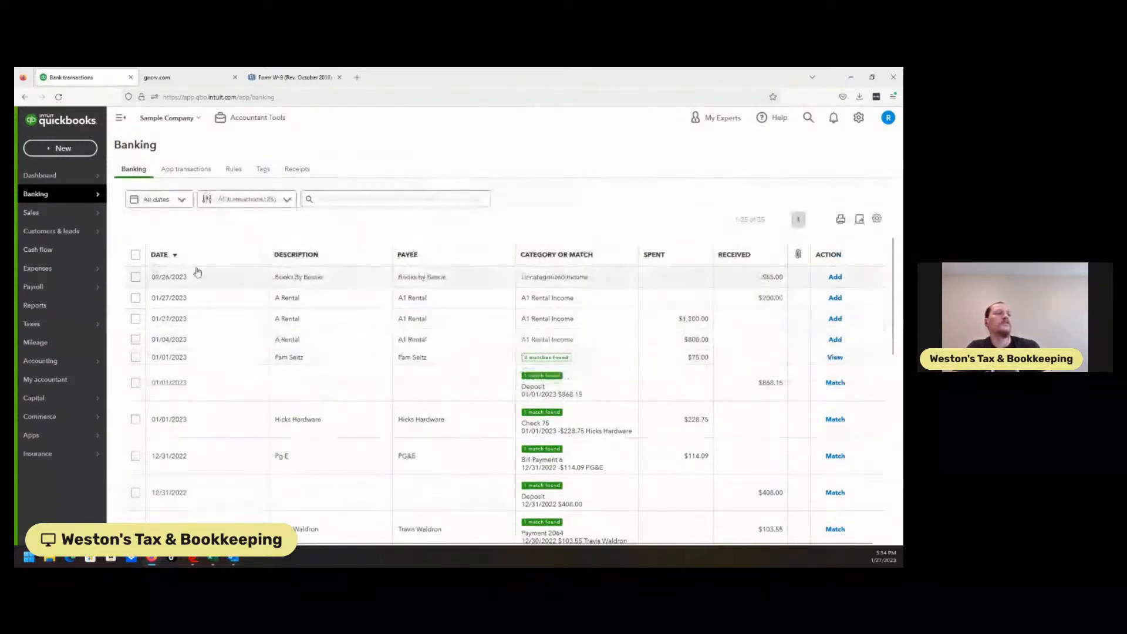
# Step: Create and save a bank rule named A1 Rental = Income from the $200.00 A Rental deposit
pyautogui.click(336, 300)
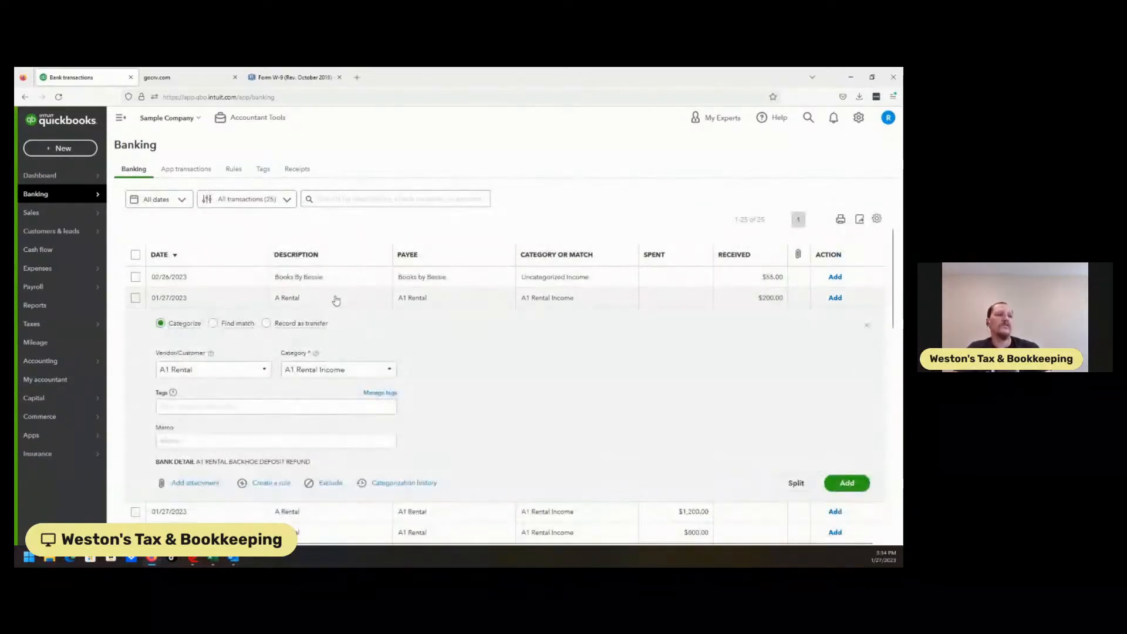
pyautogui.click(263, 485)
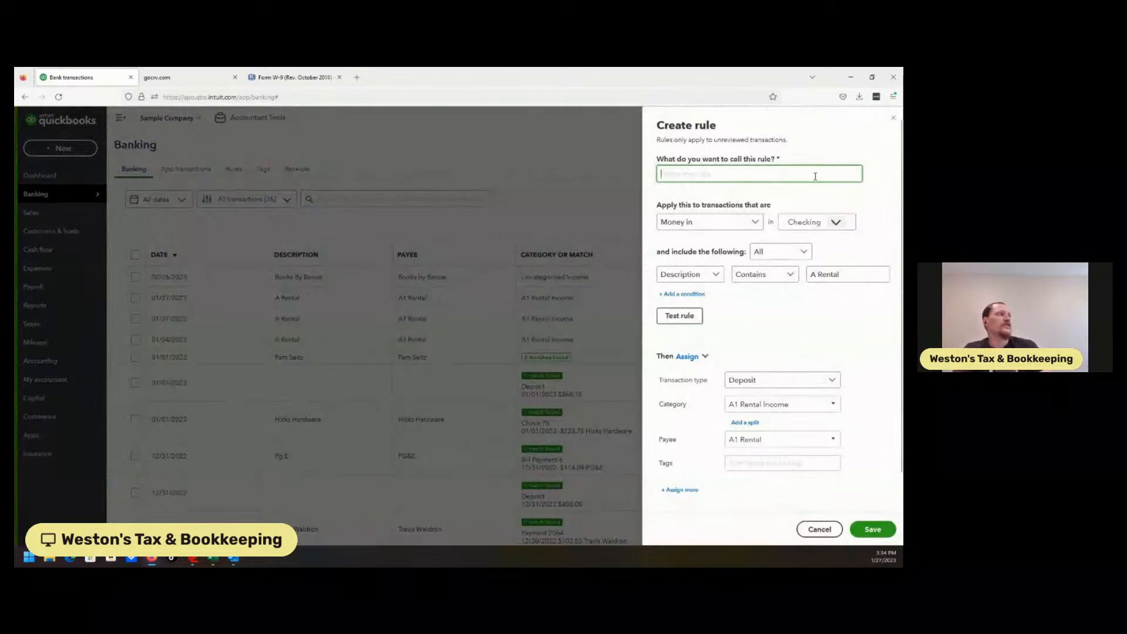
pyautogui.write('A')
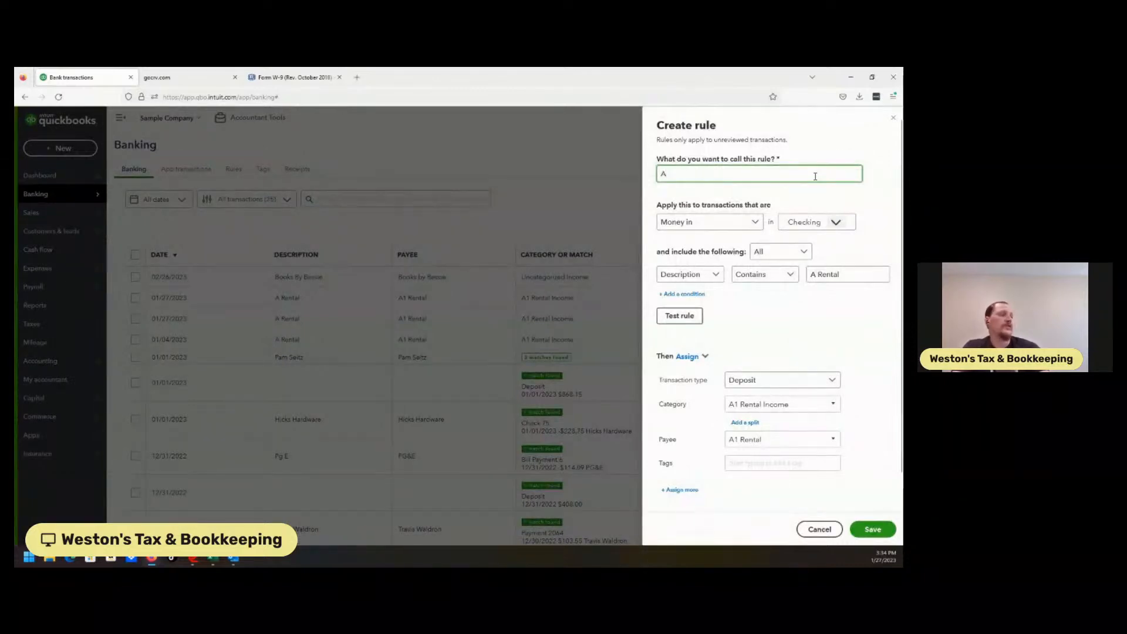
pyautogui.write('1 Rental - Income')
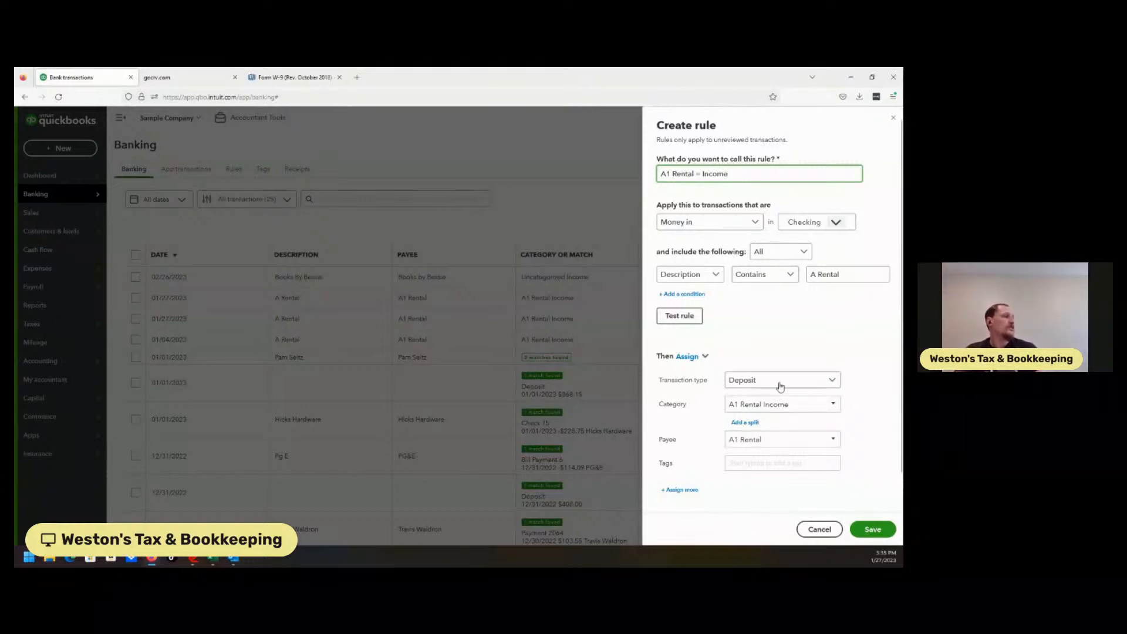
pyautogui.click(872, 530)
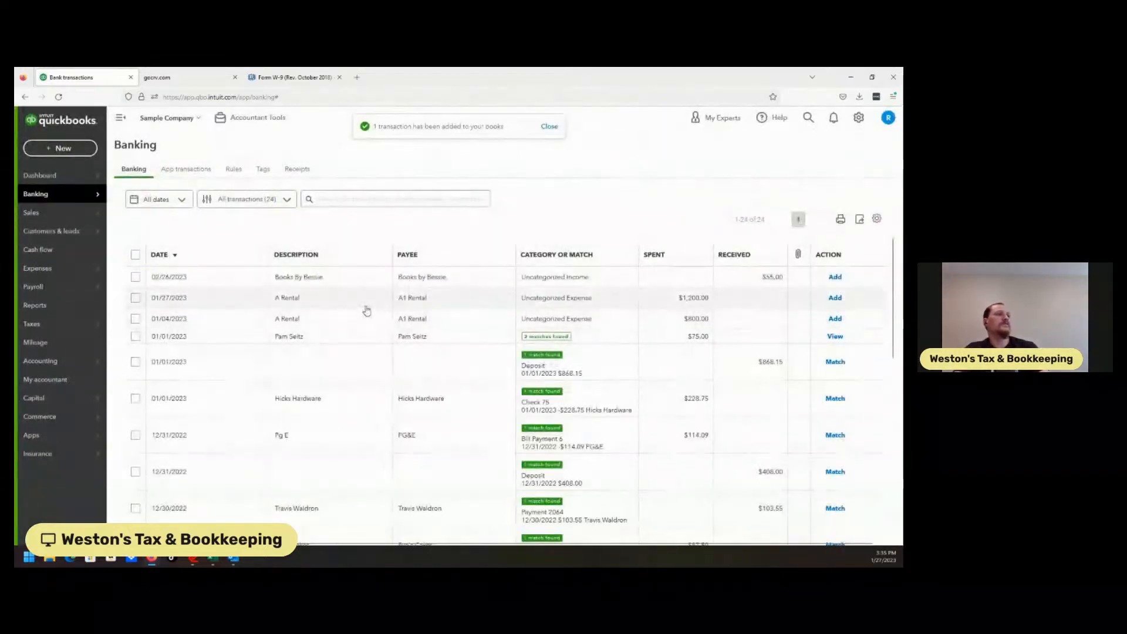
# Step: Open the bank rules list
pyautogui.click(367, 309)
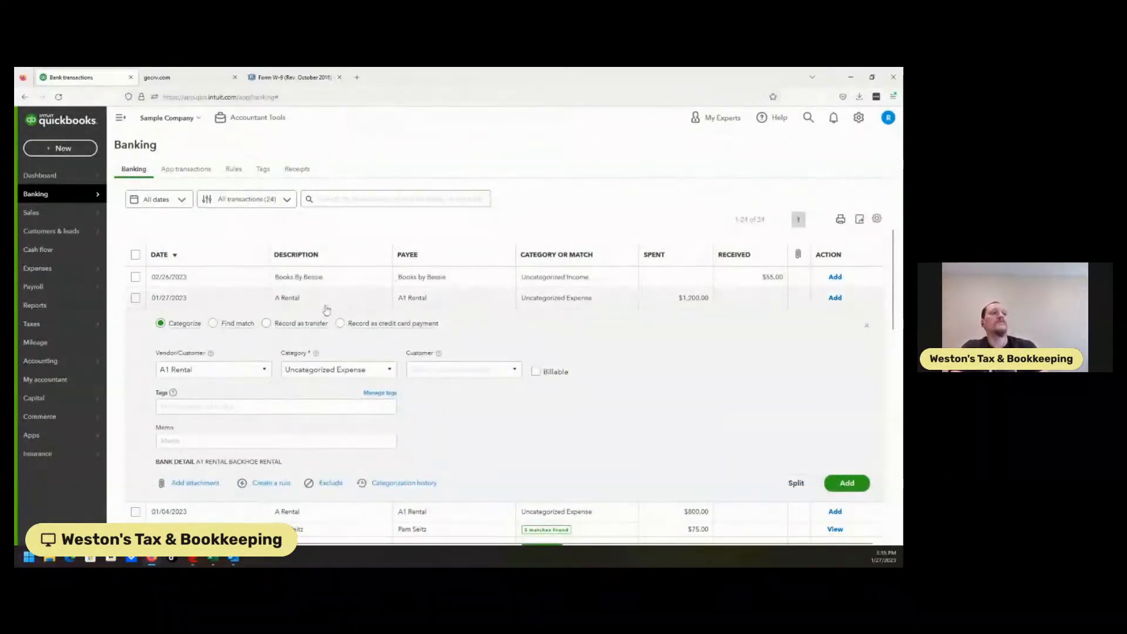
pyautogui.moveTo(50, 282)
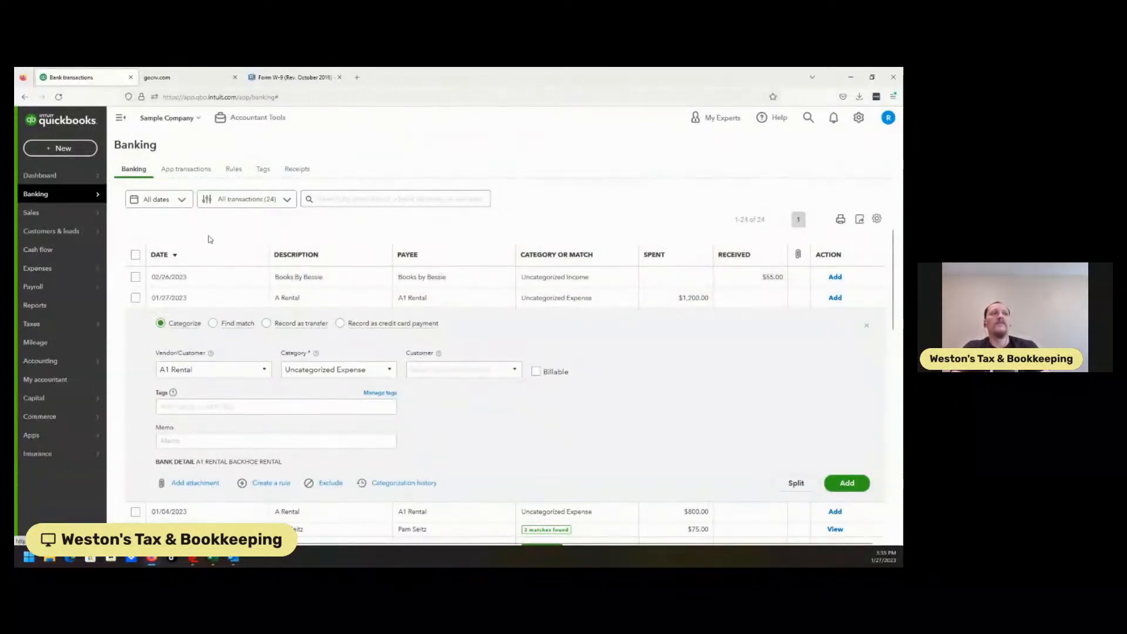
pyautogui.click(234, 171)
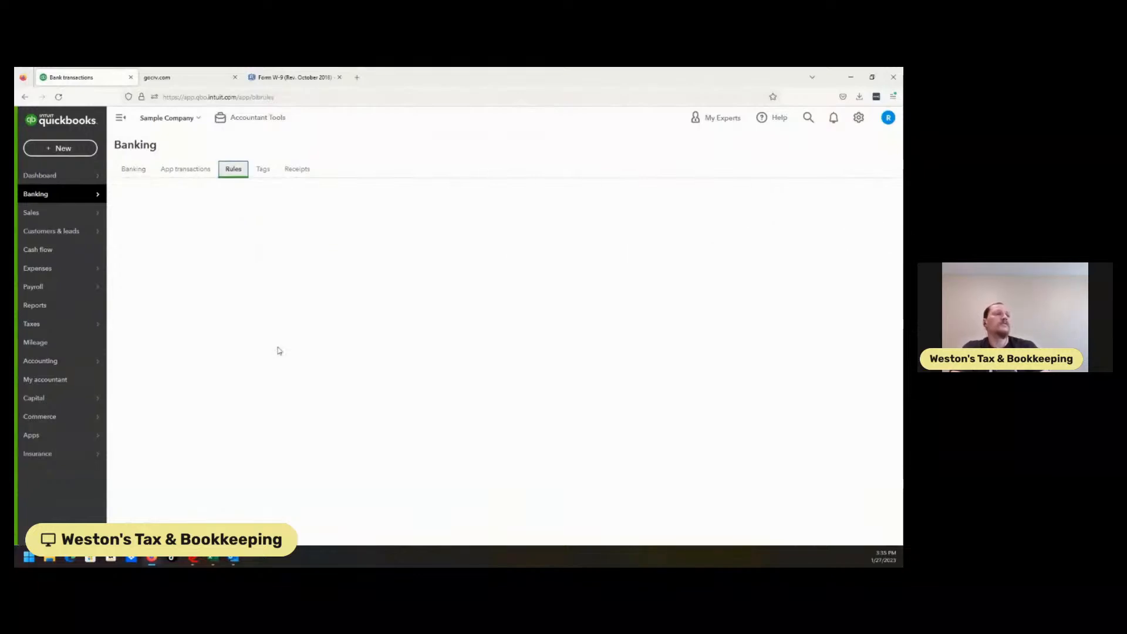
pyautogui.click(176, 395)
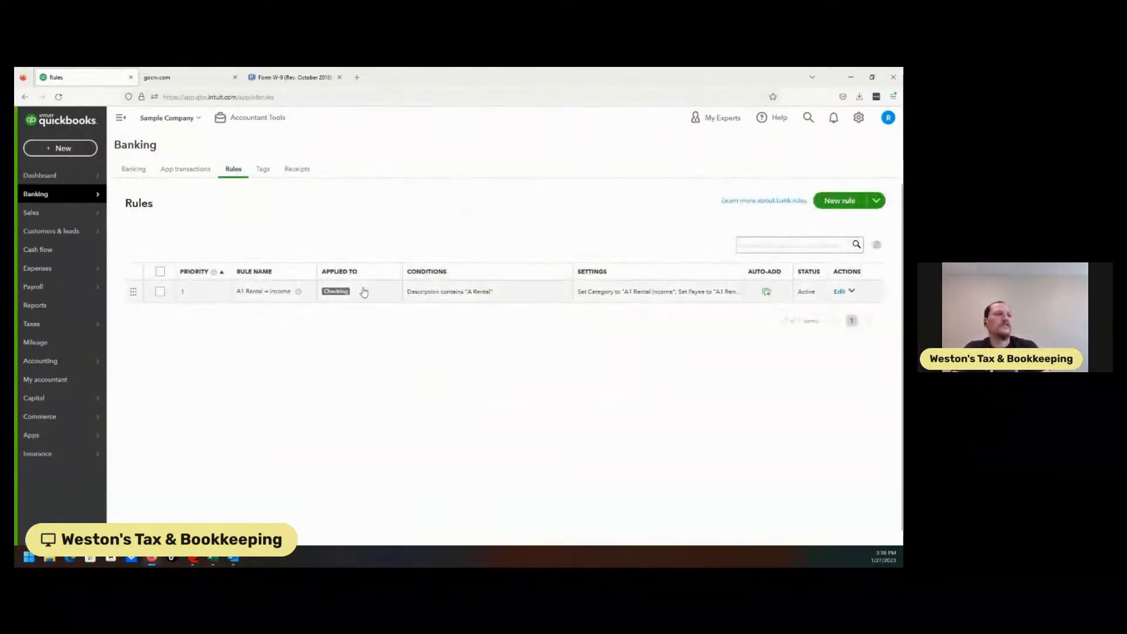
# Step: Delete the A1 Rental = Income rule using the batch actions
pyautogui.click(160, 272)
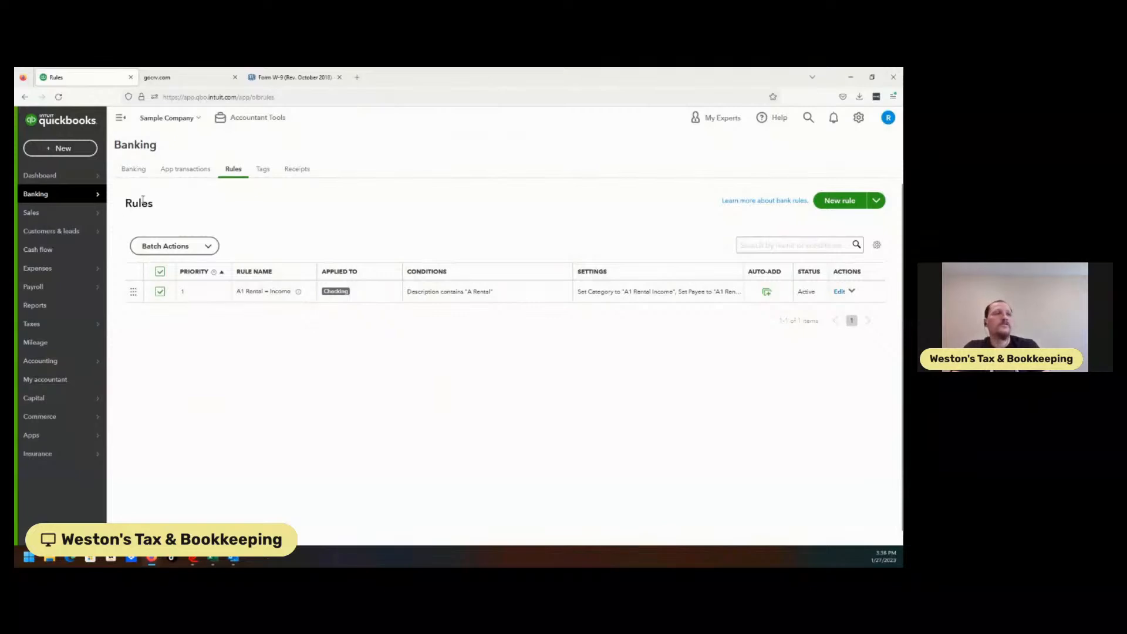
pyautogui.click(175, 246)
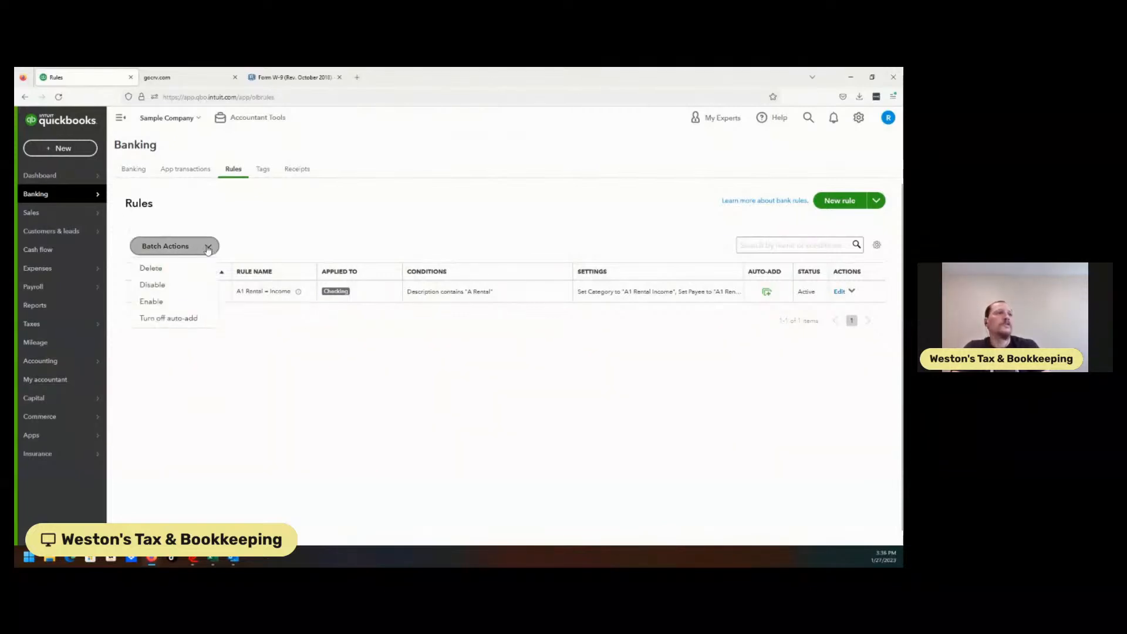
pyautogui.click(162, 269)
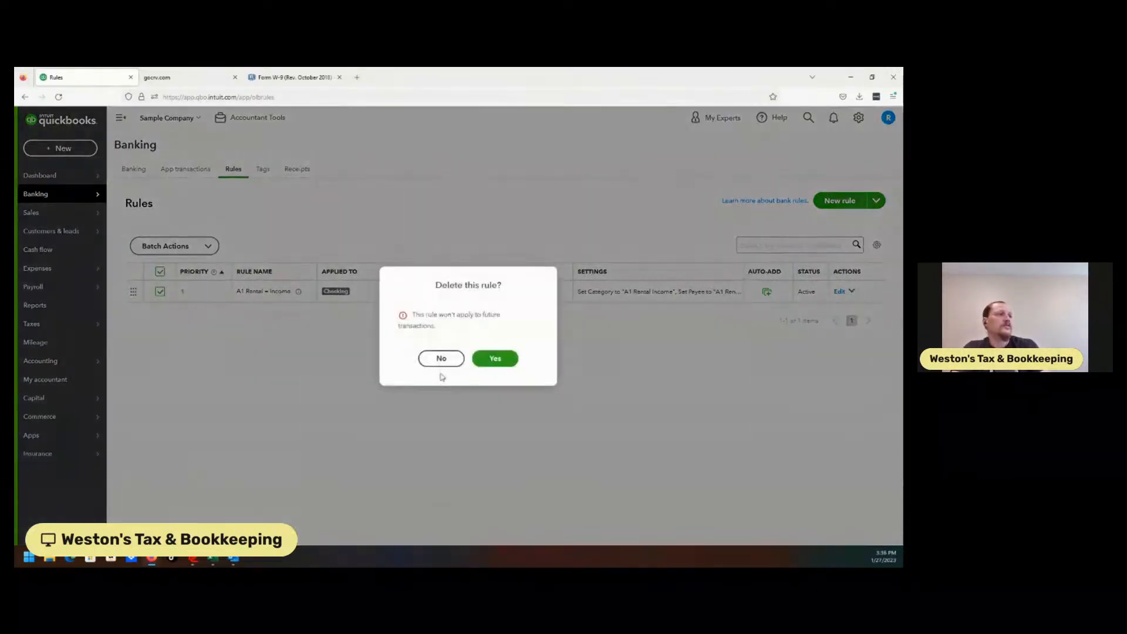
pyautogui.click(496, 359)
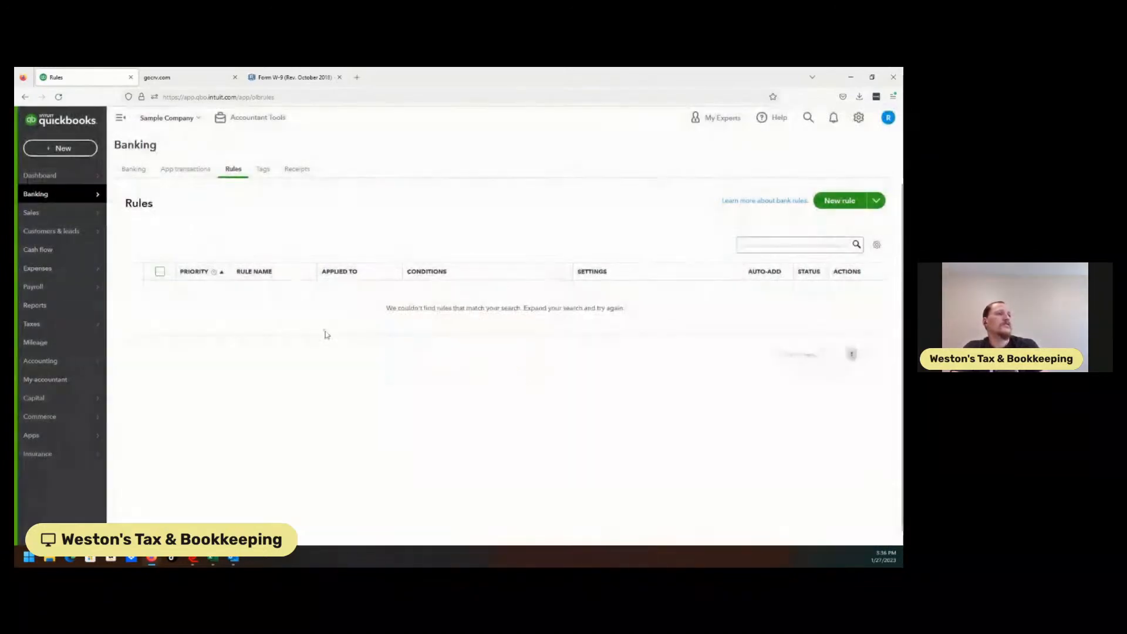
# Step: Open the vendors list under Expenses
pyautogui.click(45, 268)
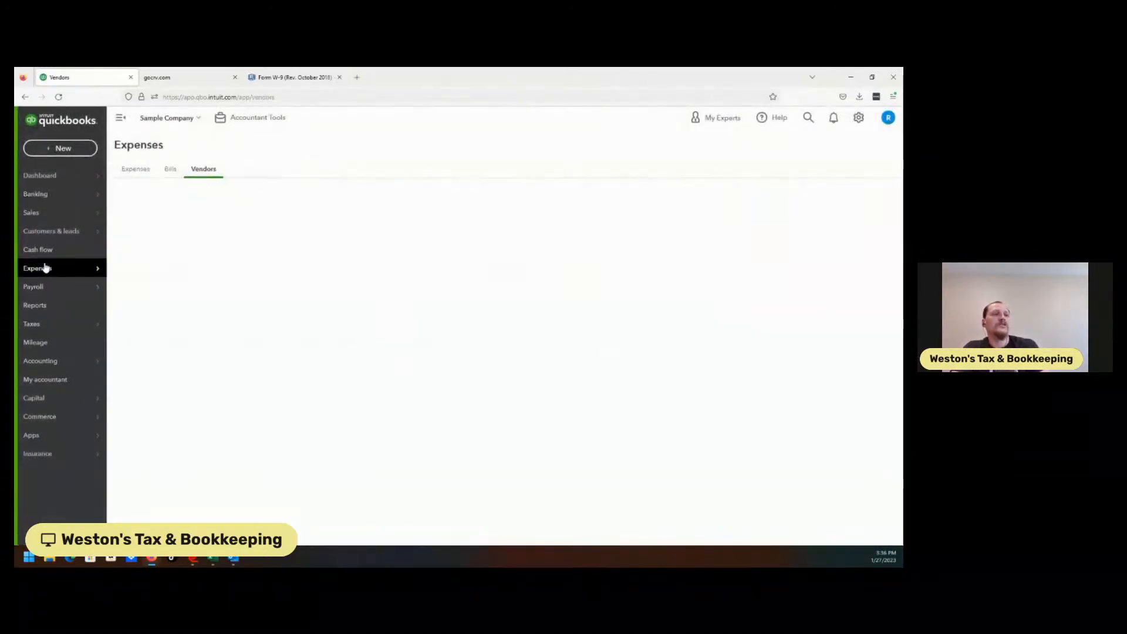
# Step: Undo the categorized $200.00 A Rental deposit and return to the transactions waiting for review
pyautogui.click(54, 200)
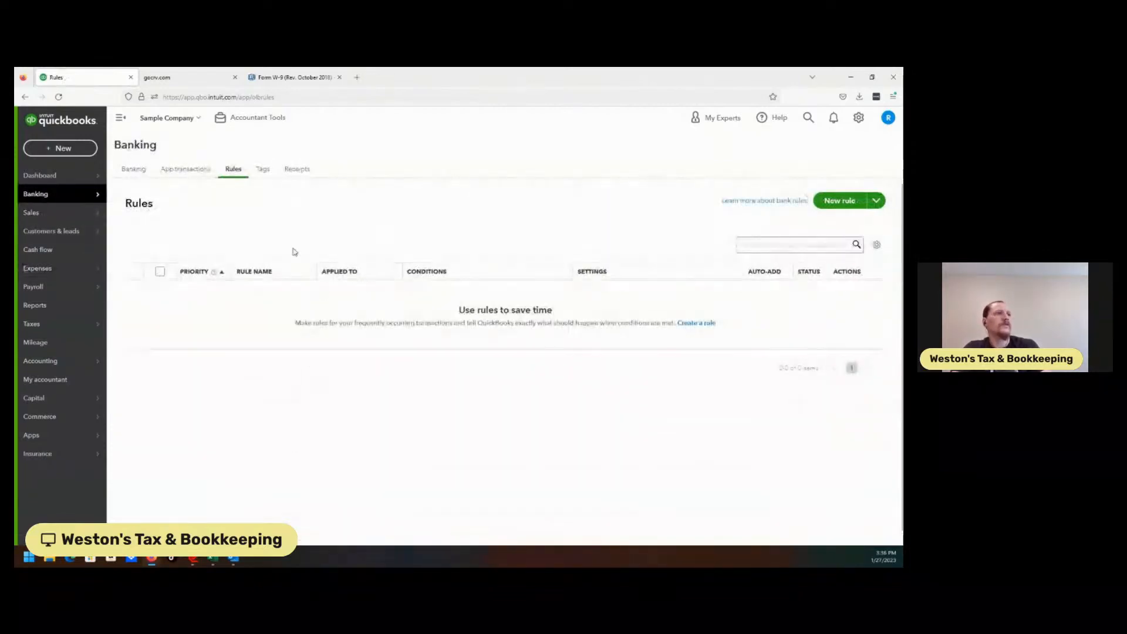
pyautogui.click(134, 169)
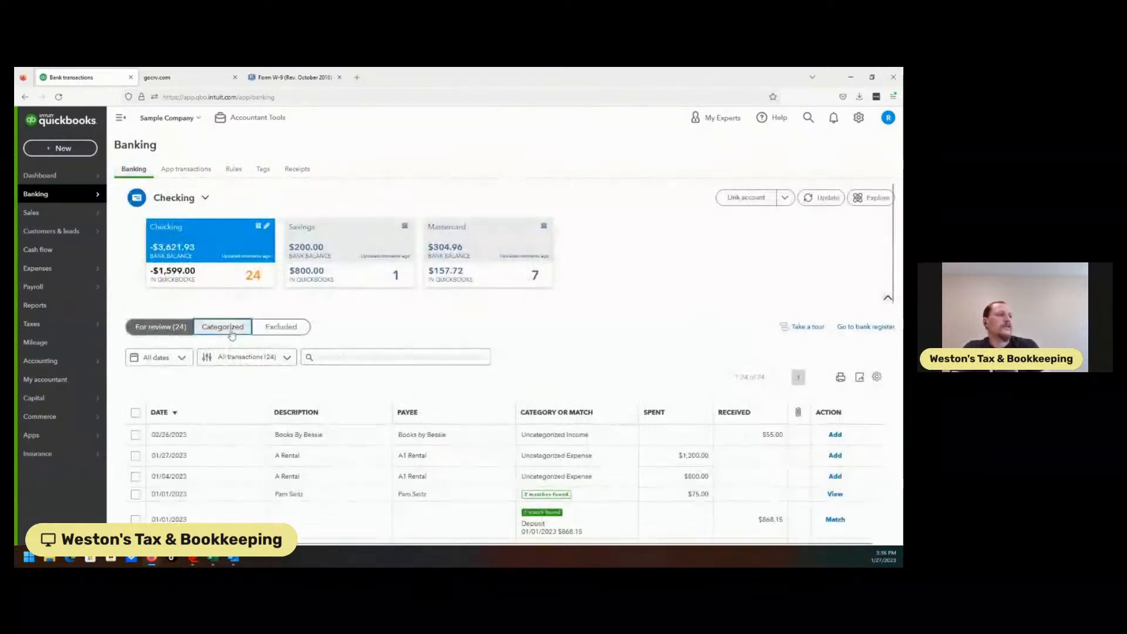
pyautogui.click(223, 327)
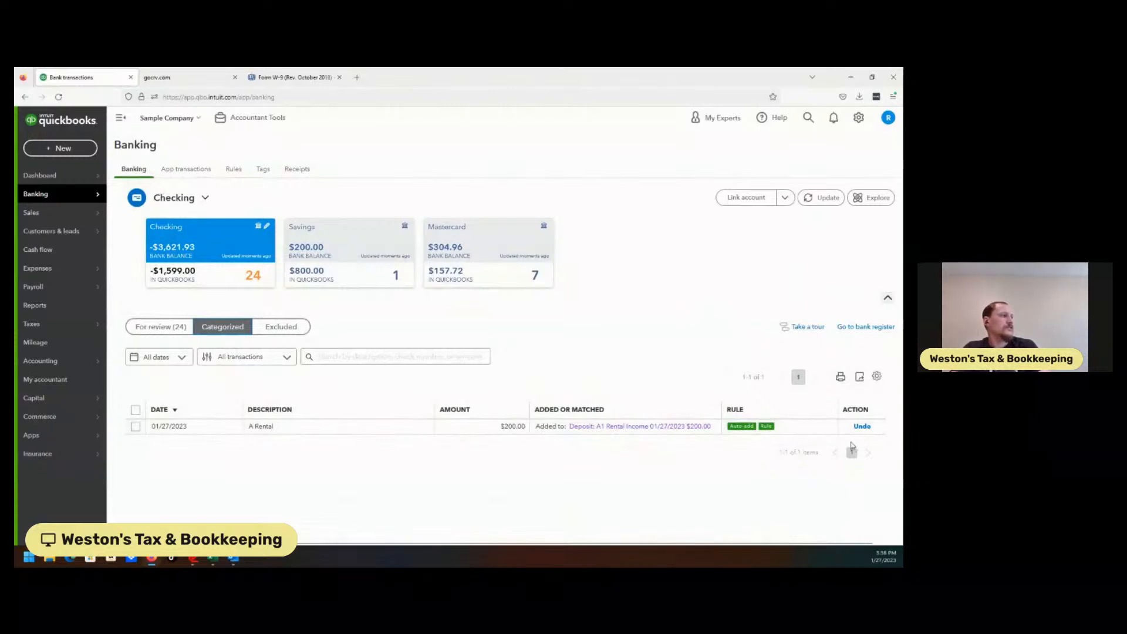
pyautogui.click(862, 427)
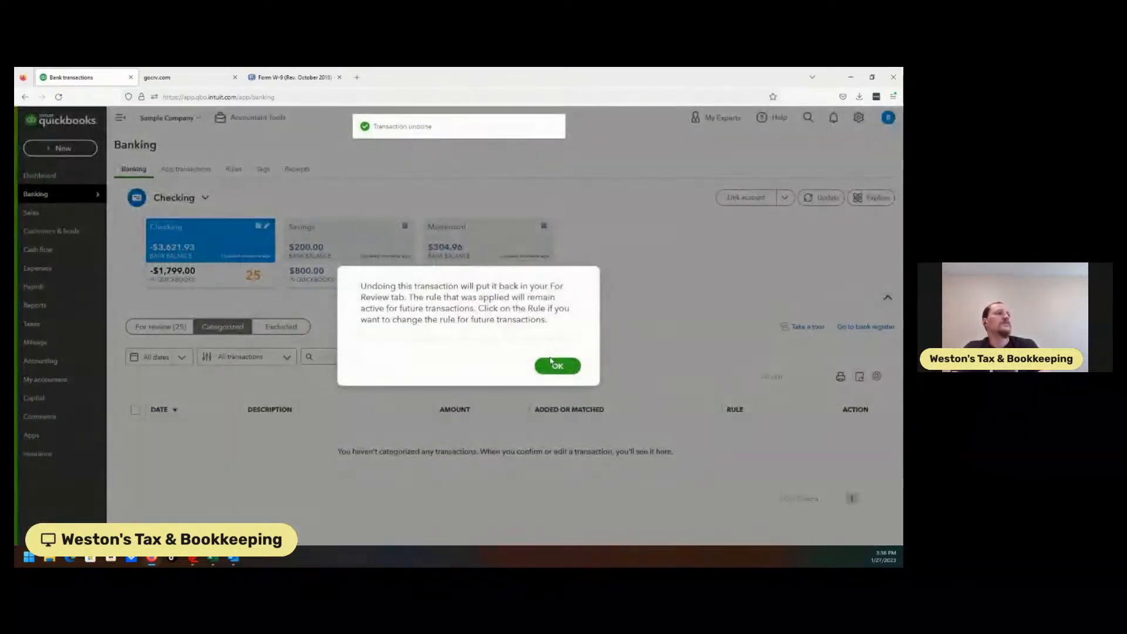
pyautogui.click(556, 367)
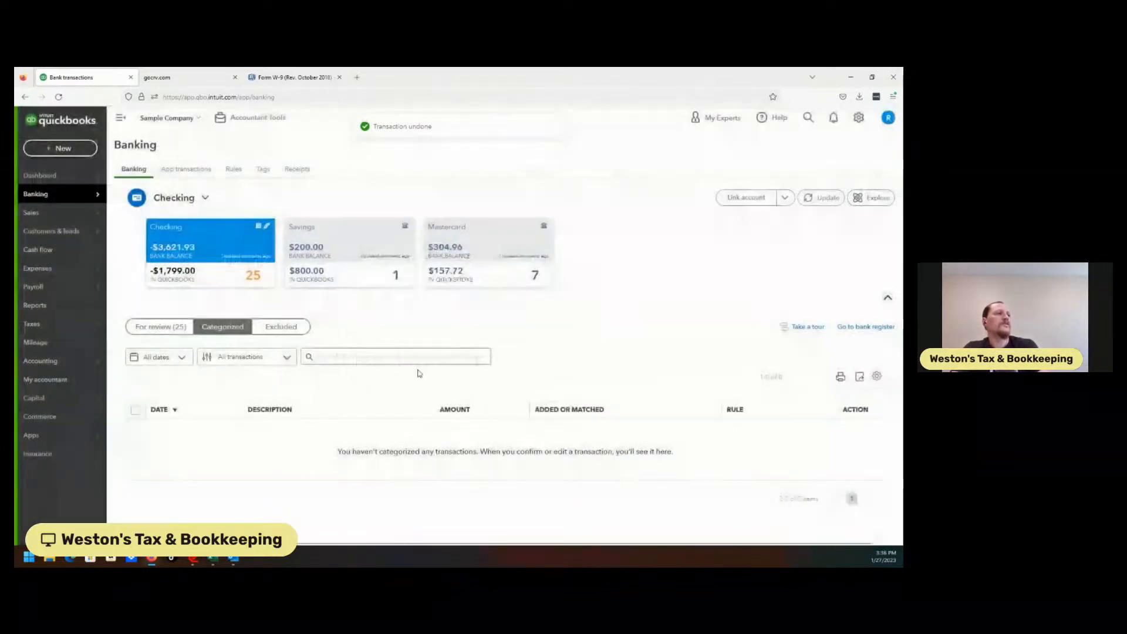
pyautogui.click(169, 328)
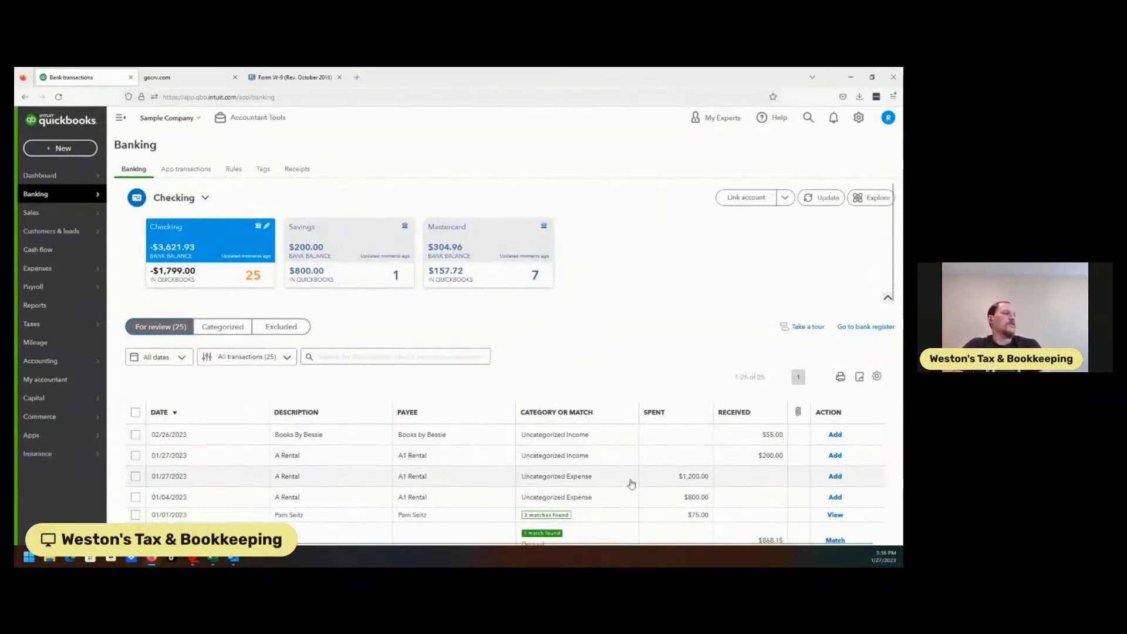
# Step: Expand the A Rental transactions one at a time to review their bank details
pyautogui.moveTo(893, 262); pyautogui.dragTo(888, 304)
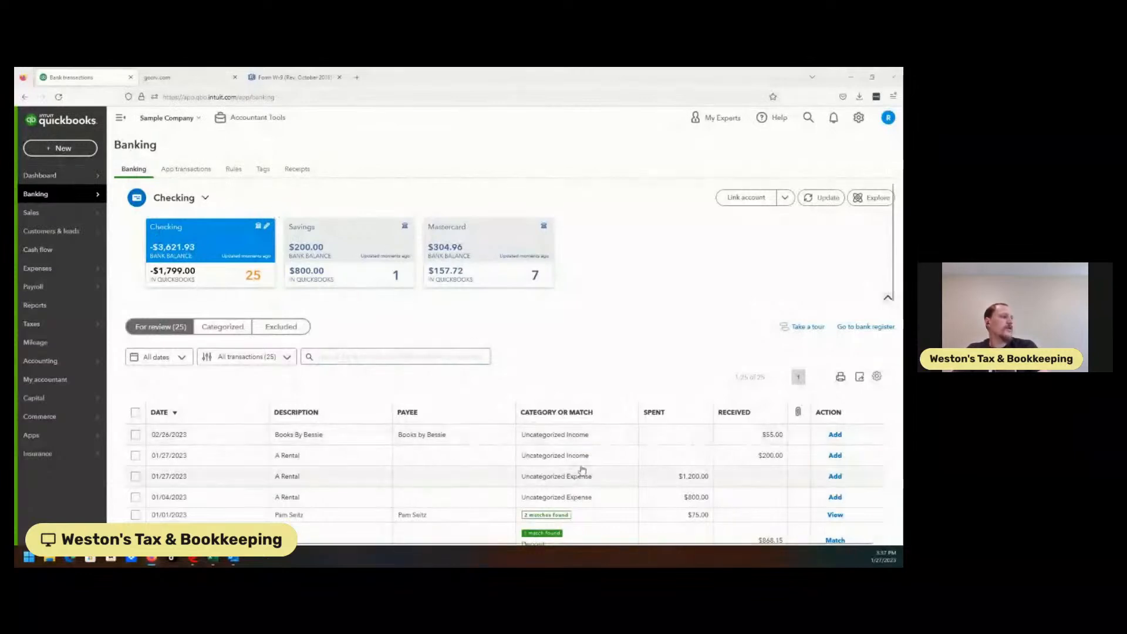
pyautogui.click(278, 457)
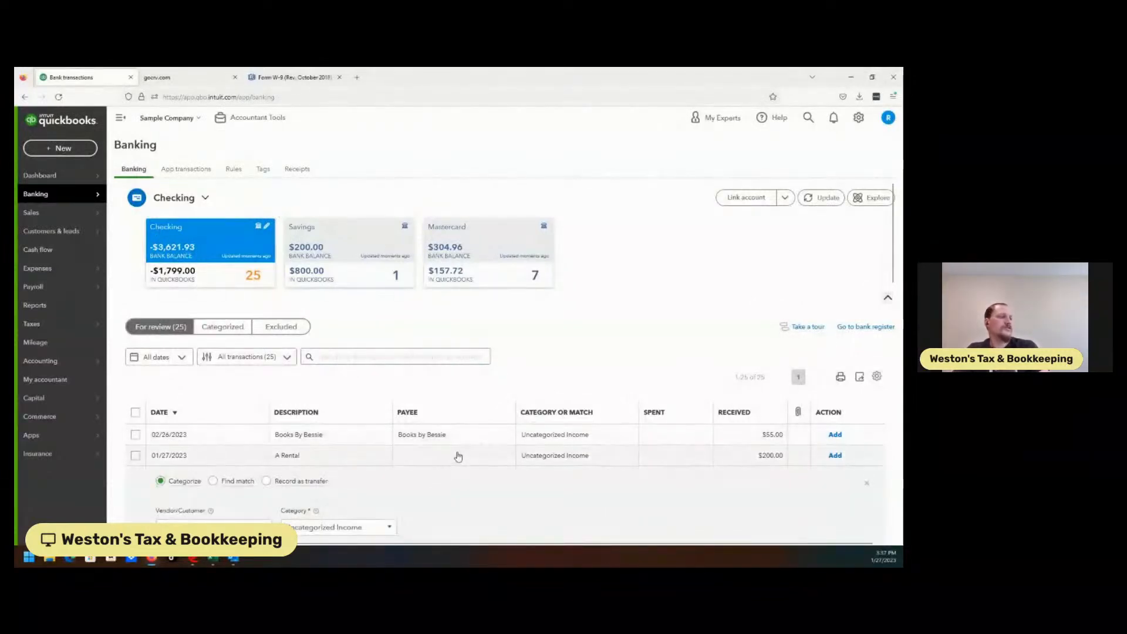
pyautogui.click(675, 460)
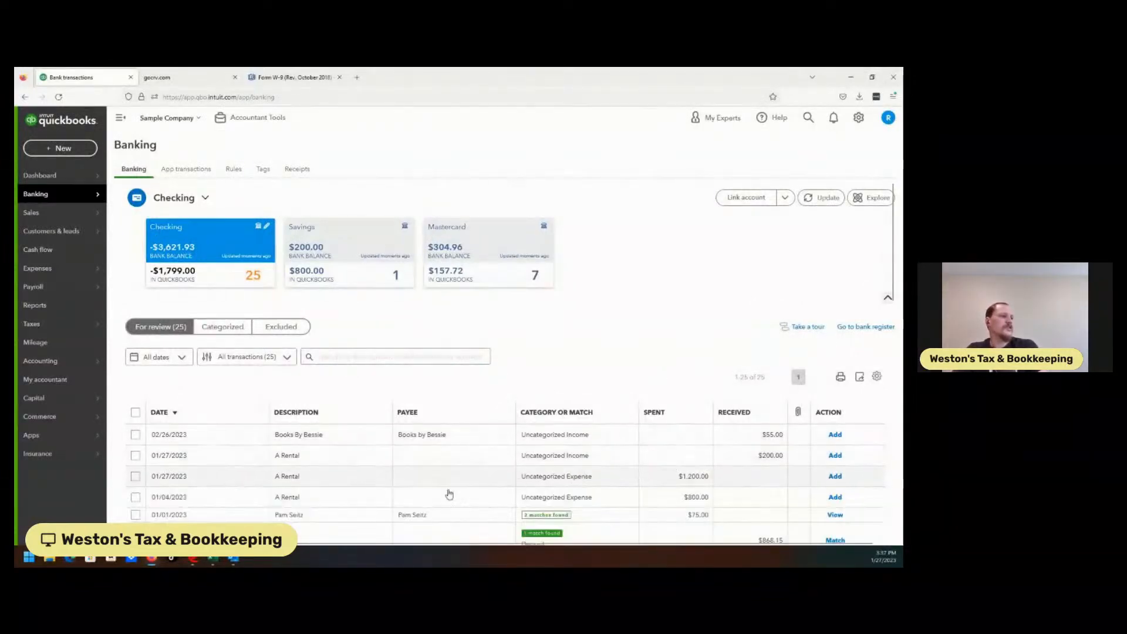
pyautogui.click(394, 502)
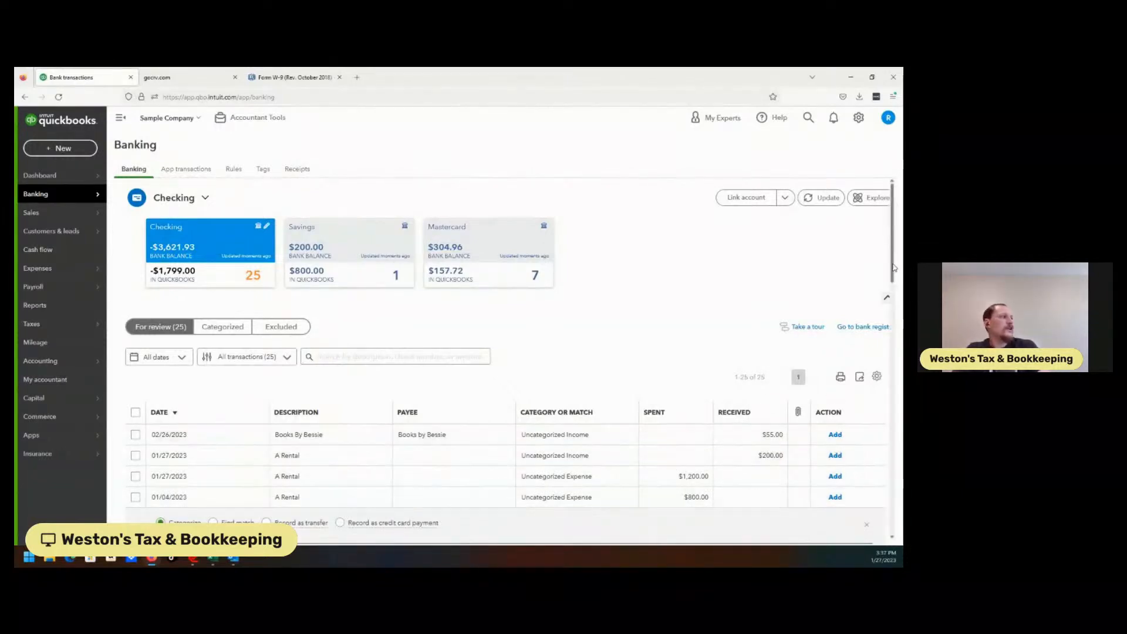
pyautogui.scroll(-3, 893, 268)
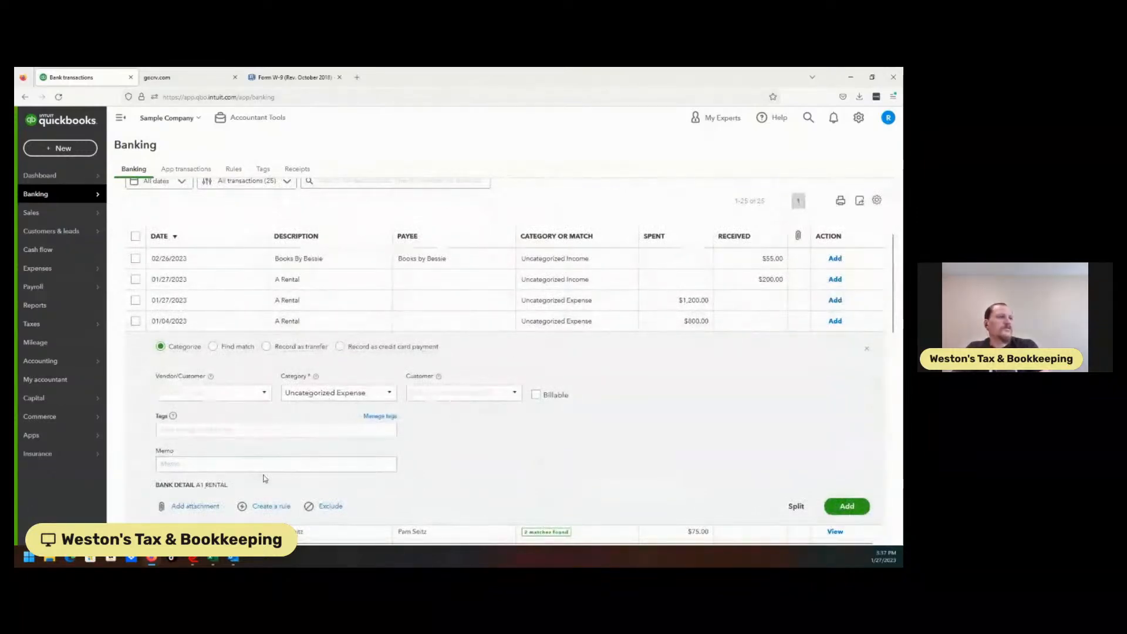
pyautogui.click(314, 300)
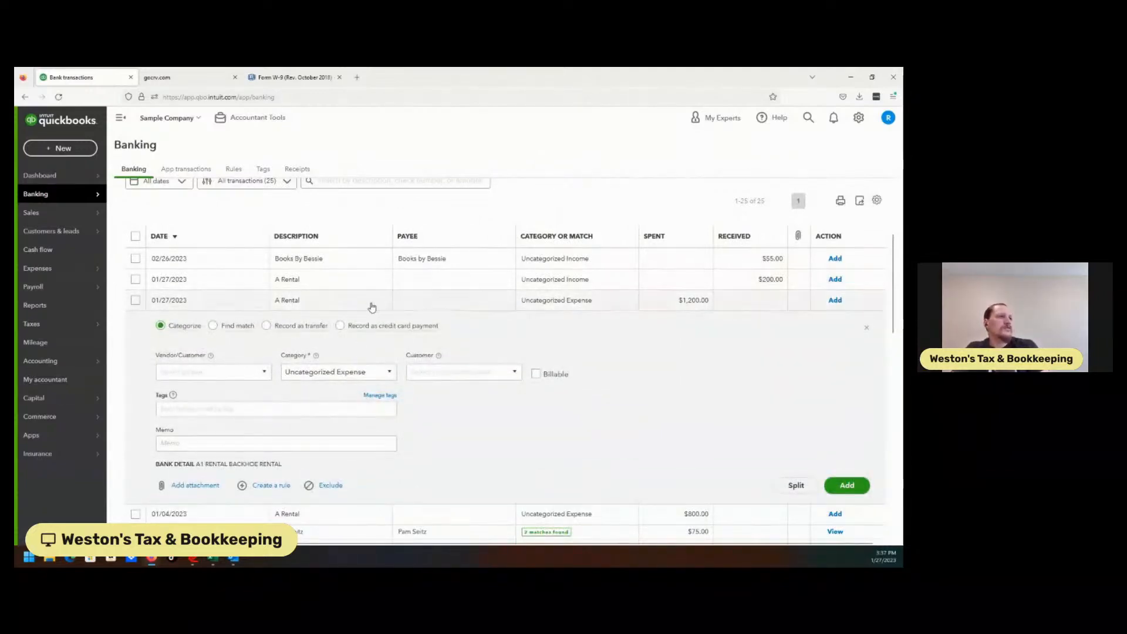
pyautogui.click(339, 287)
pyautogui.click(340, 287)
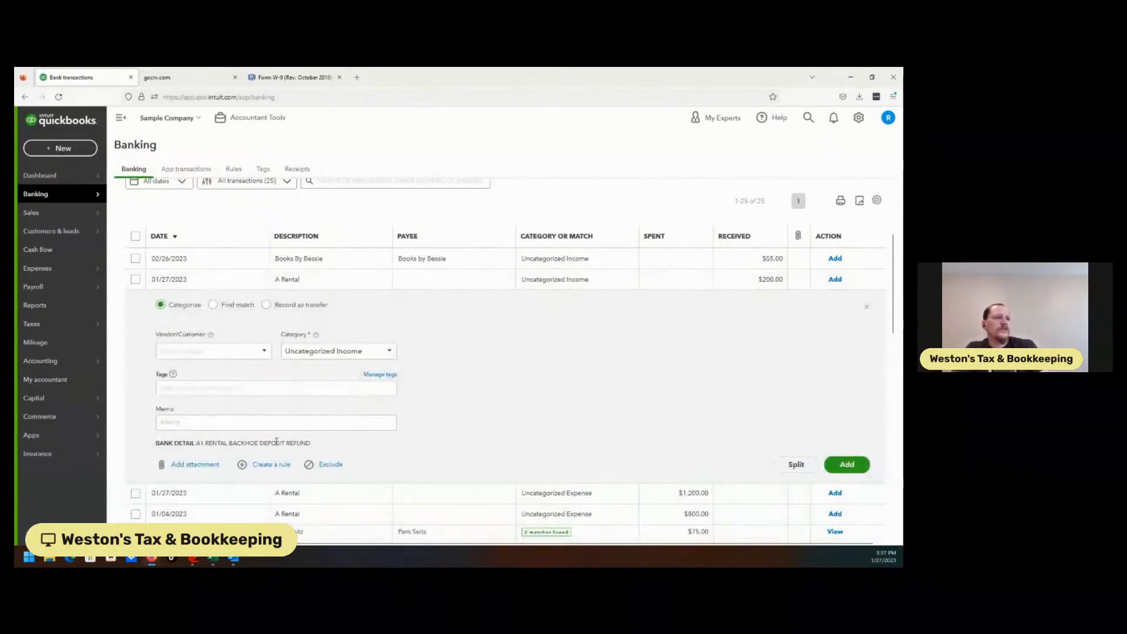
pyautogui.click(312, 280)
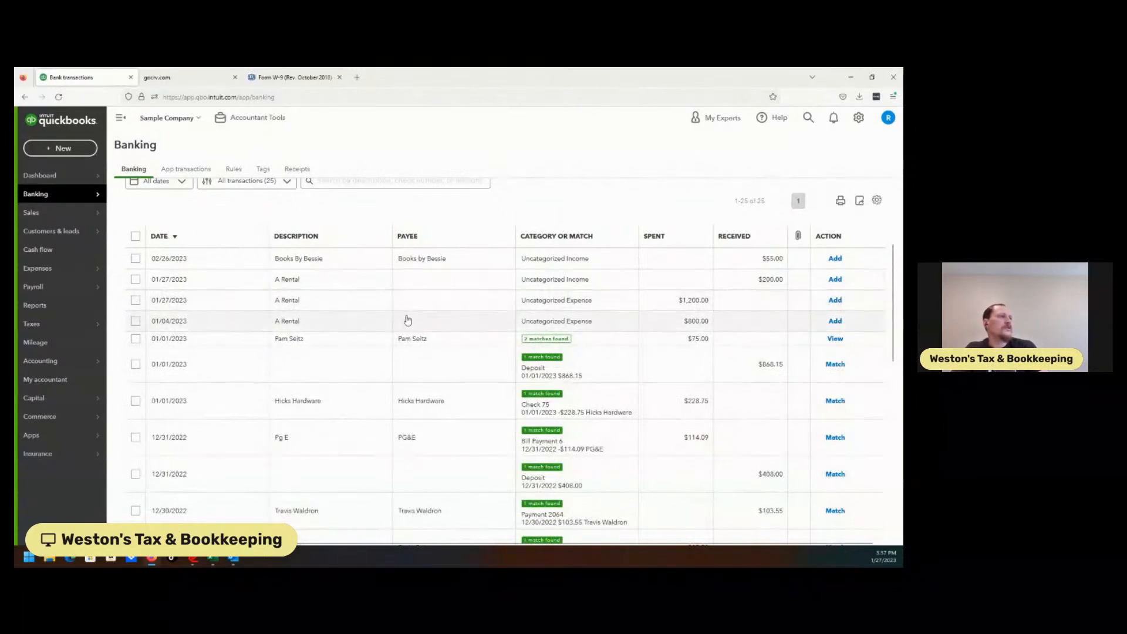
pyautogui.click(459, 300)
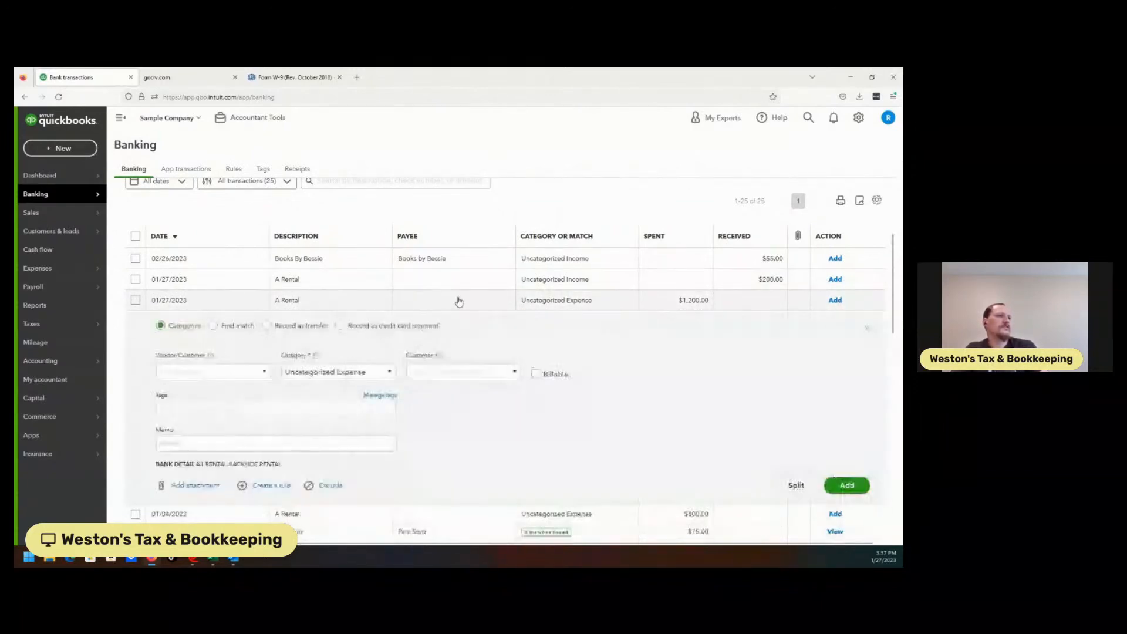
pyautogui.click(372, 309)
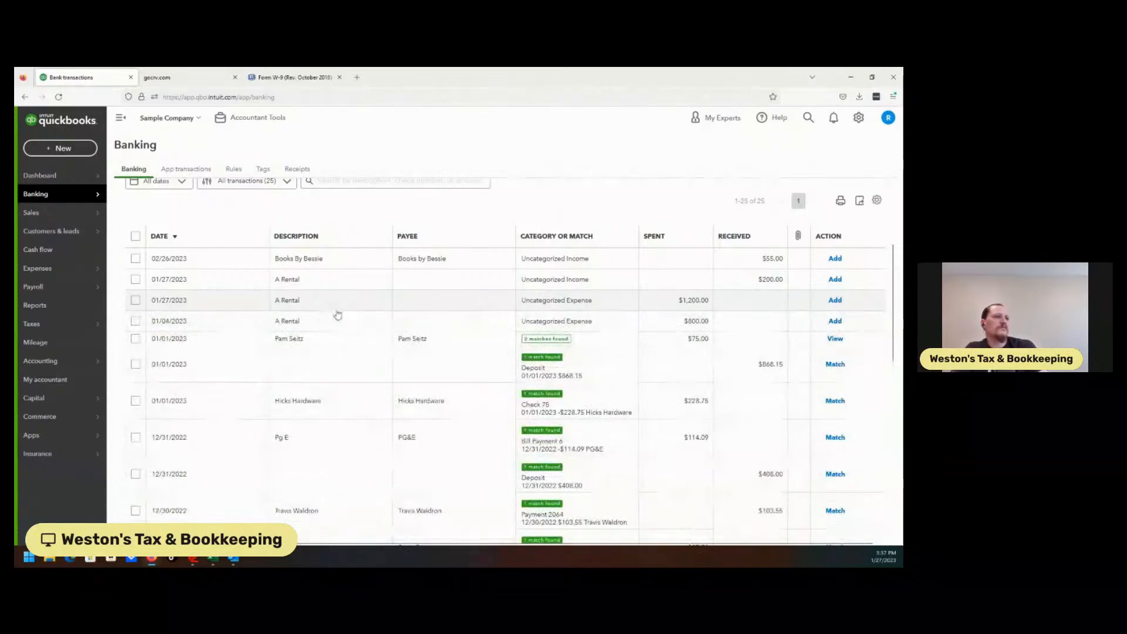
pyautogui.click(344, 306)
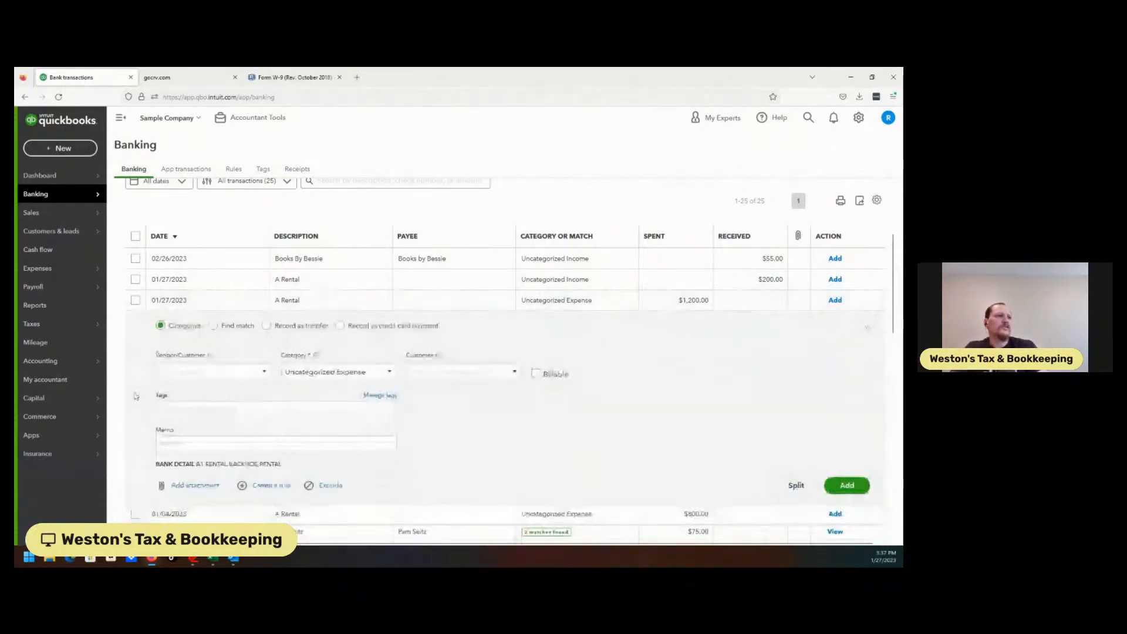
# Step: Add a new vendor named A1 Rentals as the payee of the $1,200.00 A Rental expense
pyautogui.click(200, 374)
pyautogui.write('A')
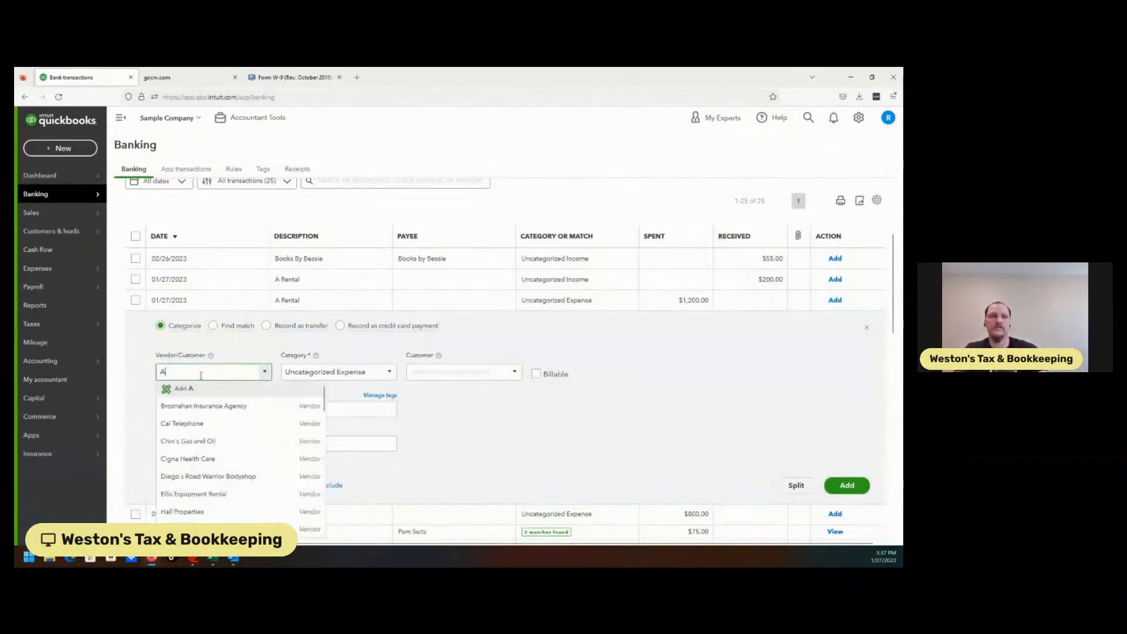
pyautogui.write('1 Rentals')
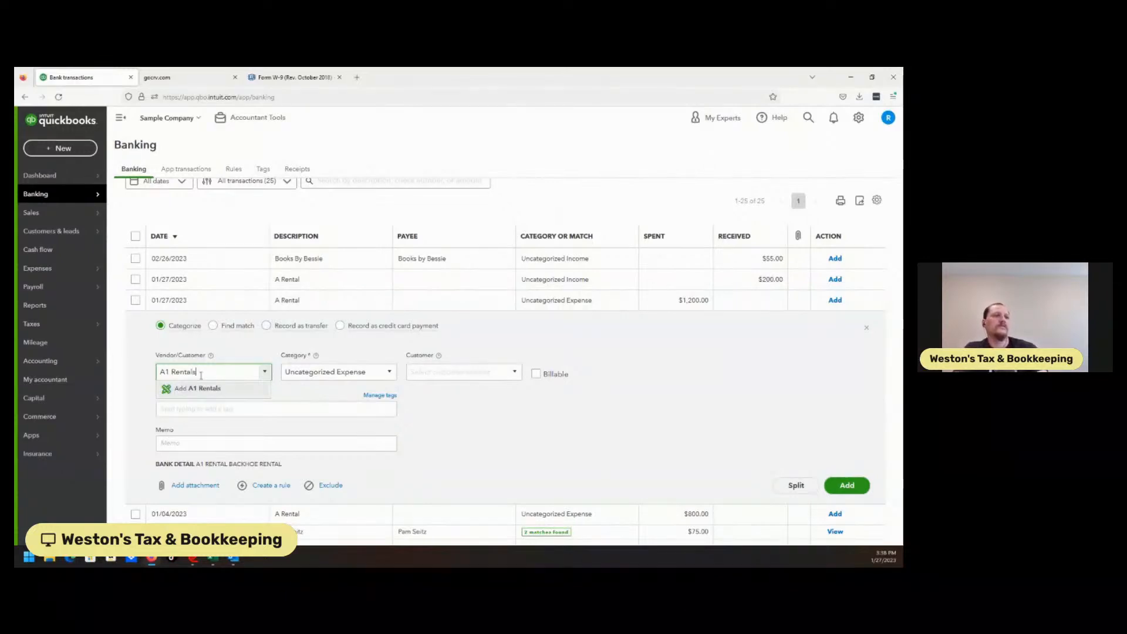
pyautogui.click(197, 389)
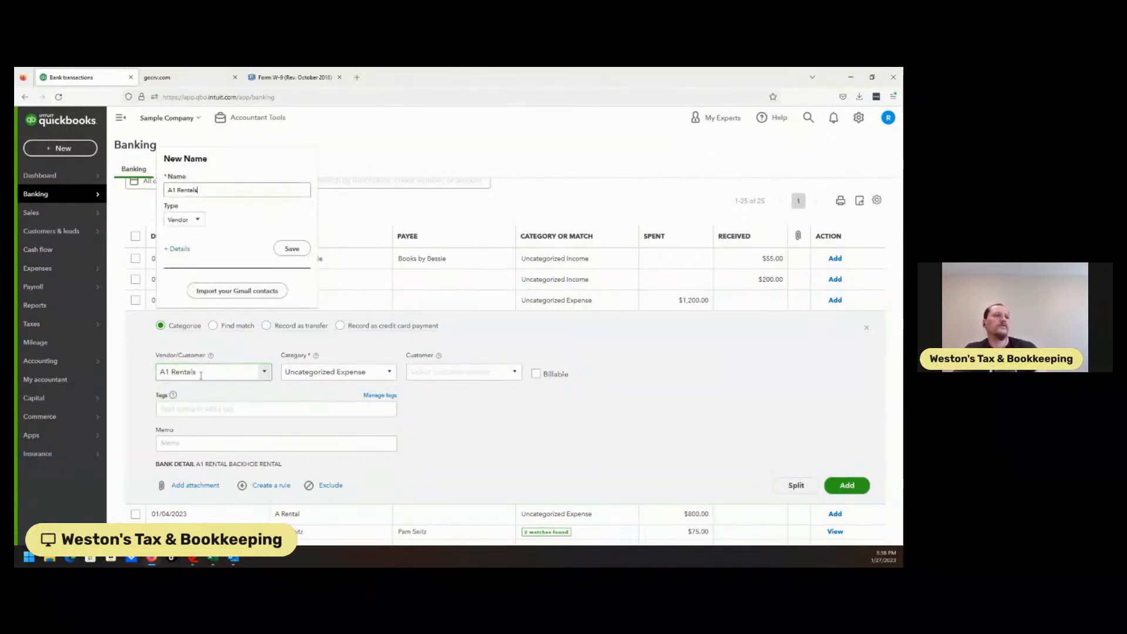
pyautogui.click(290, 250)
# Step: Categorize the $1,200.00 expense as Job Expenses:Equipment Rental and add it
pyautogui.click(335, 372)
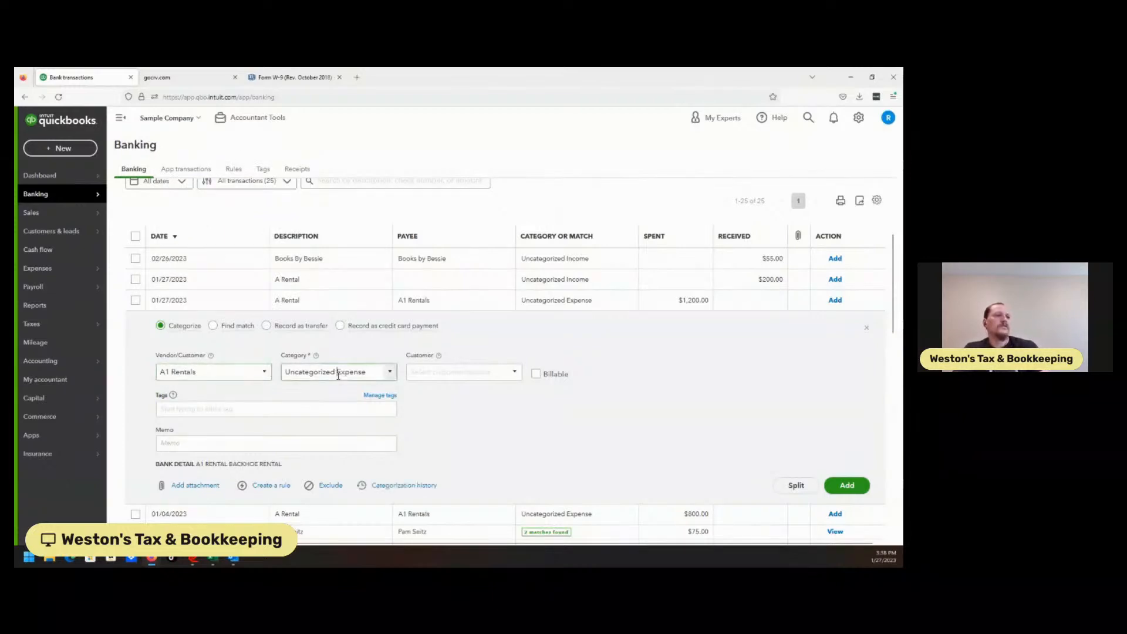
pyautogui.write('Equipment Rental')
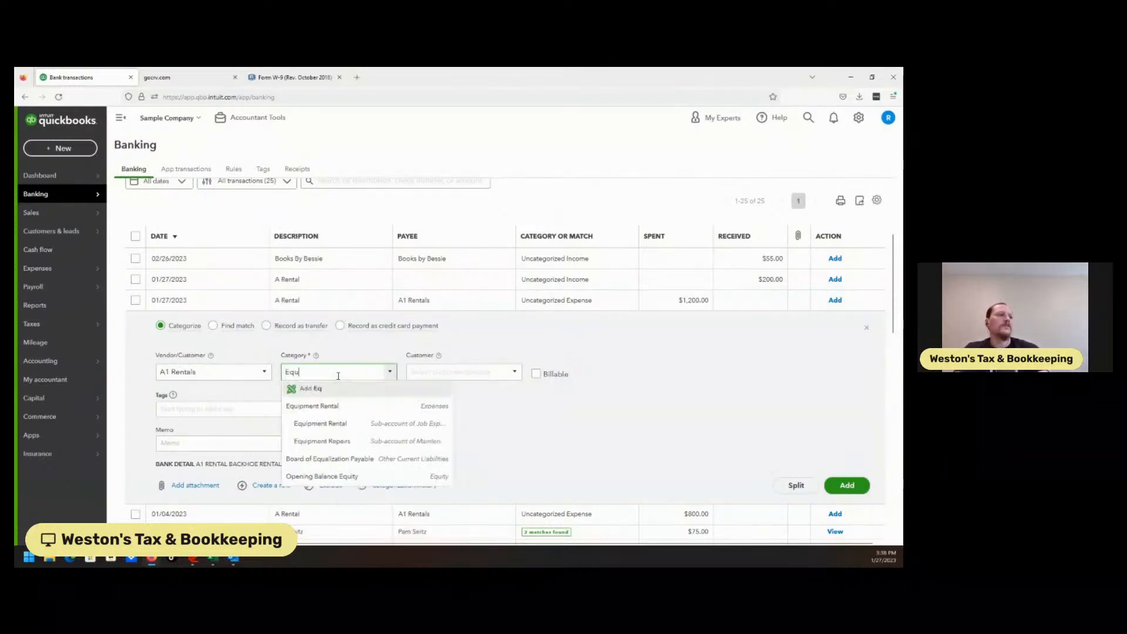
pyautogui.click(328, 430)
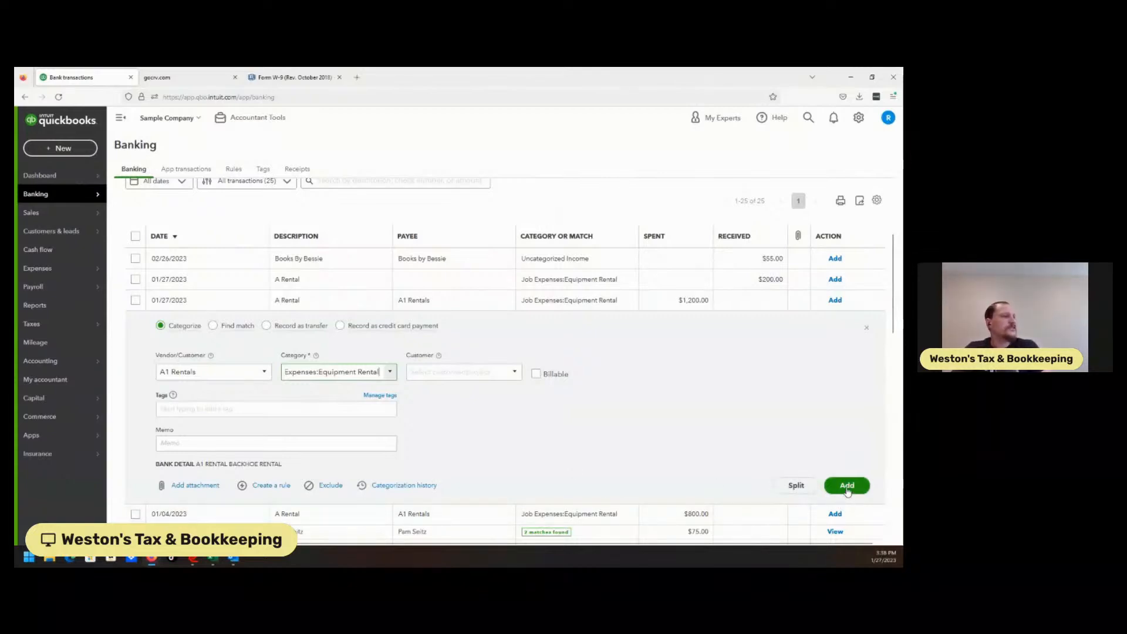
pyautogui.click(848, 486)
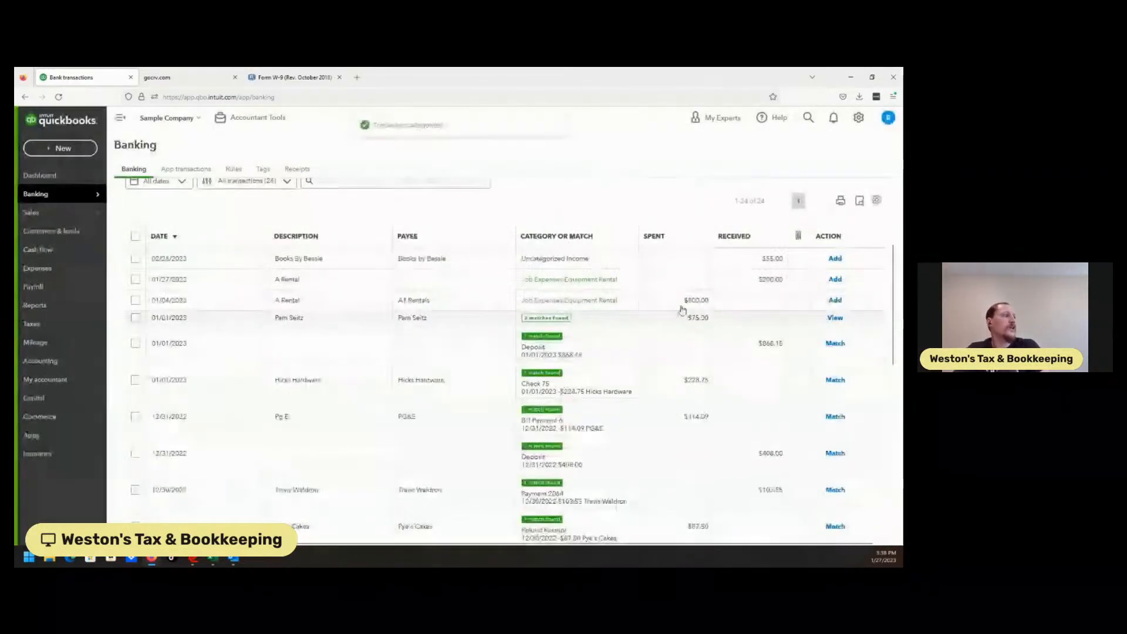
# Step: Set A1 Rentals as the payee for the $200.00 A Rental deposit refund
pyautogui.click(630, 279)
pyautogui.click(217, 349)
pyautogui.write('A1 Rentals')
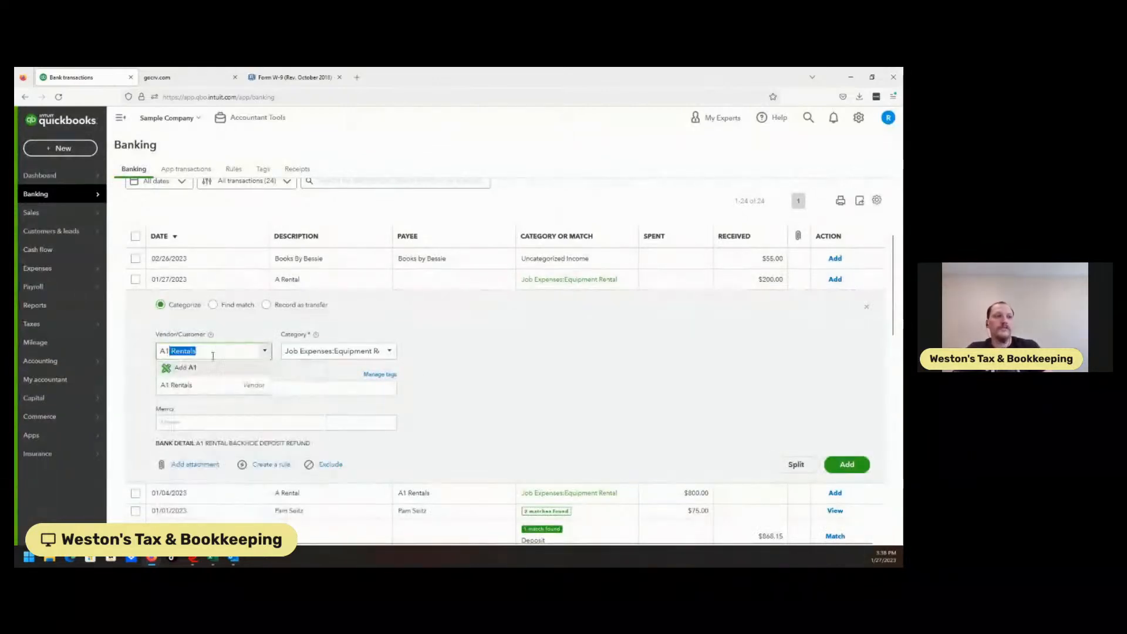
pyautogui.click(212, 385)
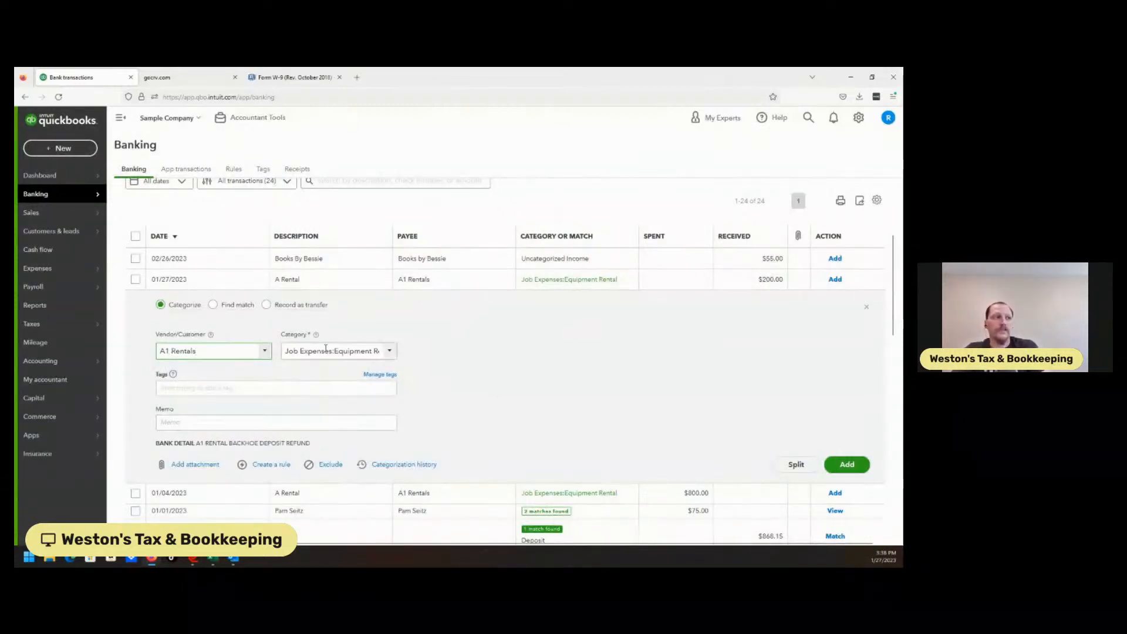
pyautogui.click(390, 352)
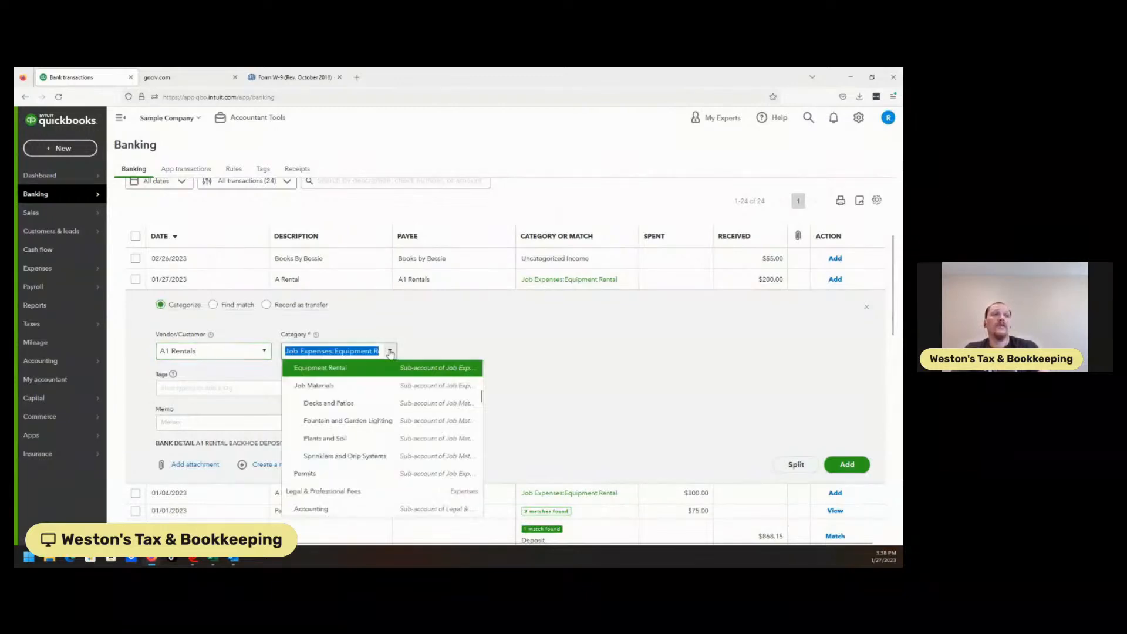
pyautogui.write('Disc')
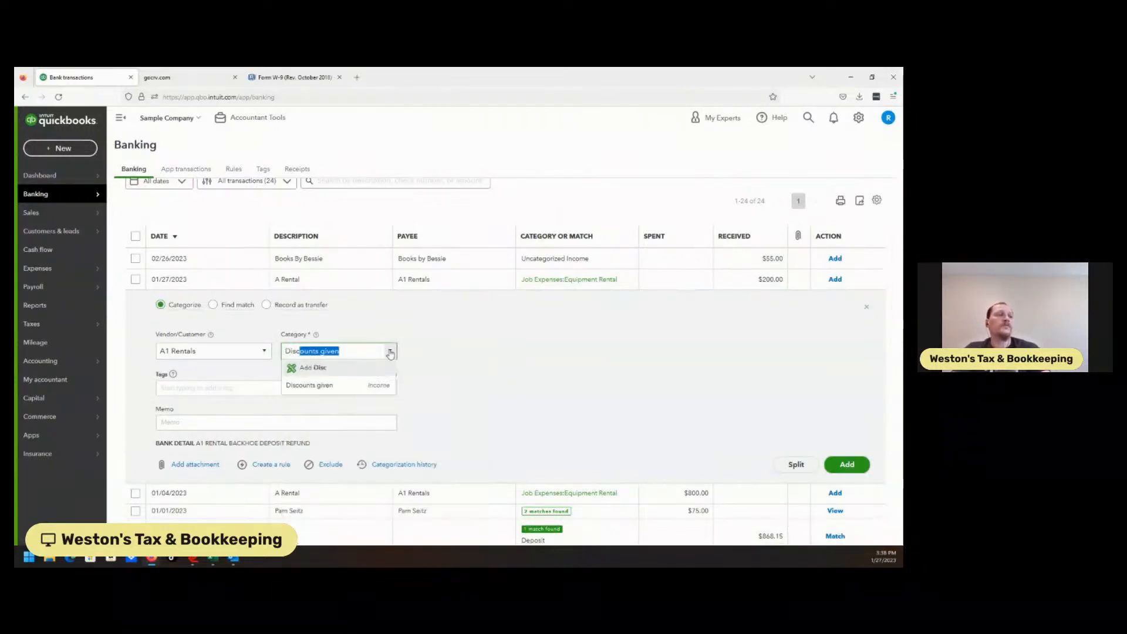
pyautogui.press('BackSpace')
pyautogui.press('BackSpace')
pyautogui.press('BackSpace')
pyautogui.press('BackSpace')
pyautogui.press('BackSpace')
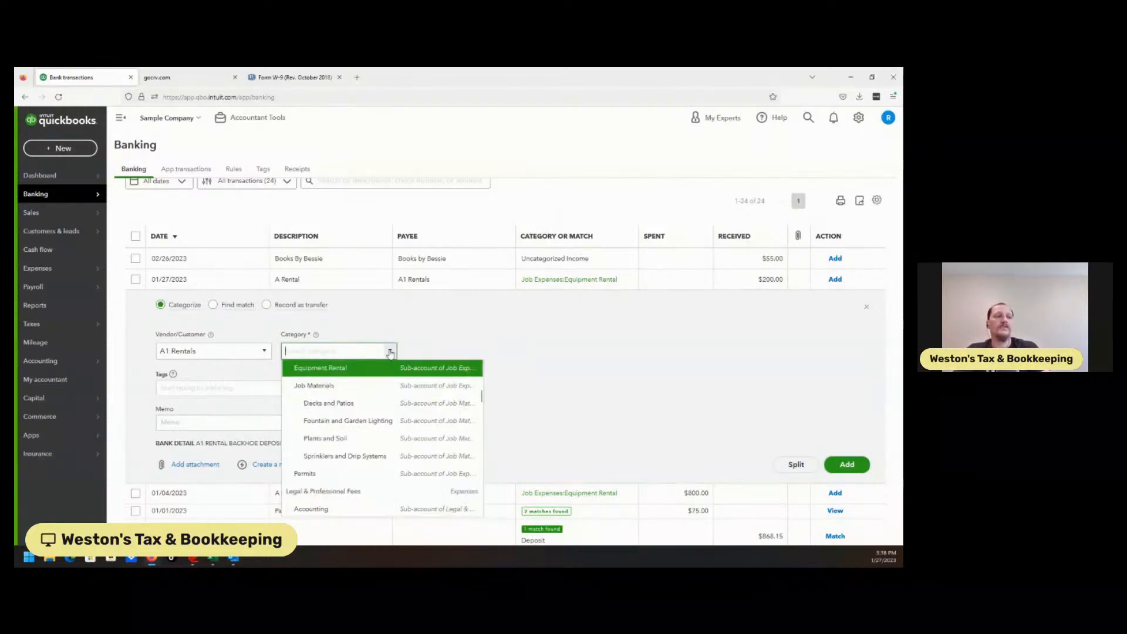
pyautogui.click(356, 368)
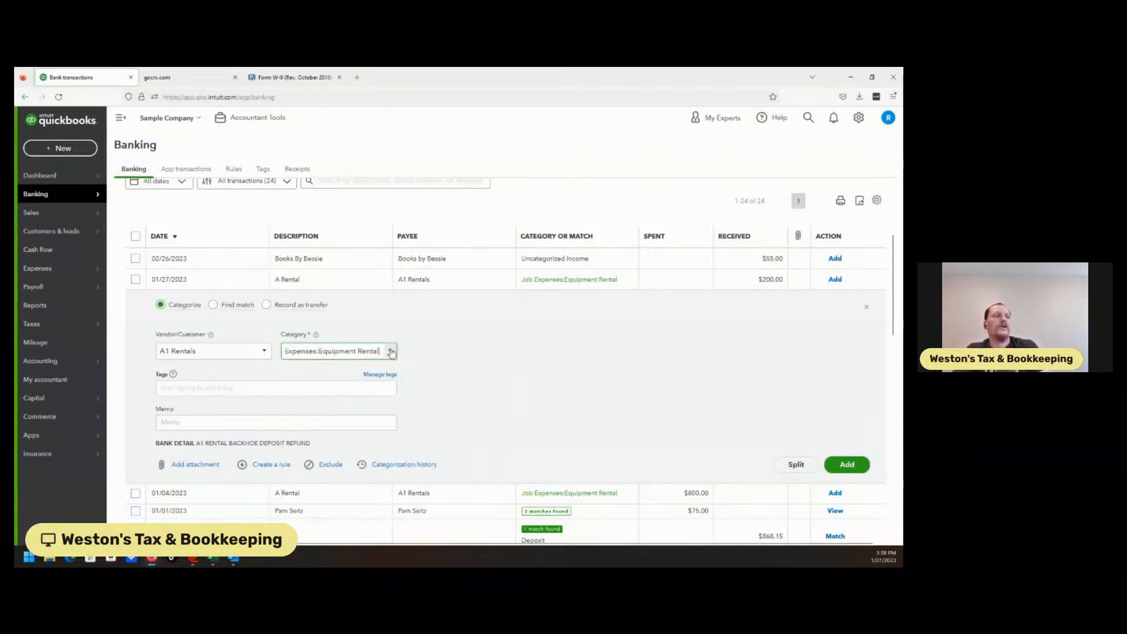
# Step: Start adding a new category named Deposit Refund for the $200.00 A Rental deposit refund
pyautogui.click(392, 352)
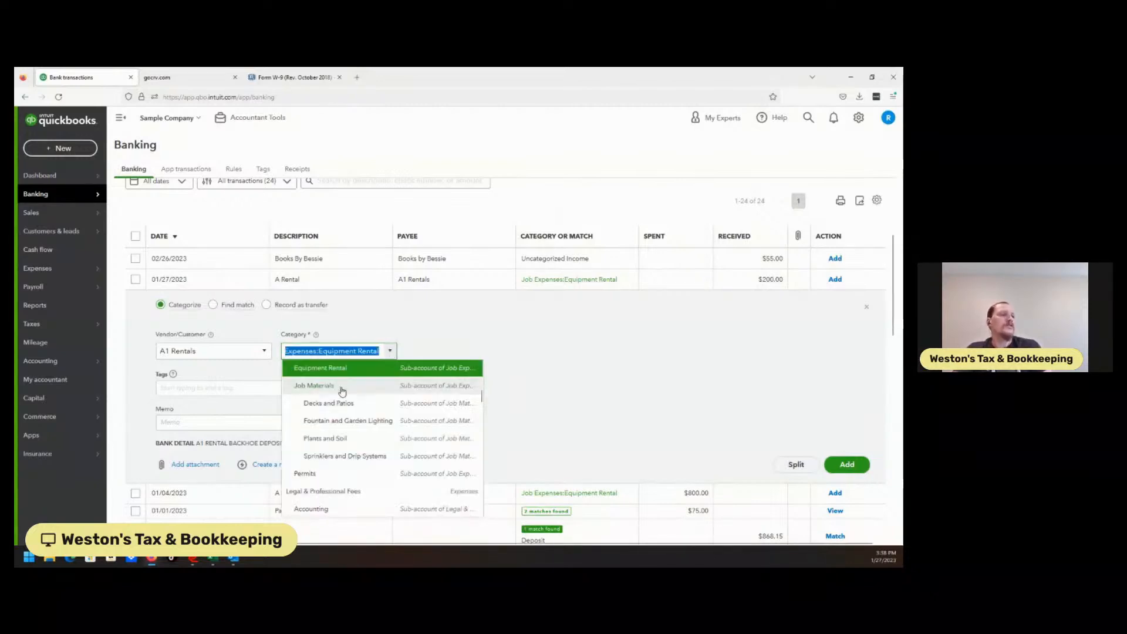
pyautogui.press('BackSpace')
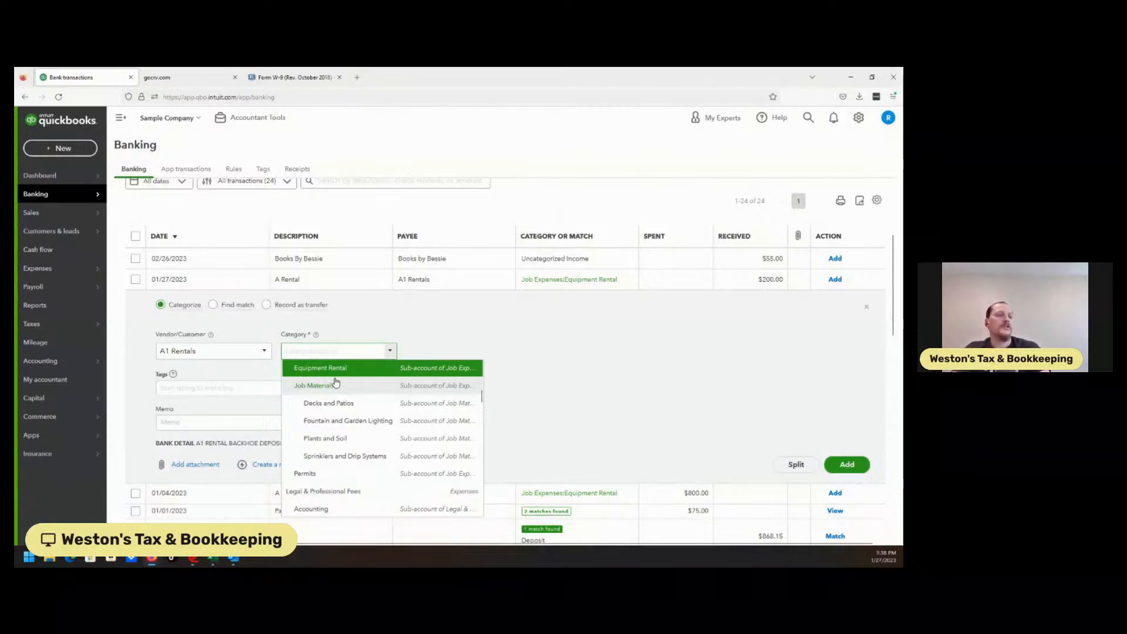
pyautogui.write('e')
pyautogui.press('BackSpace')
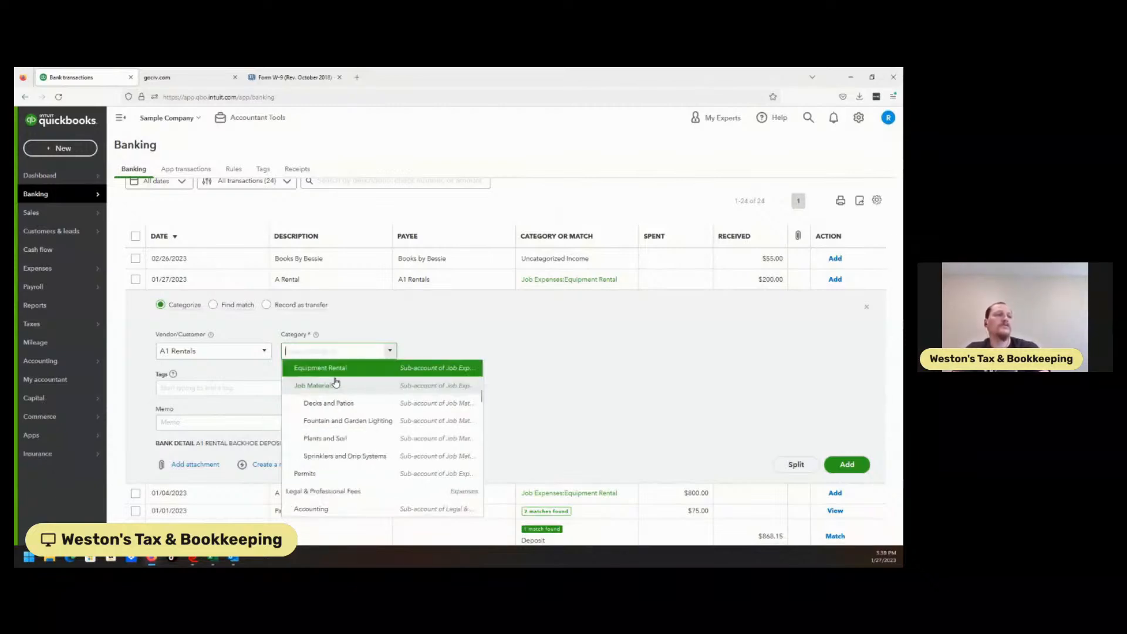
pyautogui.write('Deposit')
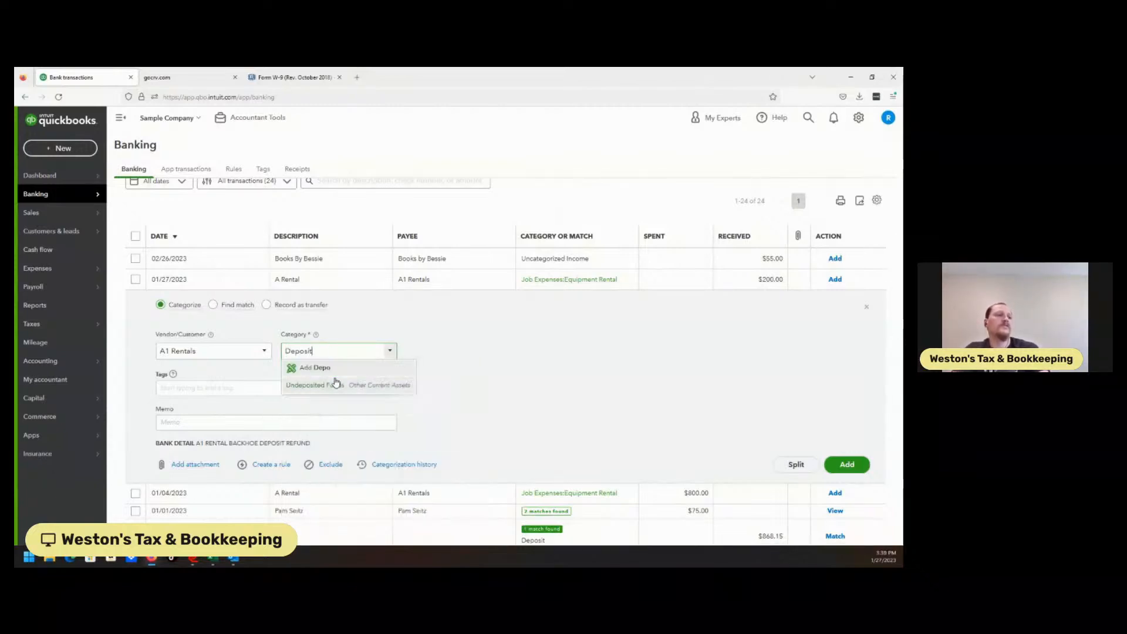
pyautogui.write(' Refund')
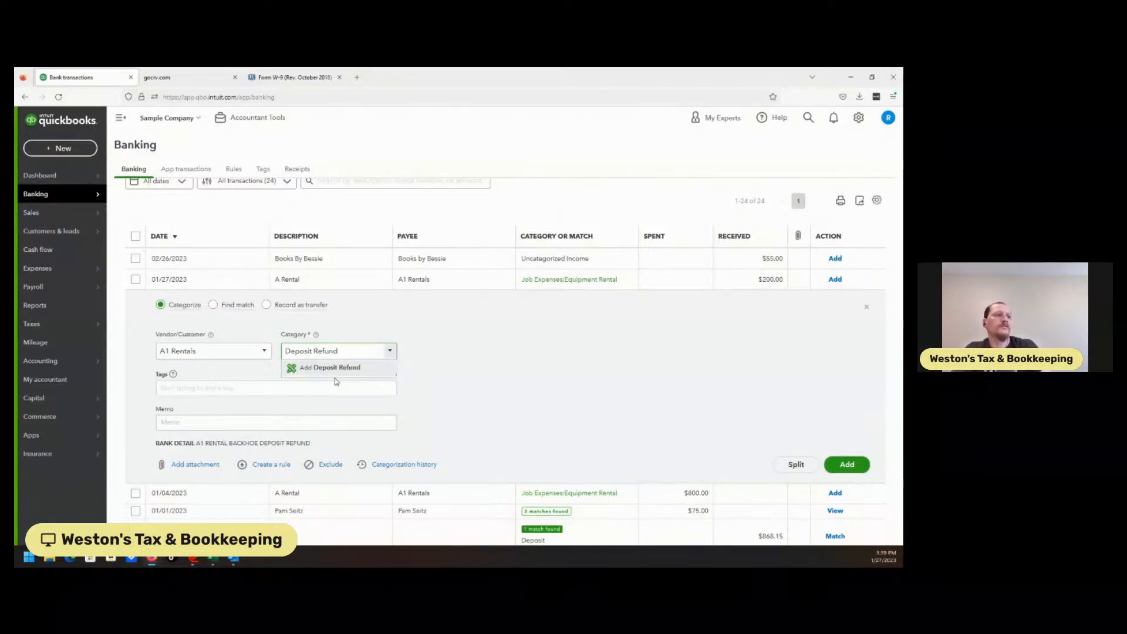
pyautogui.click(343, 368)
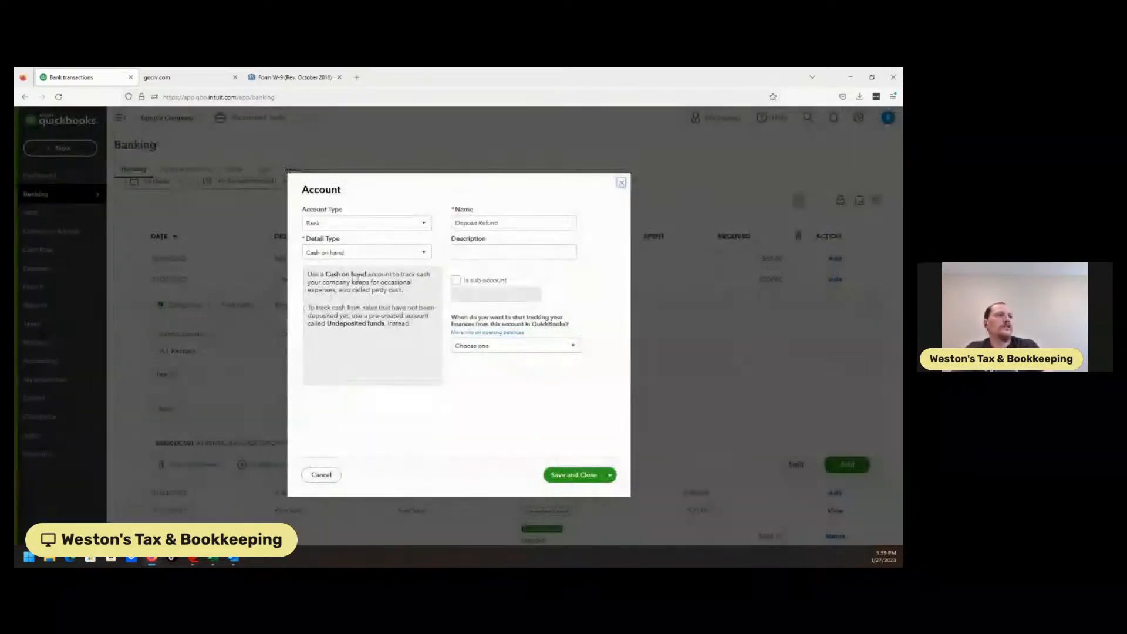
# Step: Set the new account's type to Expenses
pyautogui.click(426, 225)
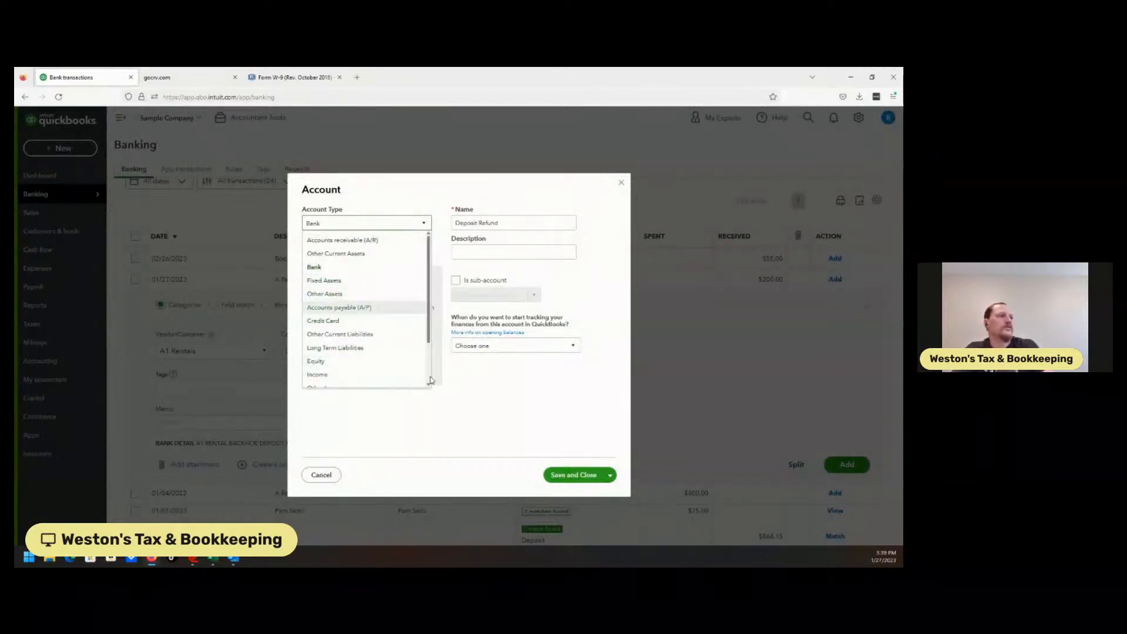
pyautogui.scroll(-3, 429, 383)
pyautogui.click(340, 364)
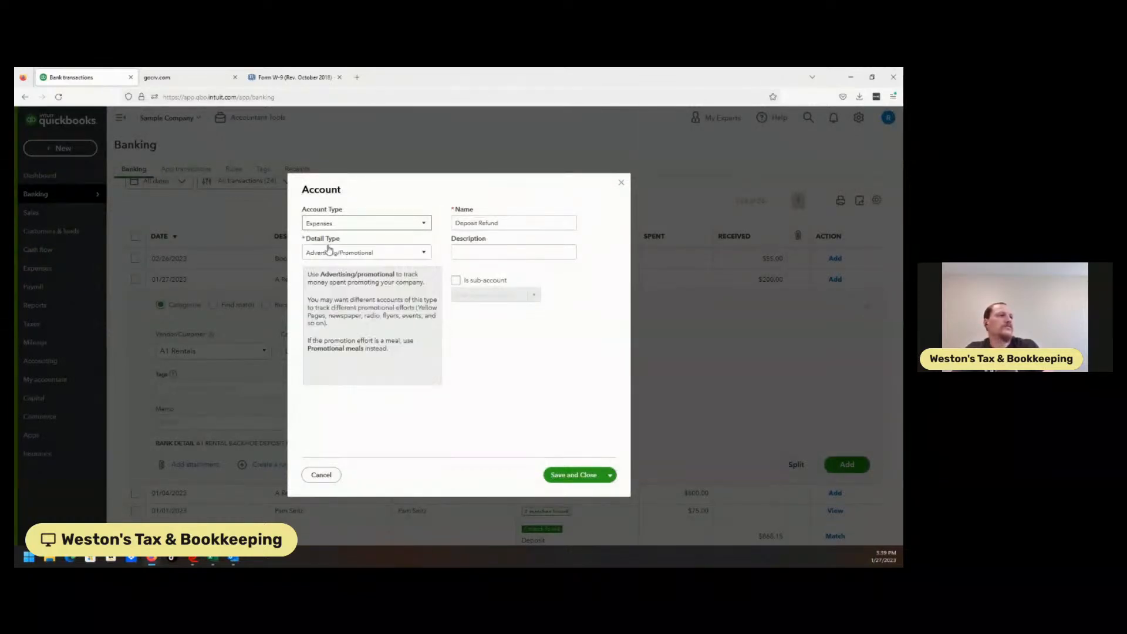
pyautogui.click(373, 255)
pyautogui.press('e')
pyautogui.press('q')
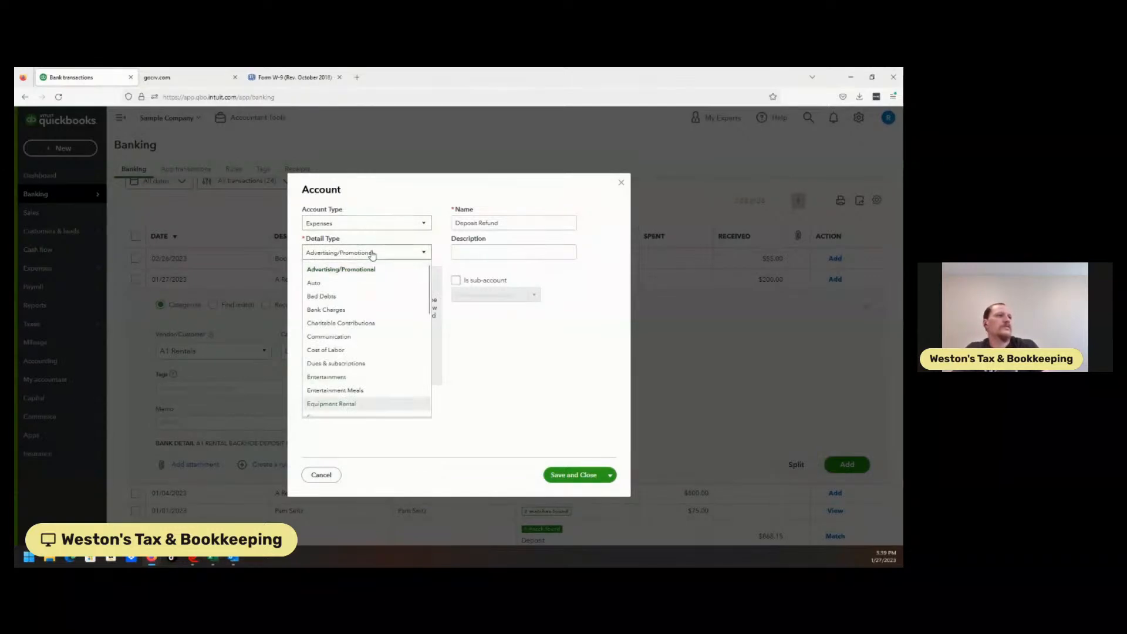
pyautogui.click(383, 256)
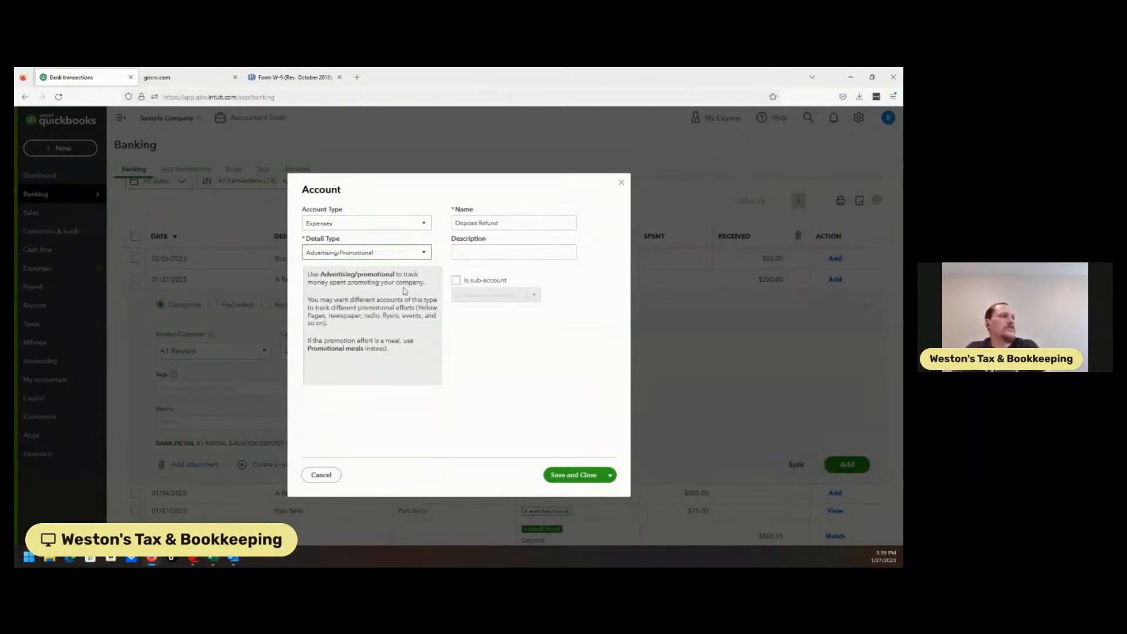
pyautogui.click(419, 255)
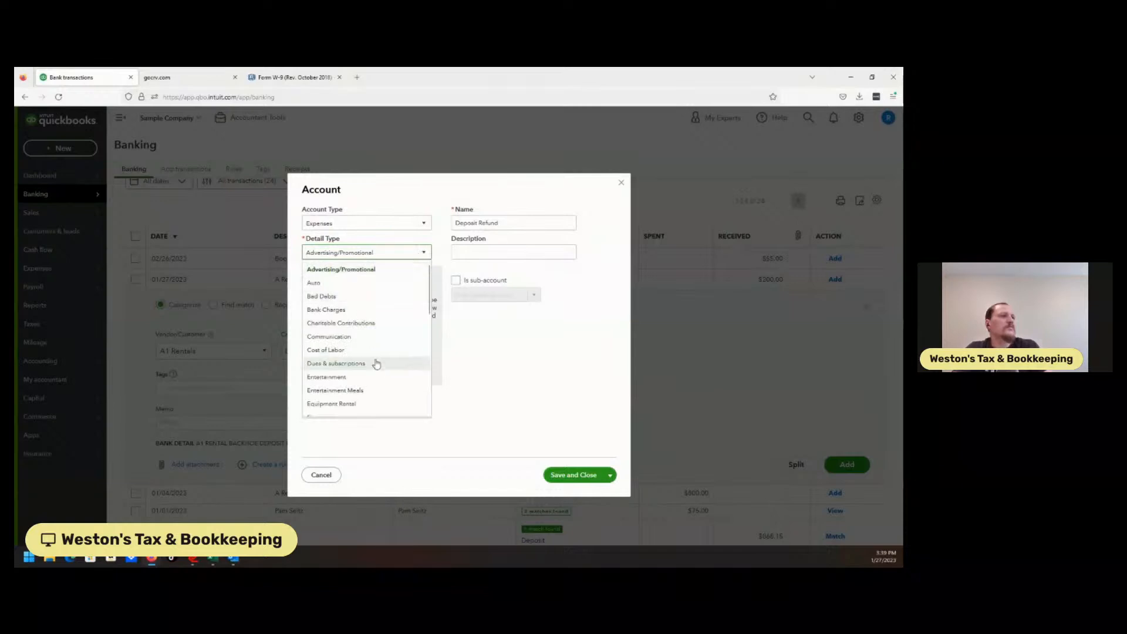
# Step: Make Deposit Refund a sub-account of Job Expenses:Equipment Rental
pyautogui.click(455, 280)
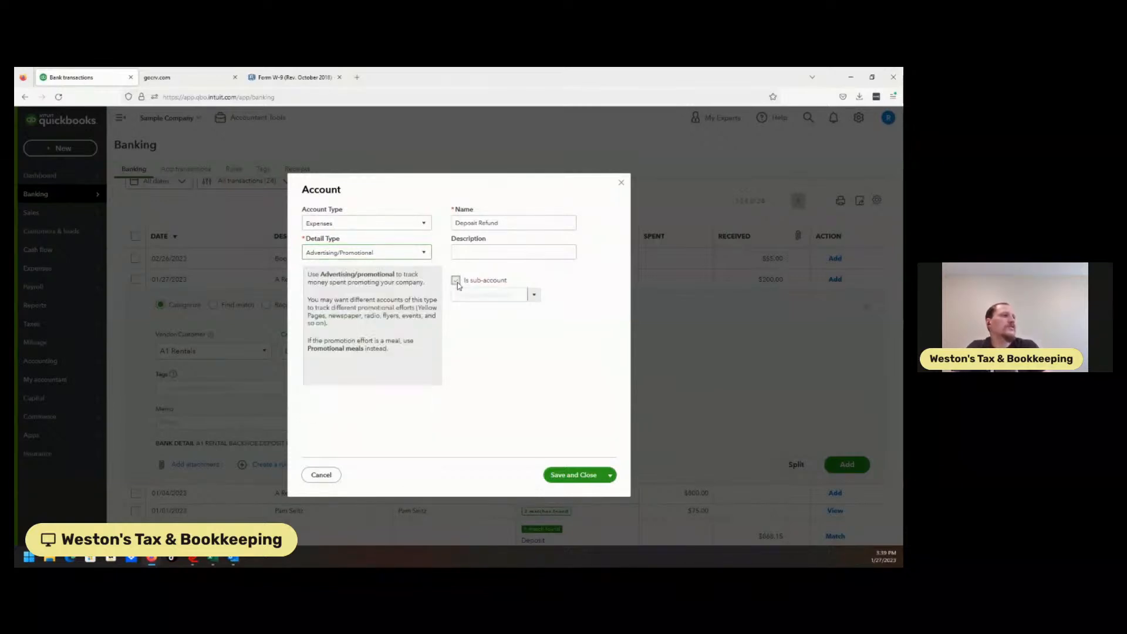
pyautogui.click(494, 297)
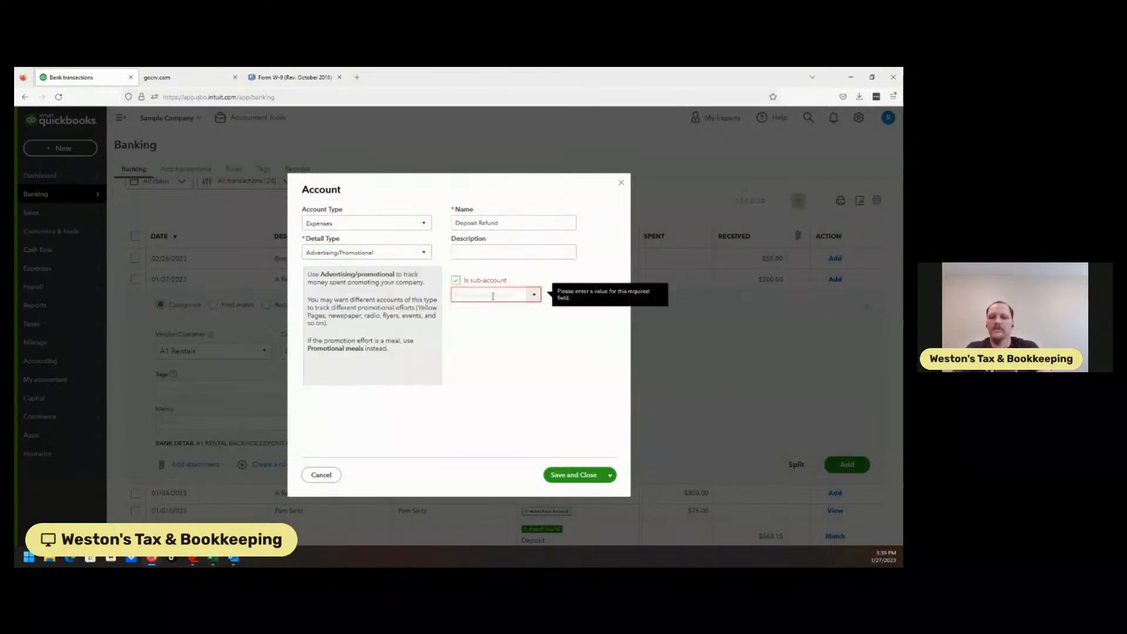
pyautogui.write('w')
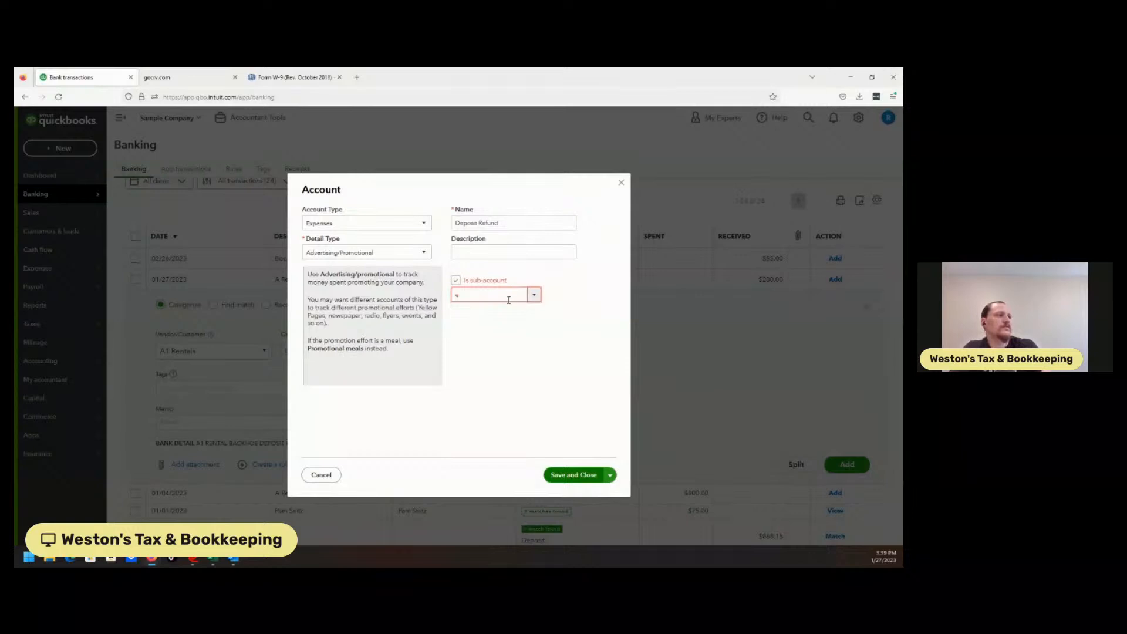
pyautogui.doubleClick(506, 300)
pyautogui.write('q')
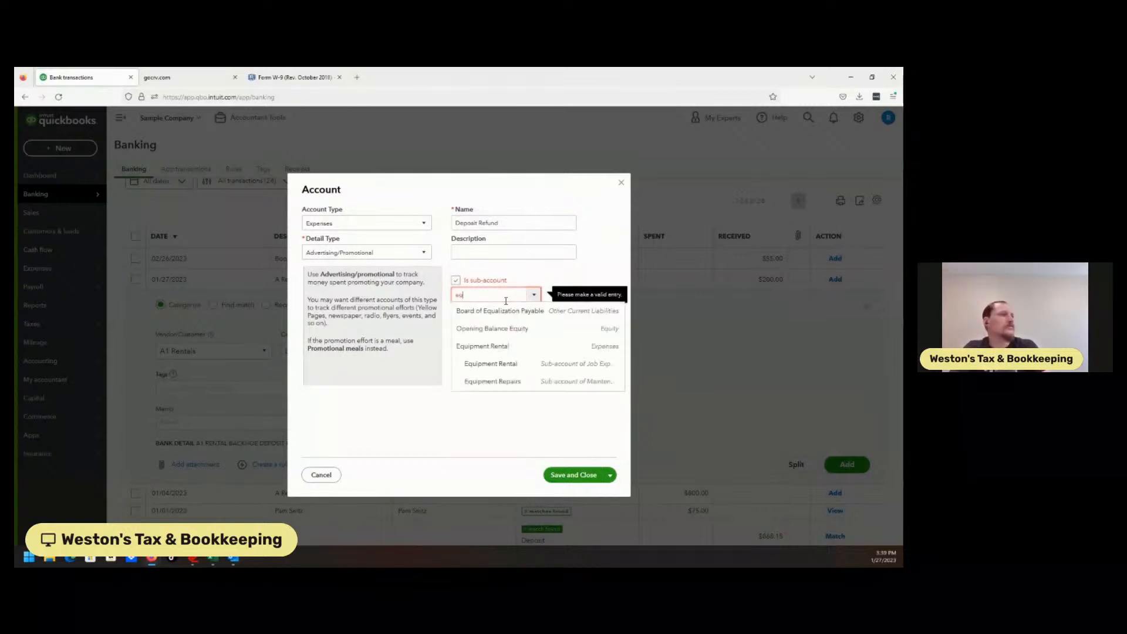
pyautogui.click(509, 364)
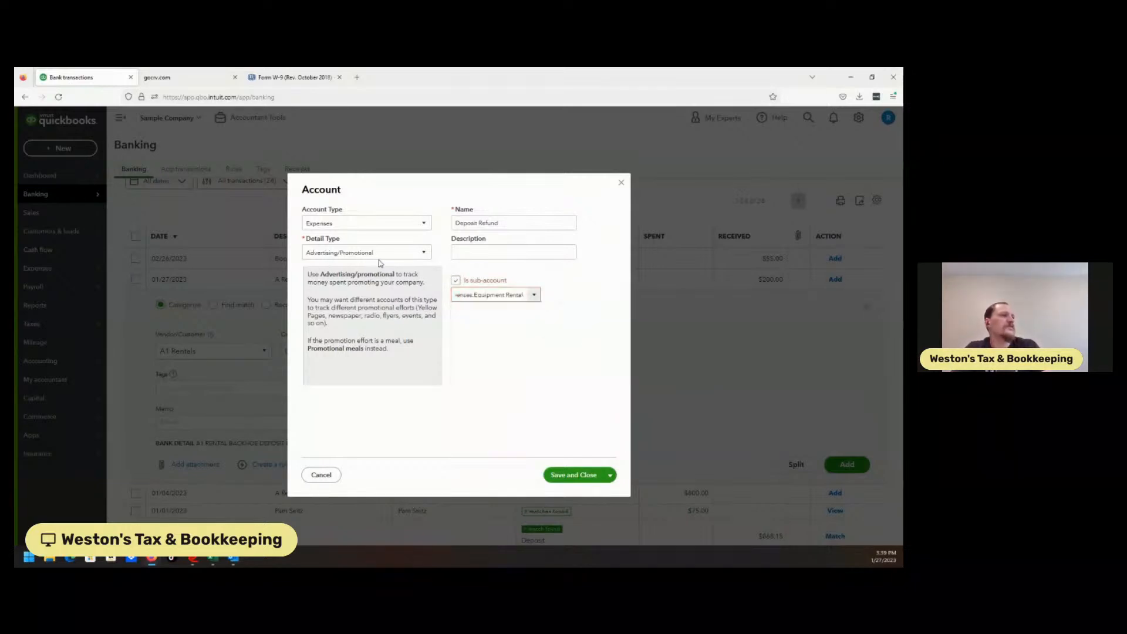
# Step: Set the detail type to Equipment Rental, save the account, and add the $200.00 deposit refund
pyautogui.click(403, 254)
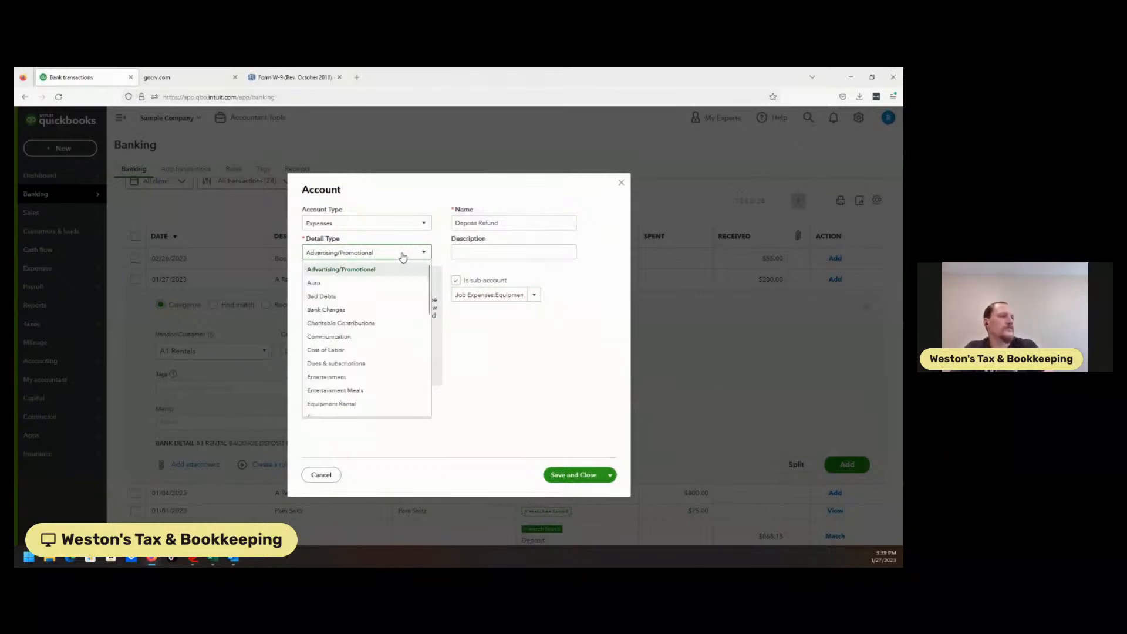
pyautogui.scroll(-2, 432, 293)
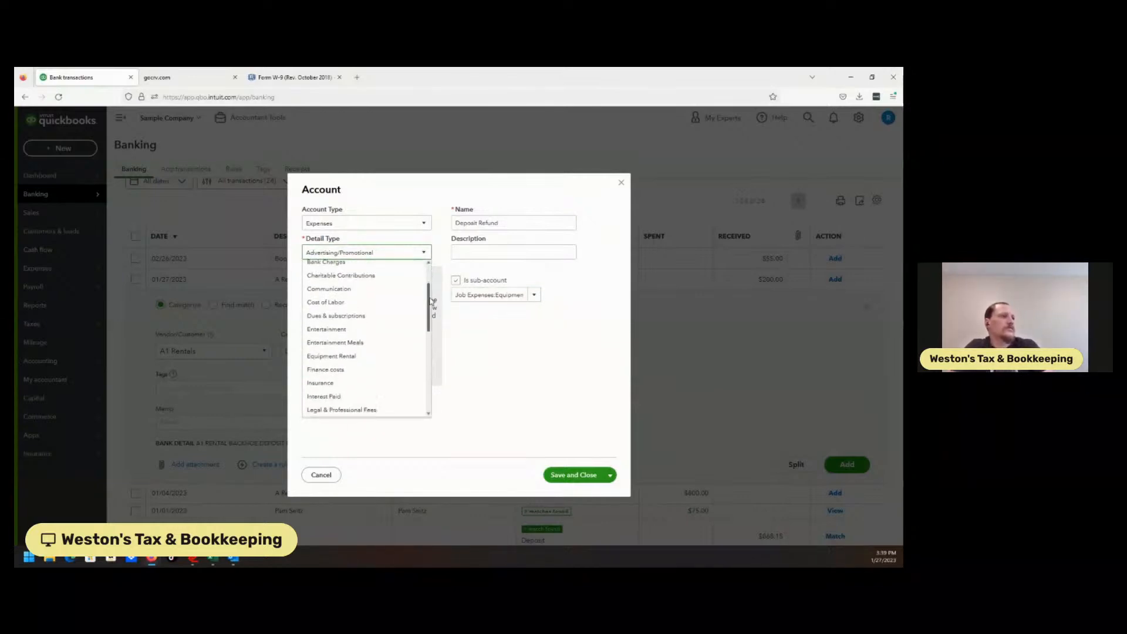
pyautogui.moveTo(432, 302)
pyautogui.mouseDown()
pyautogui.moveTo(431, 338)
pyautogui.moveTo(434, 302)
pyautogui.mouseUp()
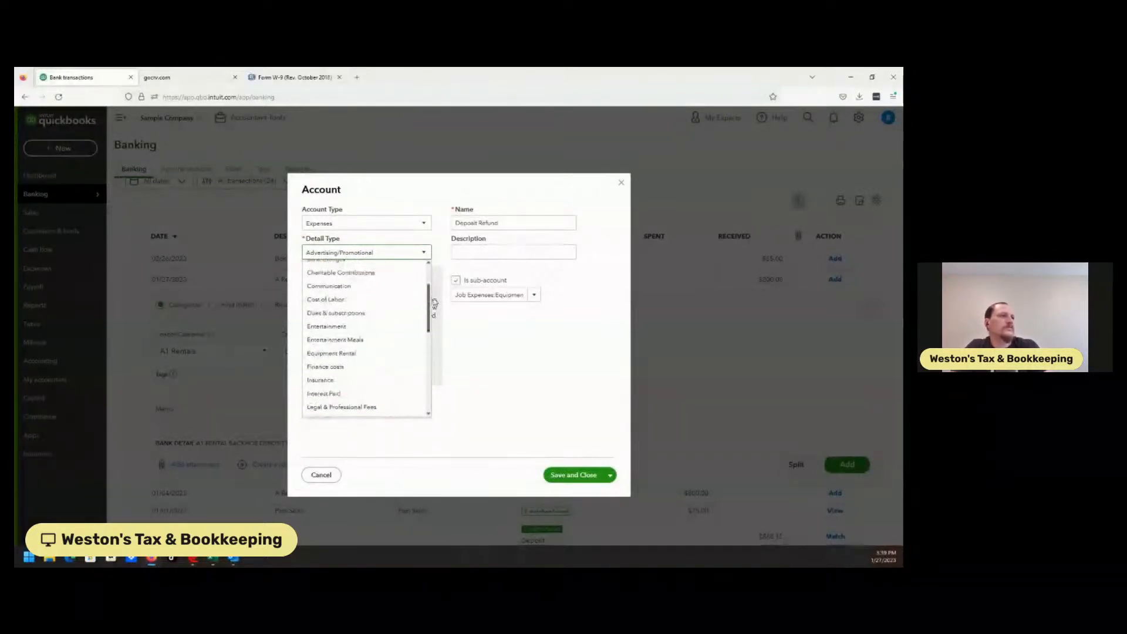
pyautogui.click(350, 354)
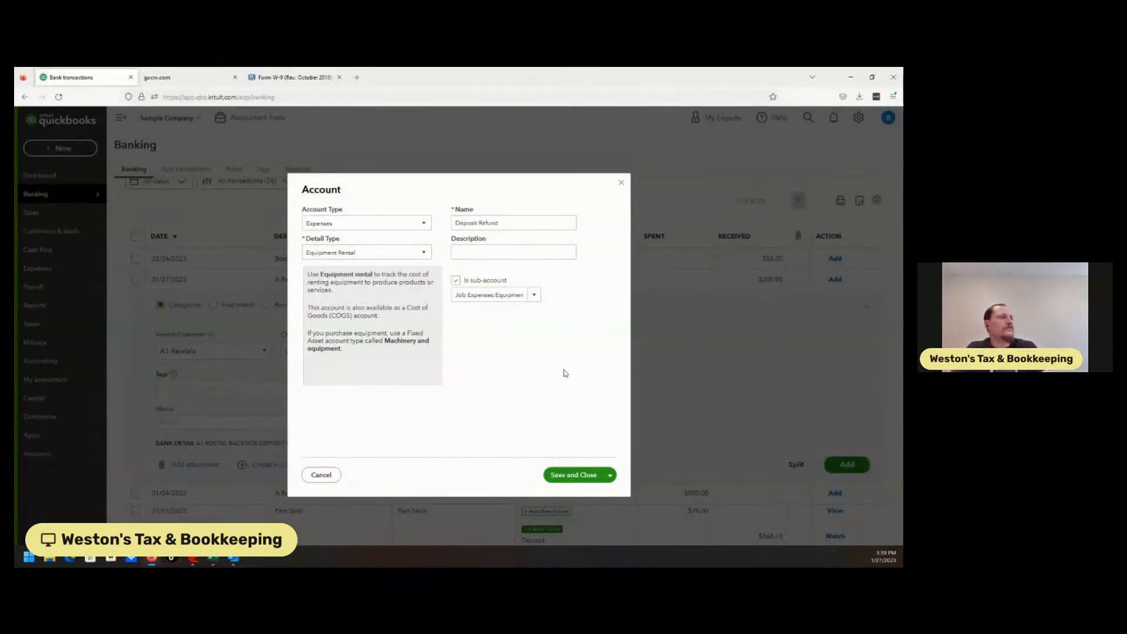
pyautogui.click(585, 474)
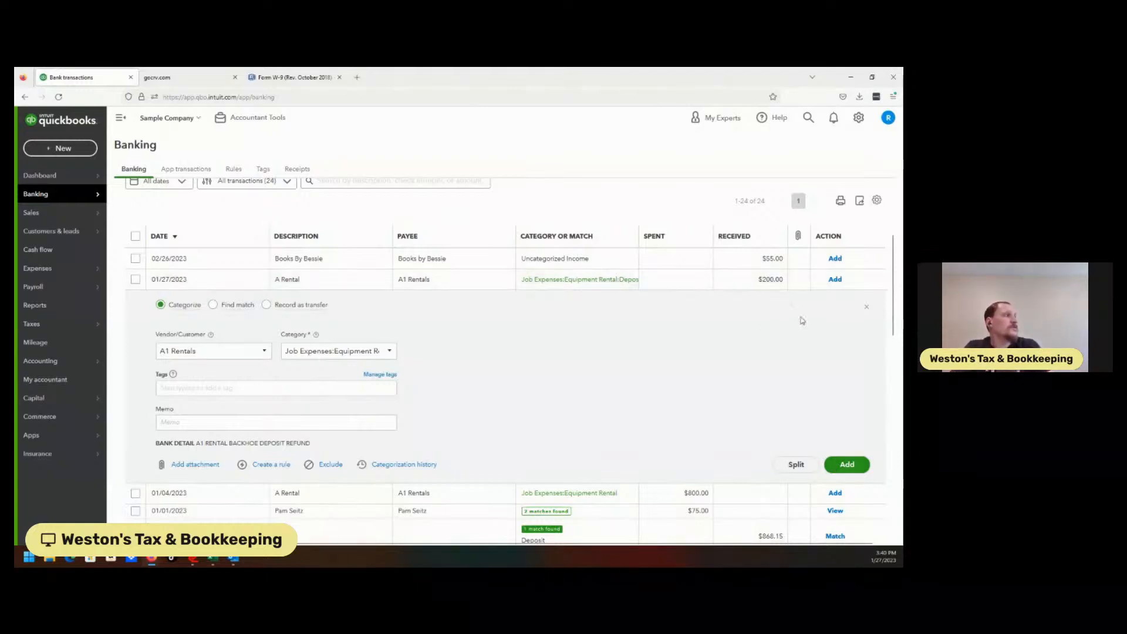
pyautogui.click(846, 463)
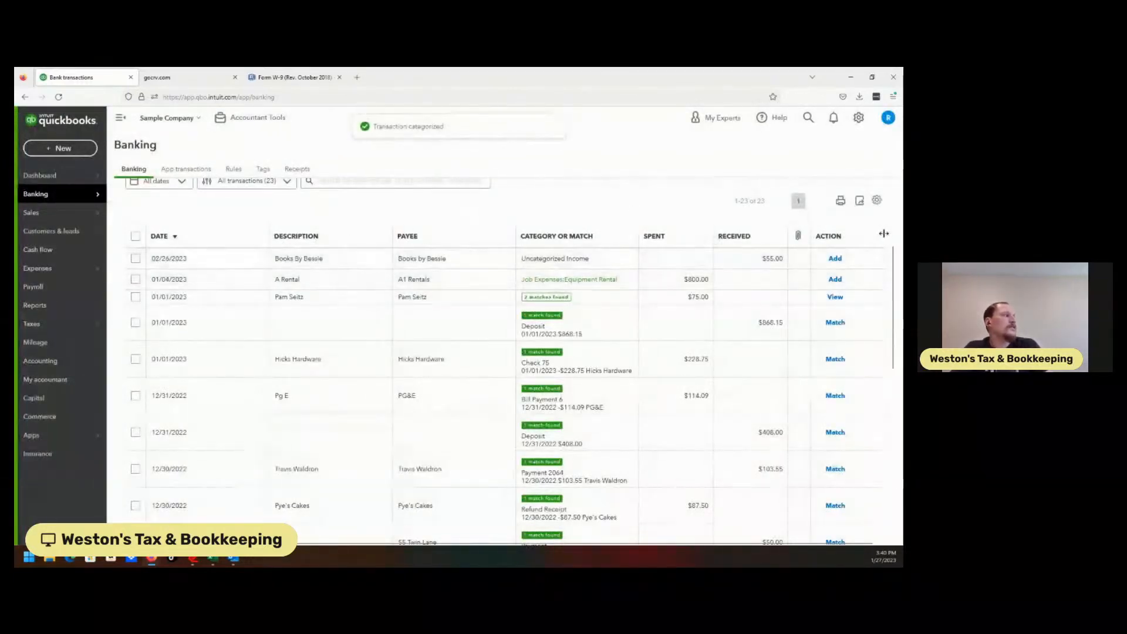
# Step: Undo the categorized $1,200.00 A Rental expense from the categorized transactions
pyautogui.scroll(3, 895, 217)
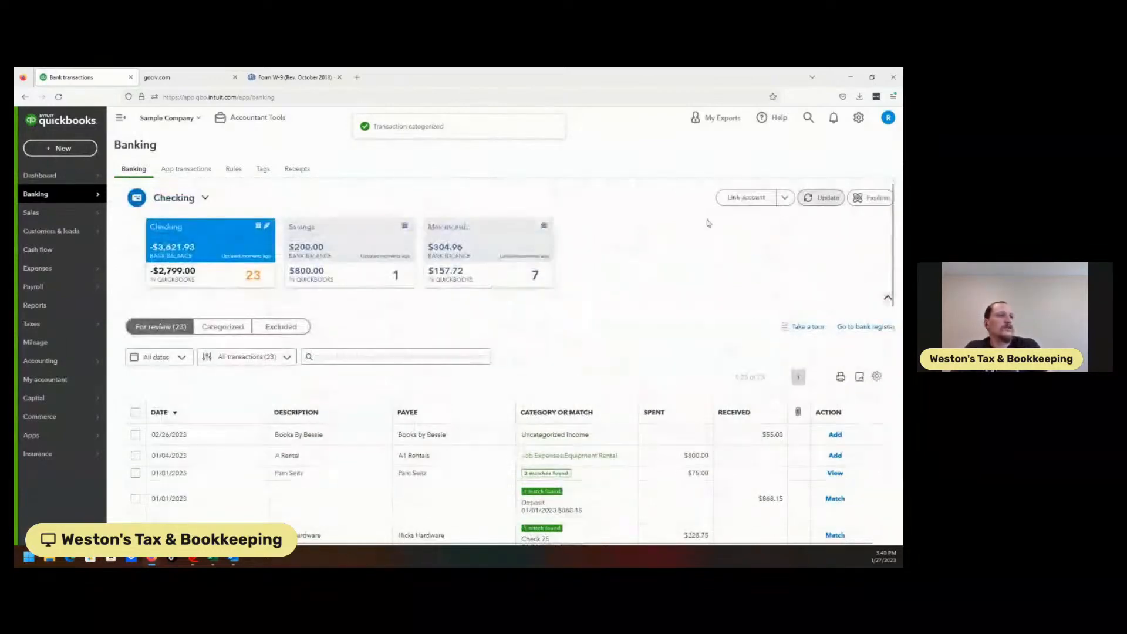
pyautogui.click(229, 327)
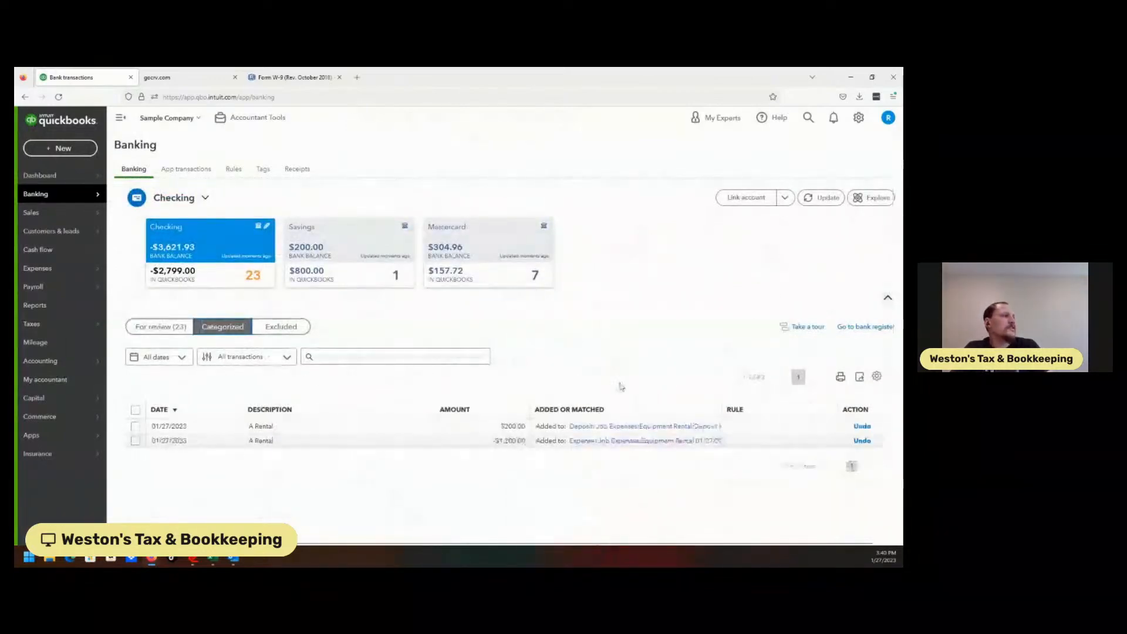
pyautogui.click(862, 441)
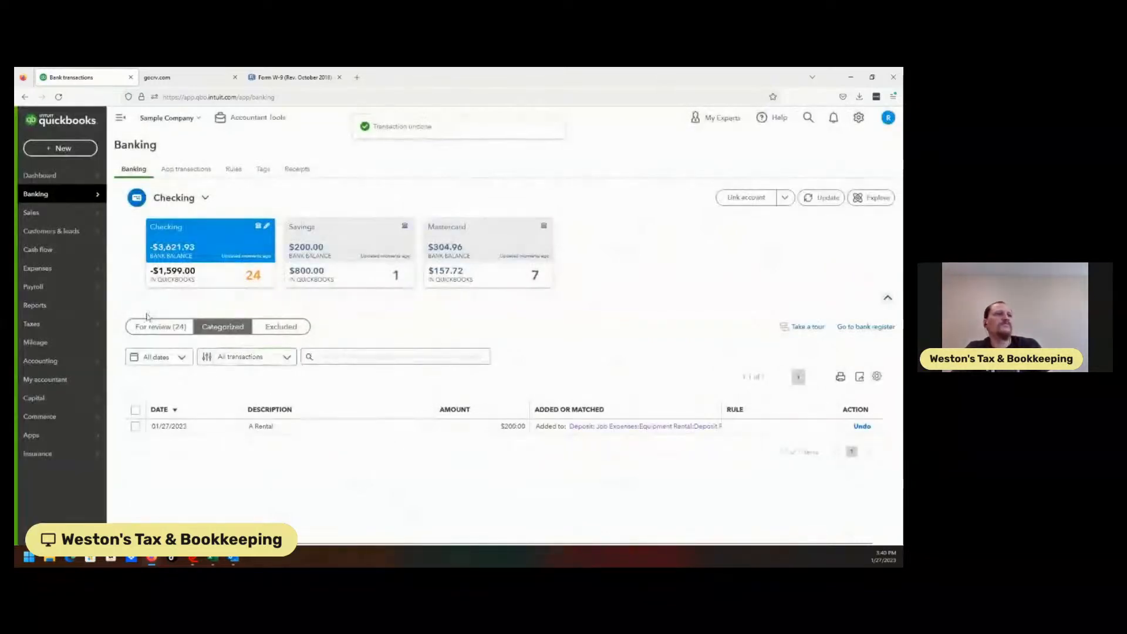
# Step: Open a split for the $1,200.00 A Rental expense waiting for review
pyautogui.click(156, 326)
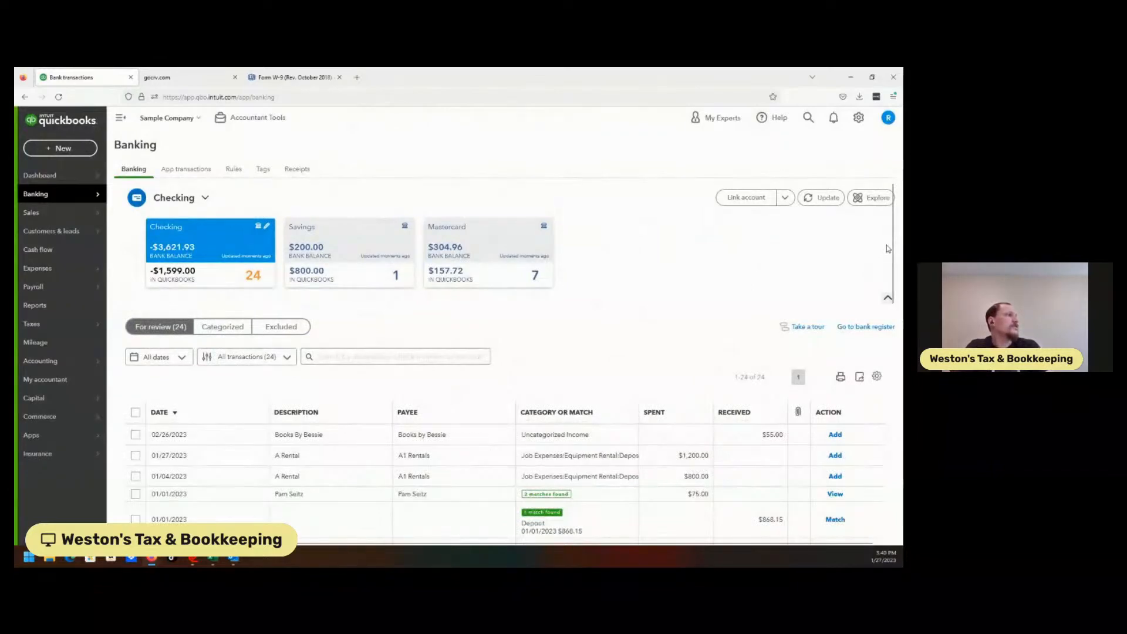
pyautogui.scroll(-3, 887, 249)
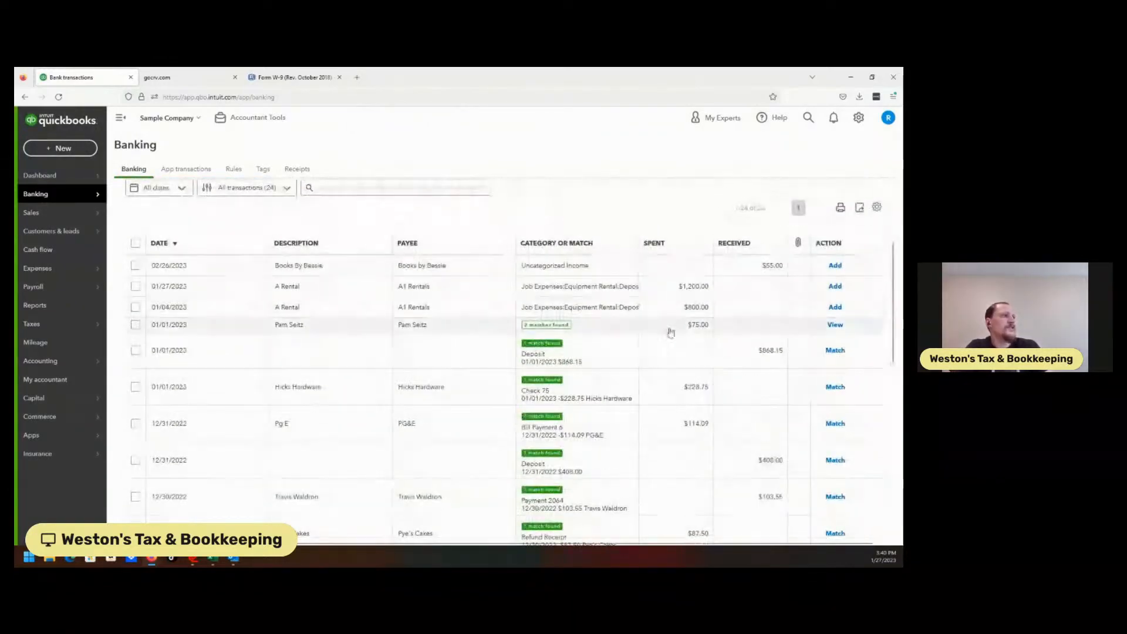
pyautogui.click(605, 288)
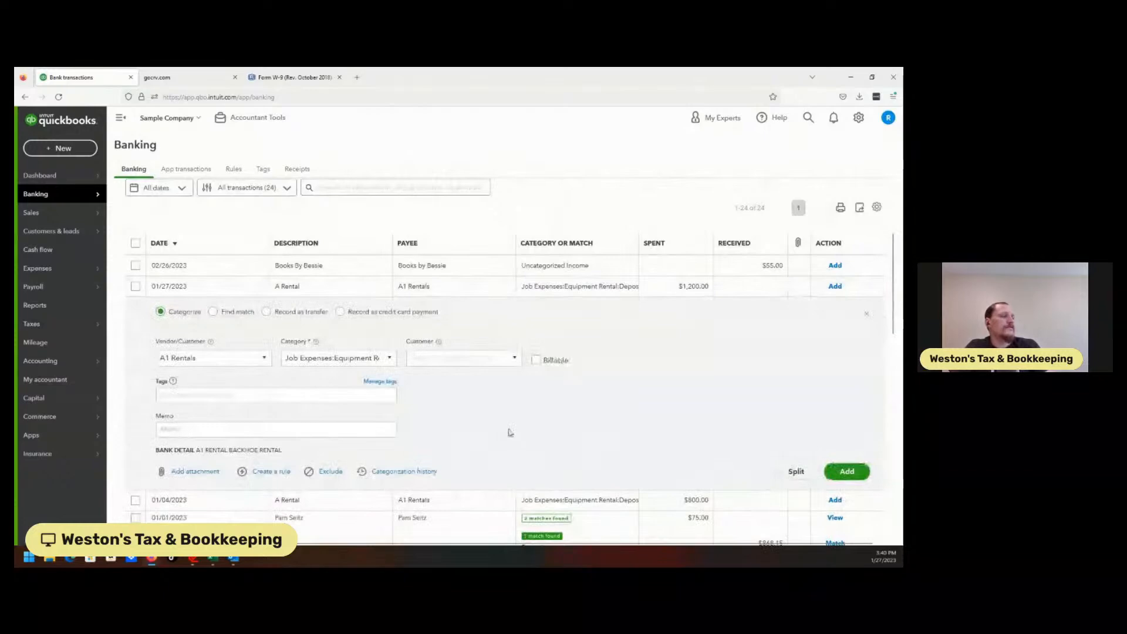
pyautogui.click(796, 471)
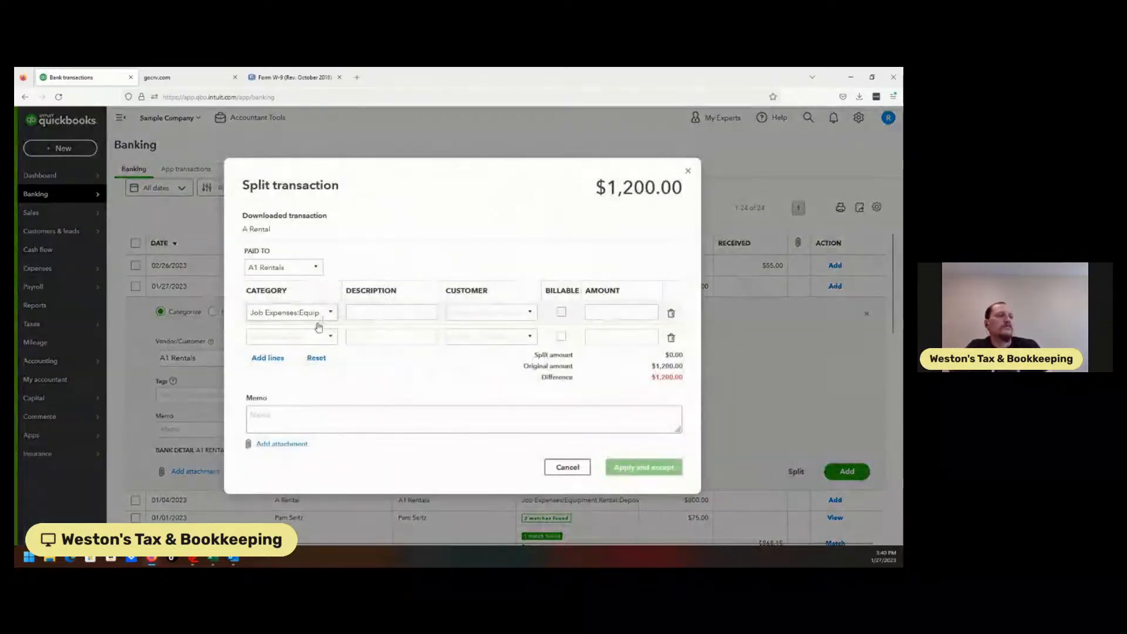
# Step: Set the first split line to 1,000.00 with the description Back hoe rental
pyautogui.click(323, 316)
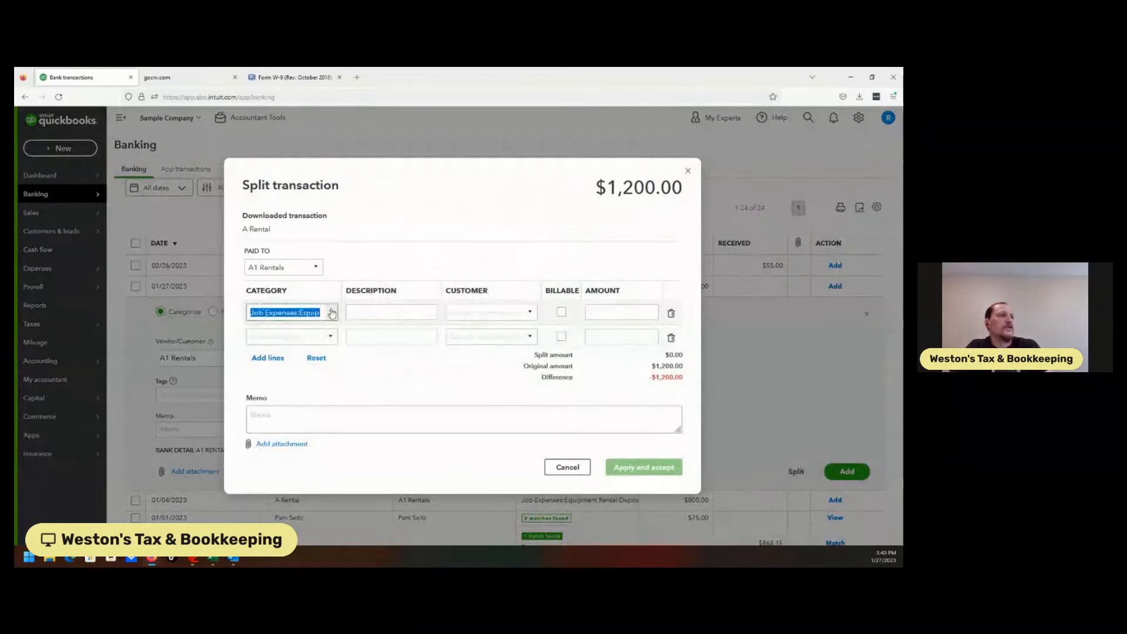
pyautogui.click(606, 306)
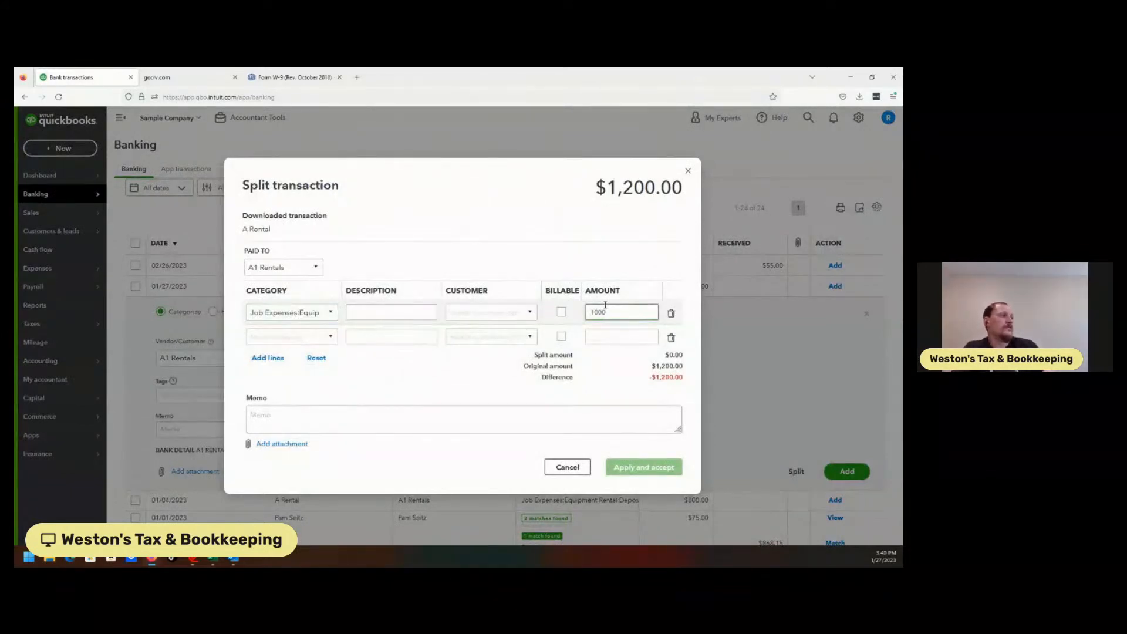
pyautogui.click(323, 336)
pyautogui.click(389, 313)
pyautogui.write('Back')
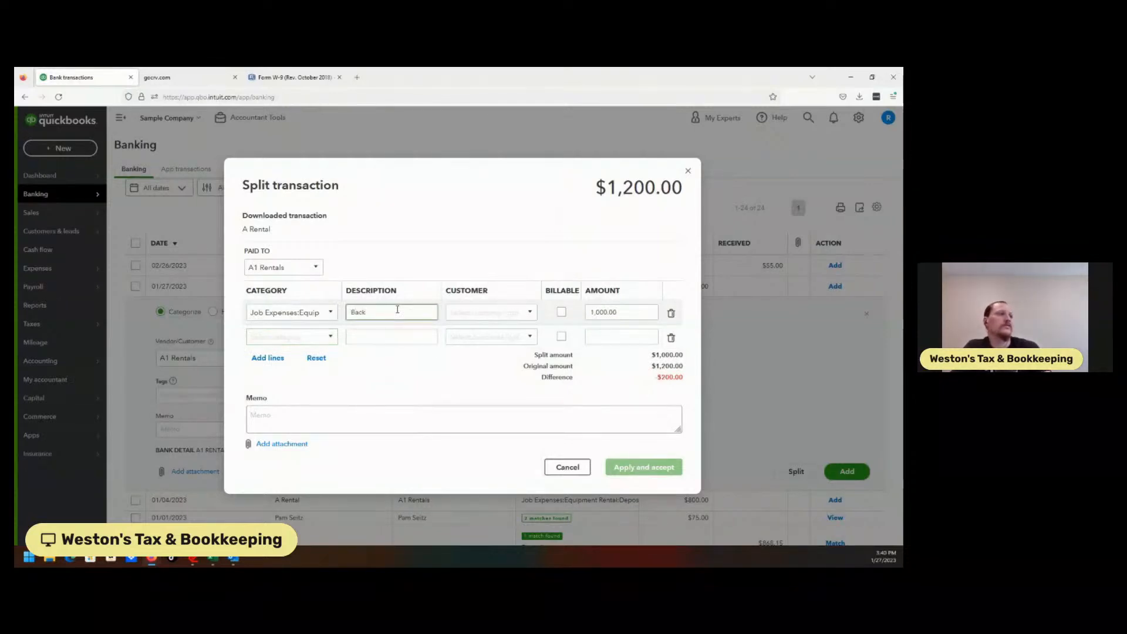
pyautogui.write(' d')
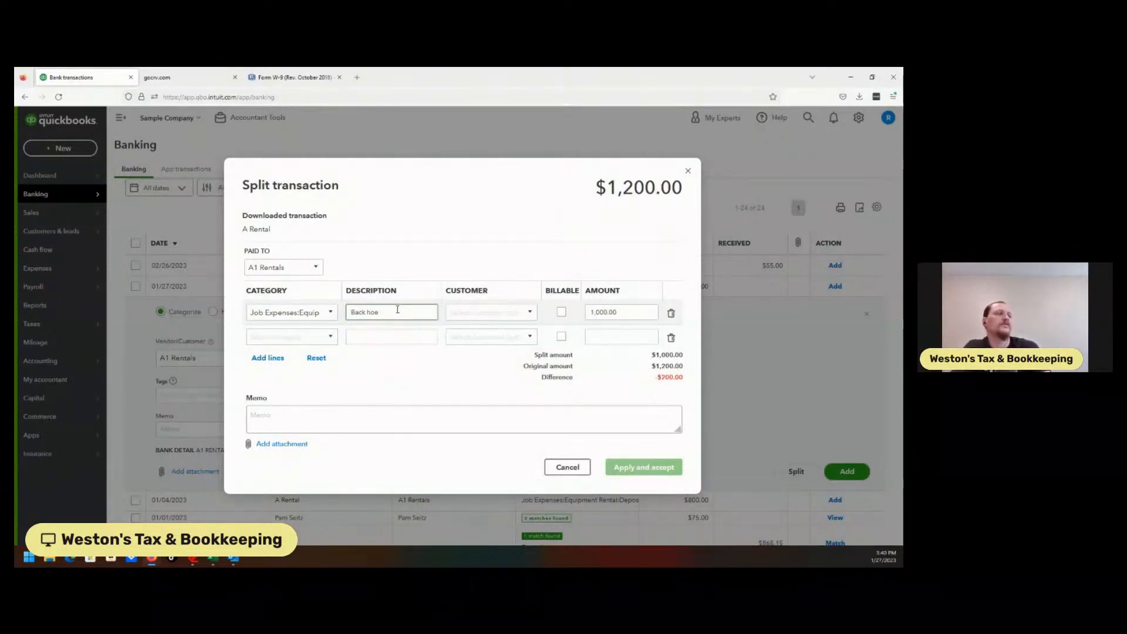
pyautogui.click(321, 336)
pyautogui.write('depos')
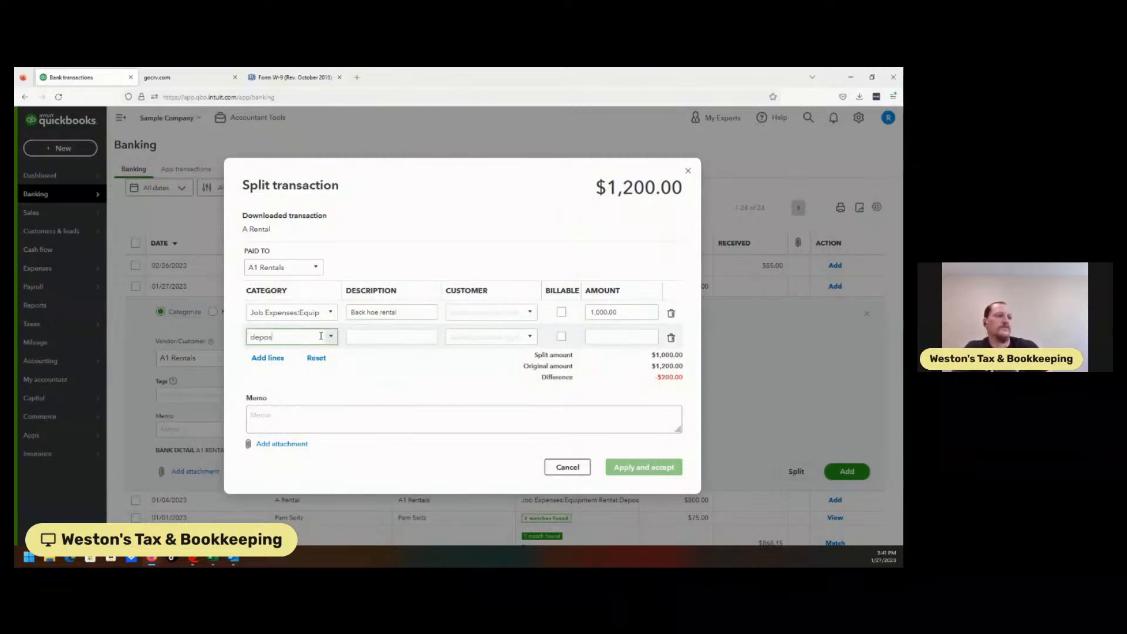
pyautogui.press('BackSpace')
pyautogui.press('BackSpace')
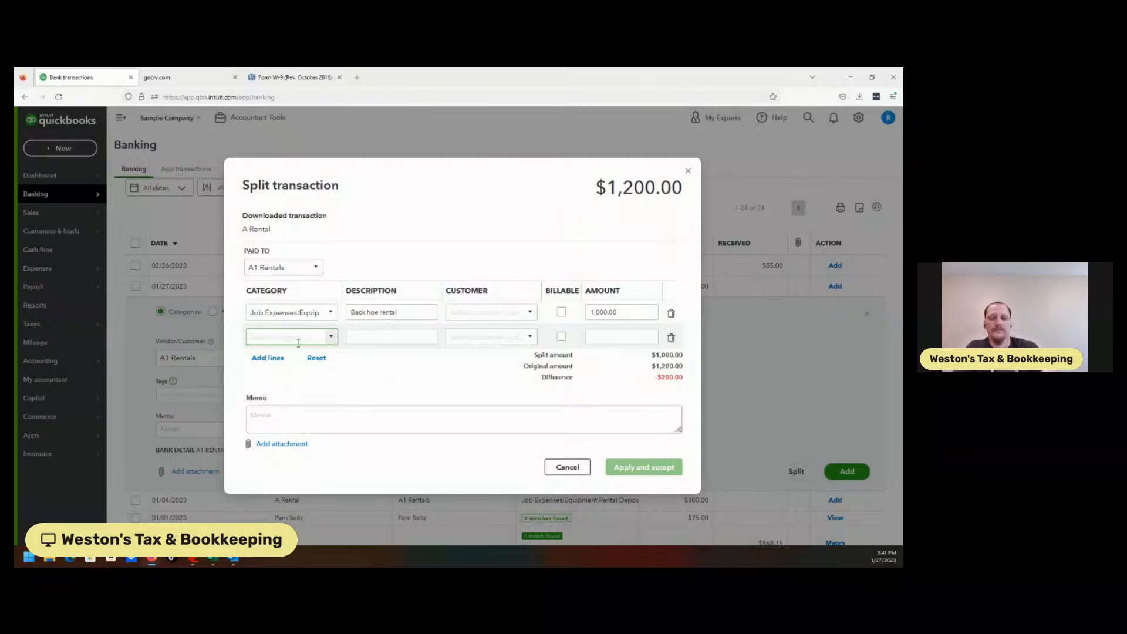
pyautogui.write('depo')
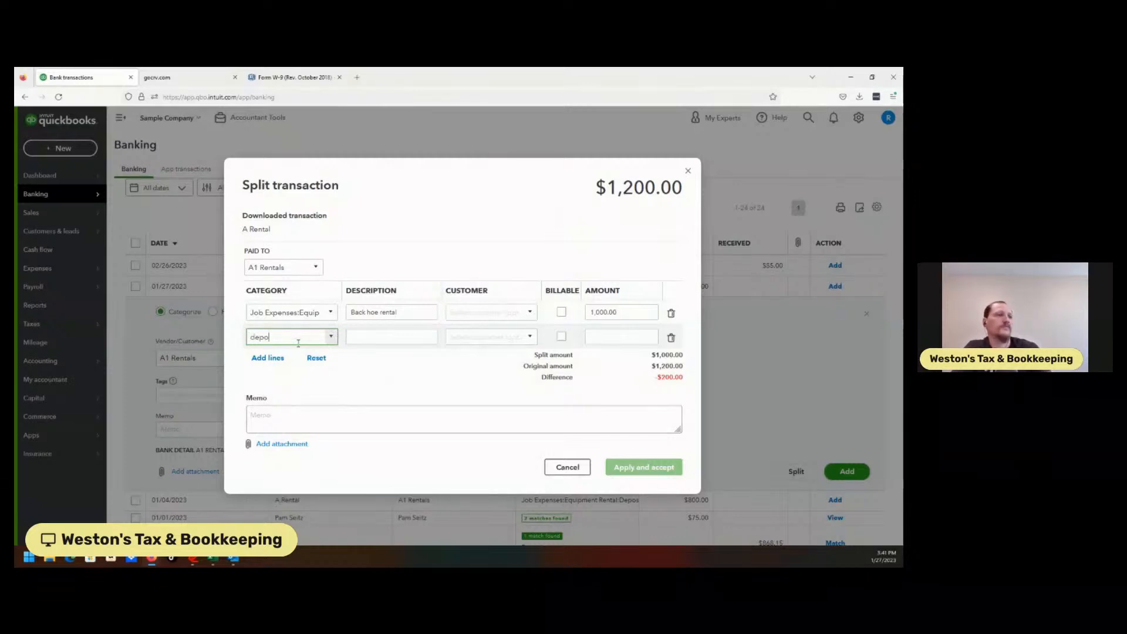
pyautogui.click(567, 467)
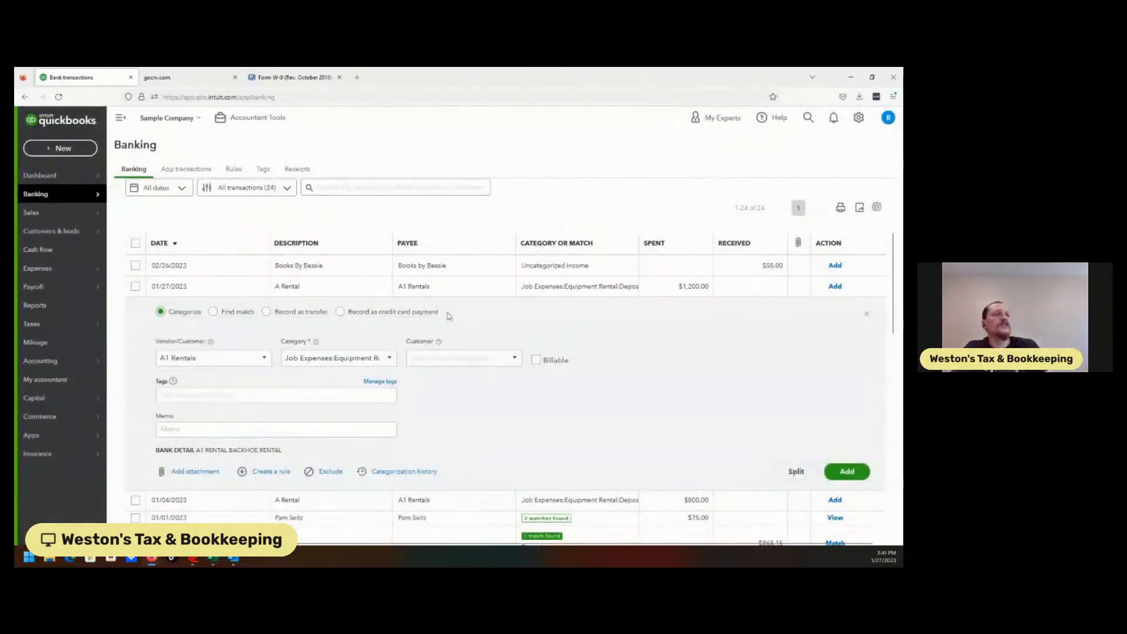
# Step: Reload the Banking page and reopen the split for the $1,200.00 A Rental expense
pyautogui.click(58, 97)
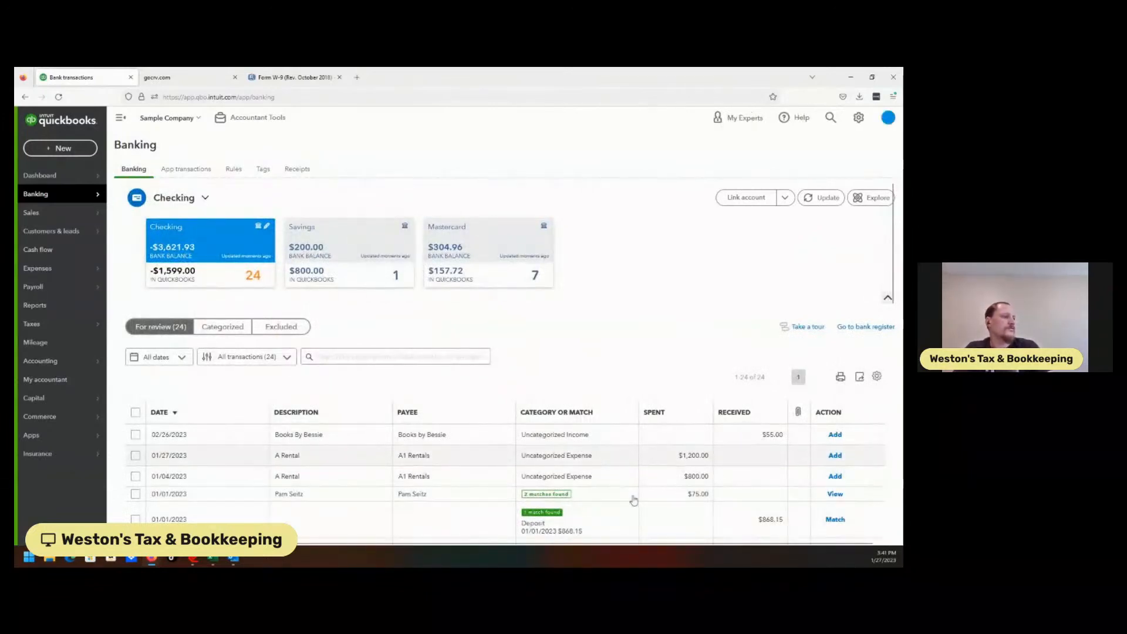
pyautogui.click(734, 460)
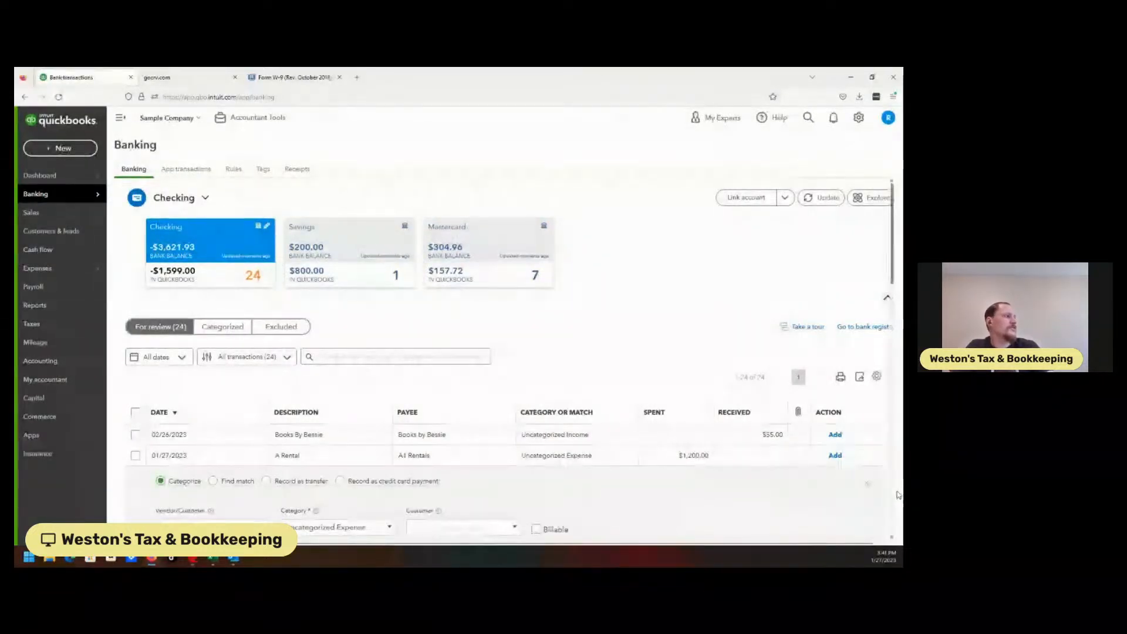
pyautogui.scroll(-2, 897, 310)
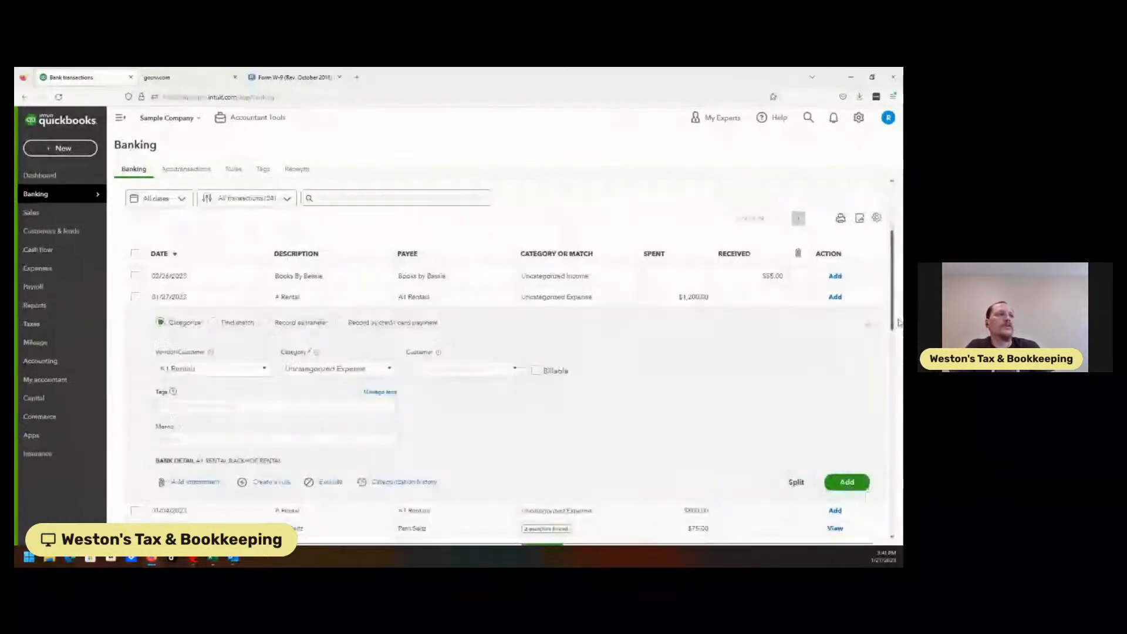
pyautogui.scroll(-2, 897, 310)
pyautogui.click(796, 385)
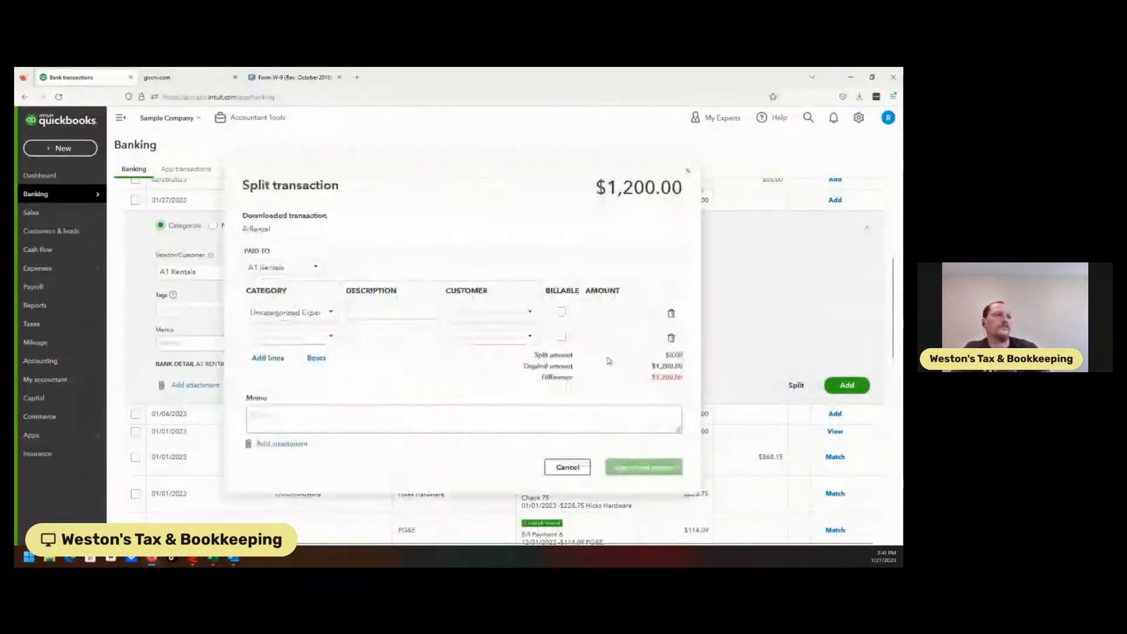
# Step: Set the first split line's category to Job Expenses:Equipment Rental
pyautogui.click(324, 344)
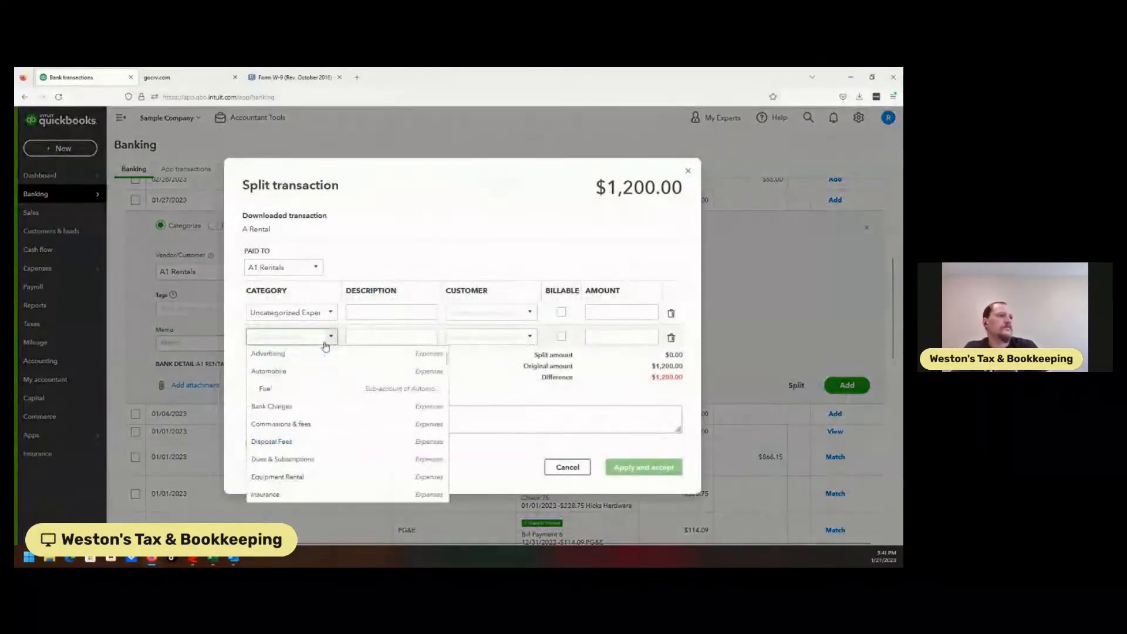
pyautogui.click(317, 313)
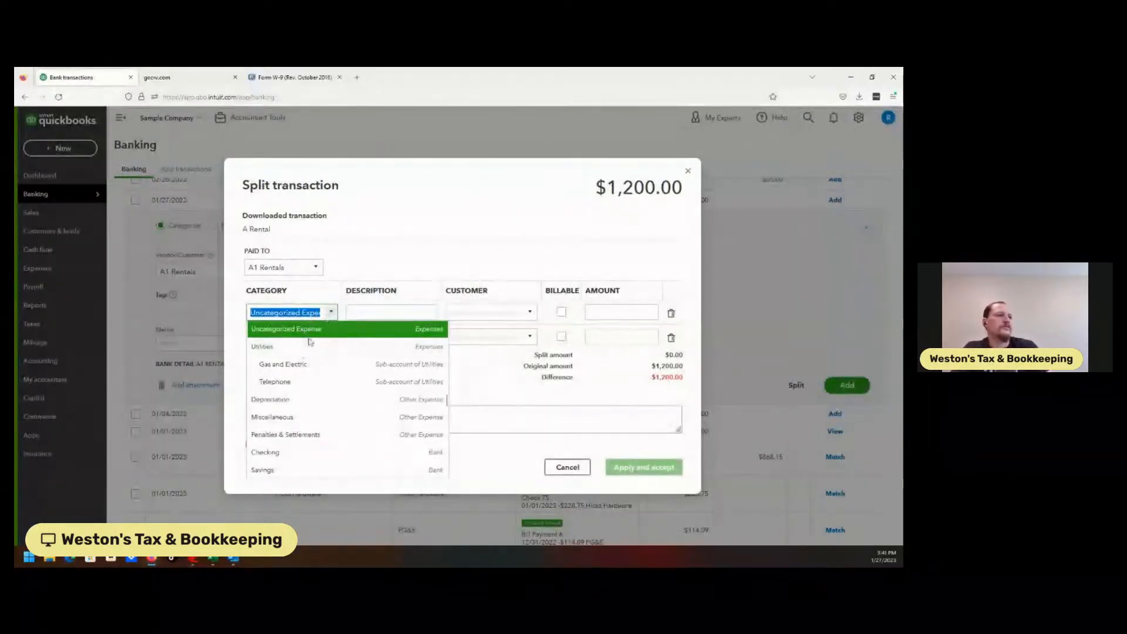
pyautogui.write('aqup')
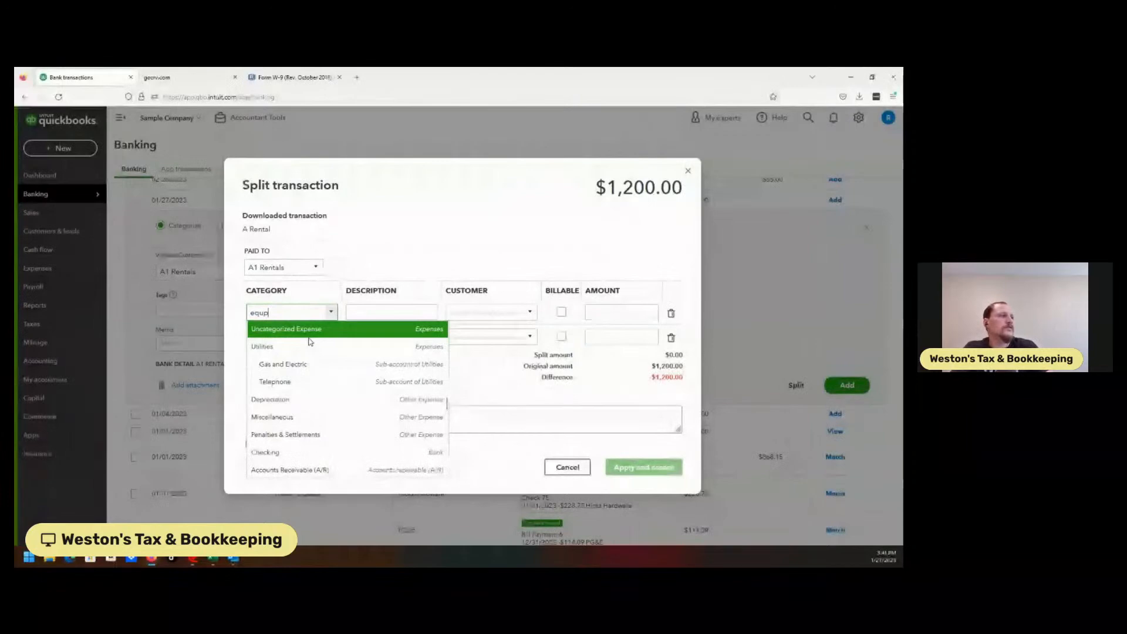
pyautogui.write('m')
pyautogui.press('BackSpace')
pyautogui.press('BackSpace')
pyautogui.click(302, 367)
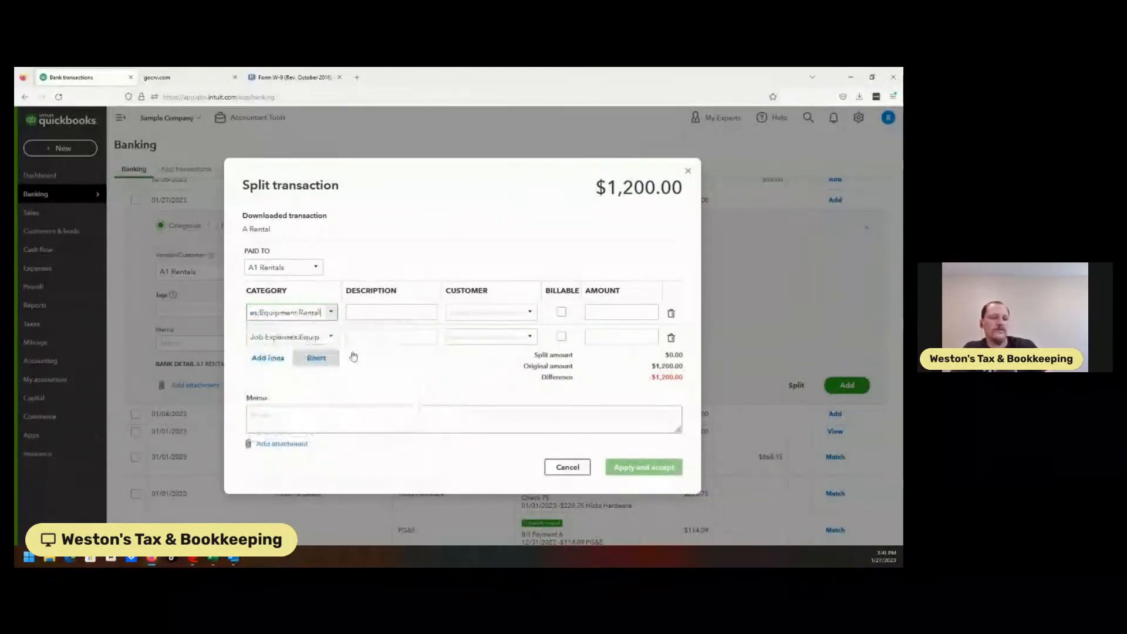
# Step: Set the split amounts to 1,000.00 on the first line and 200.00 on the second
pyautogui.click(602, 312)
pyautogui.write('1000')
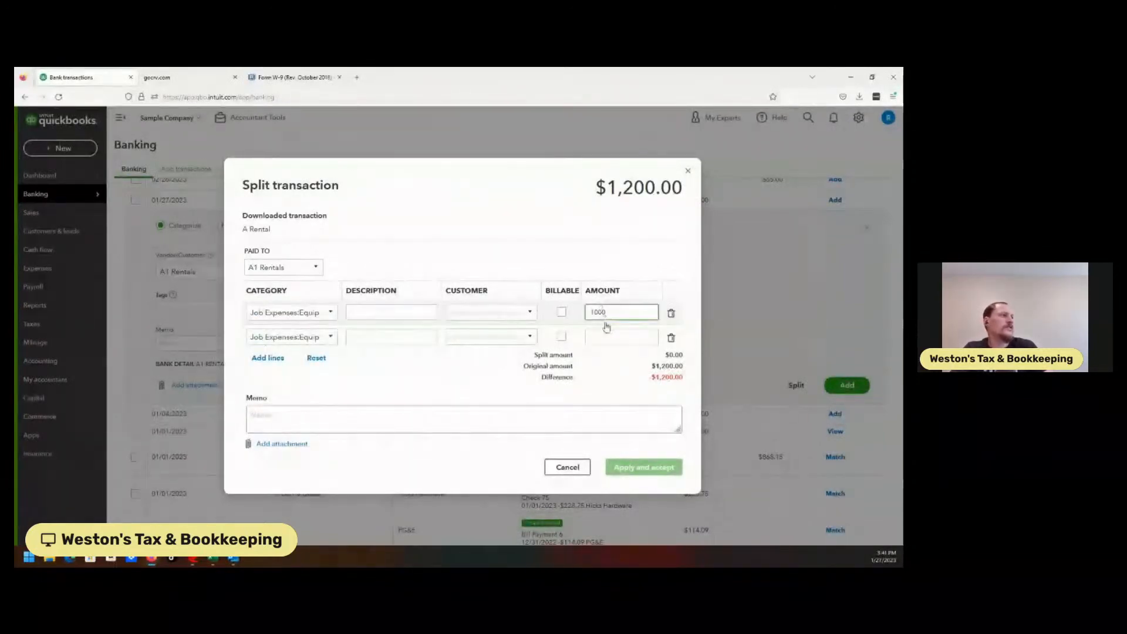
pyautogui.click(608, 334)
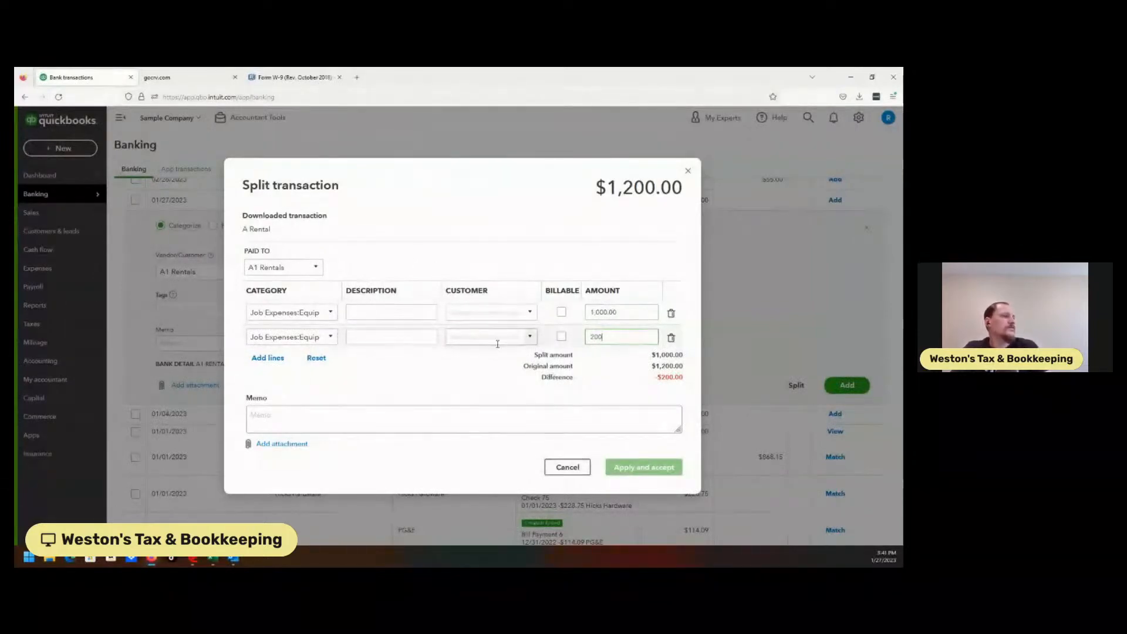
pyautogui.press('Tab')
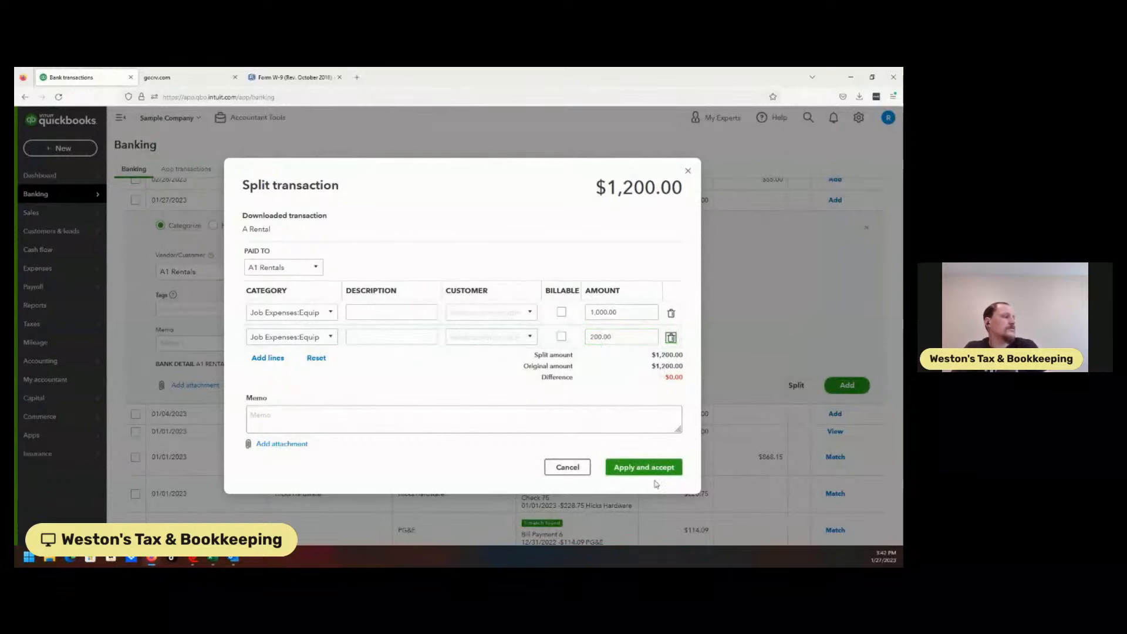
# Step: Describe the split lines as backhoe rental and backhoe deposit, then apply and accept the split
pyautogui.click(399, 310)
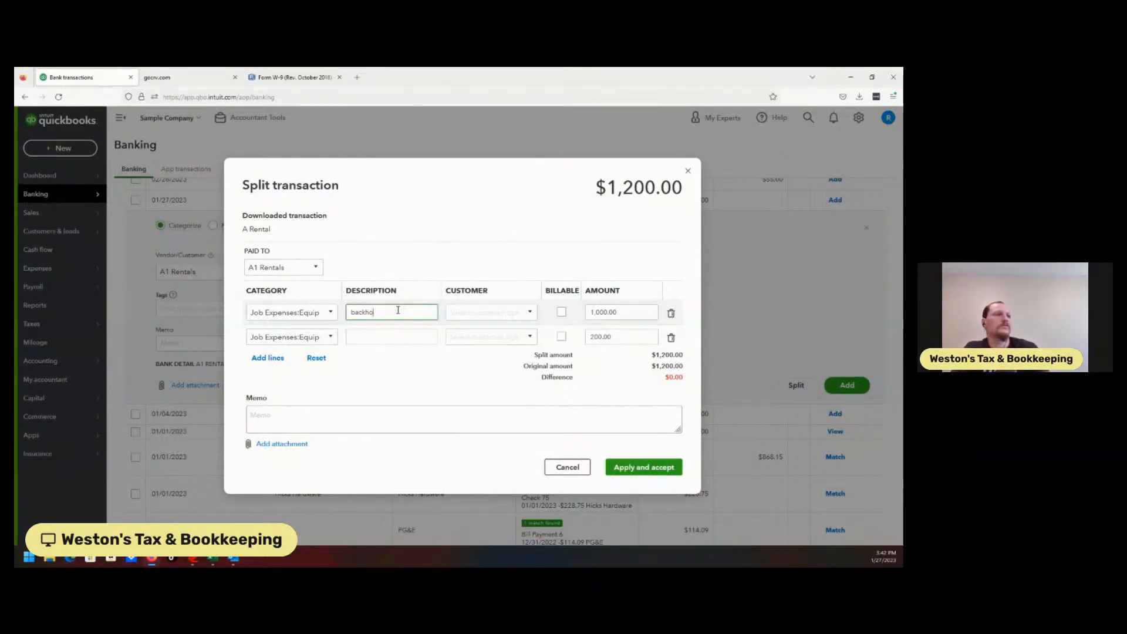
pyautogui.click(388, 340)
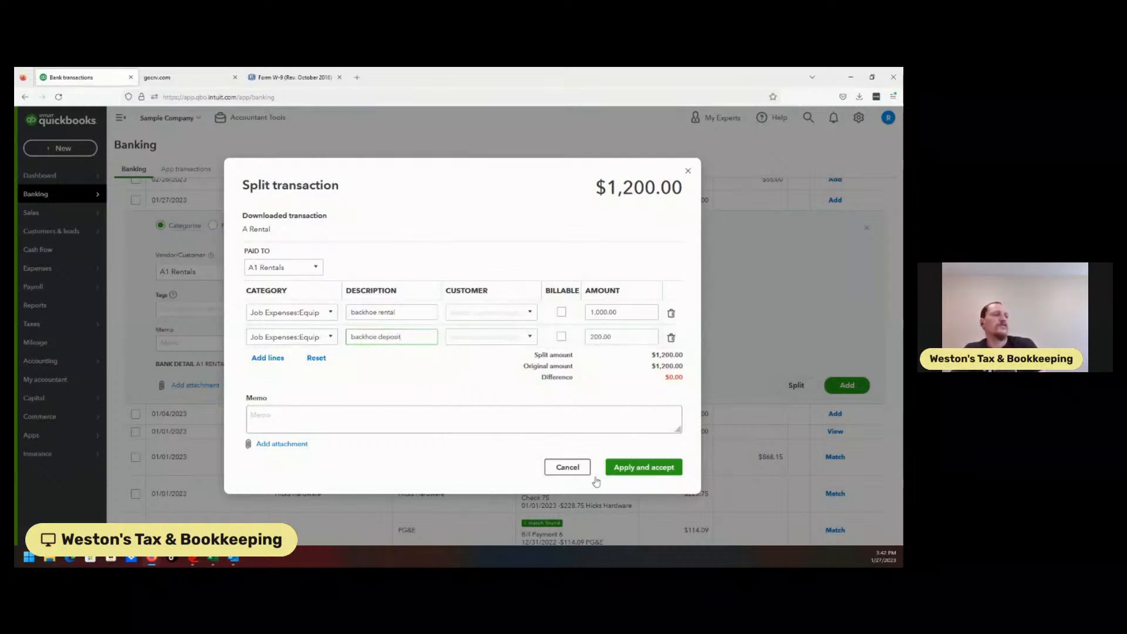
pyautogui.click(643, 466)
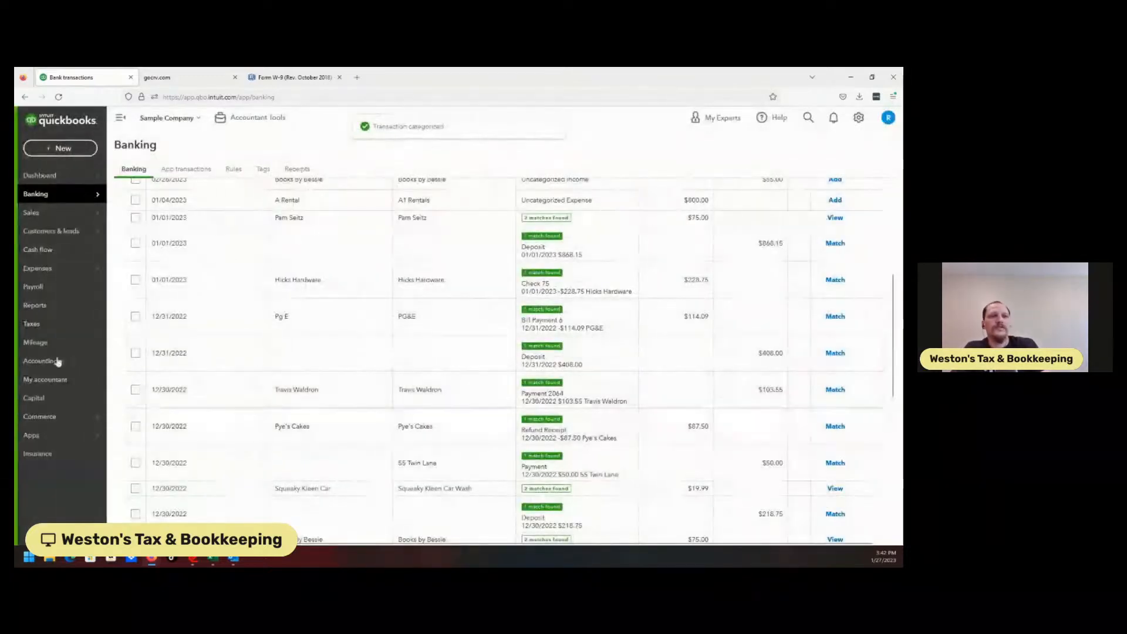
# Step: Run the Profit and Loss report for All Dates
pyautogui.click(54, 306)
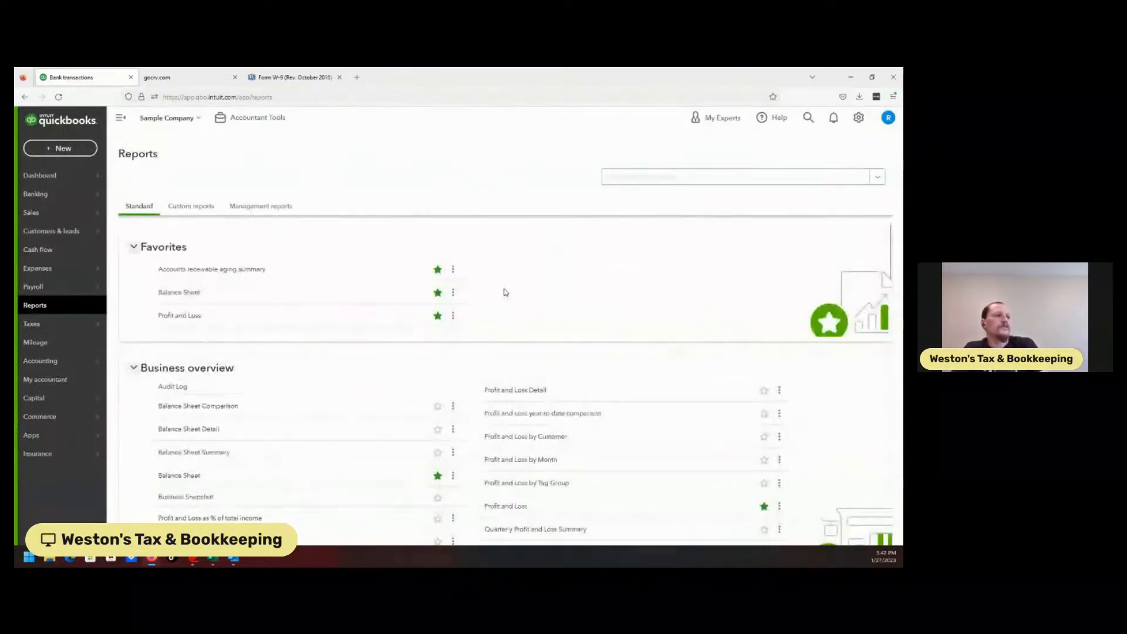
pyautogui.click(189, 316)
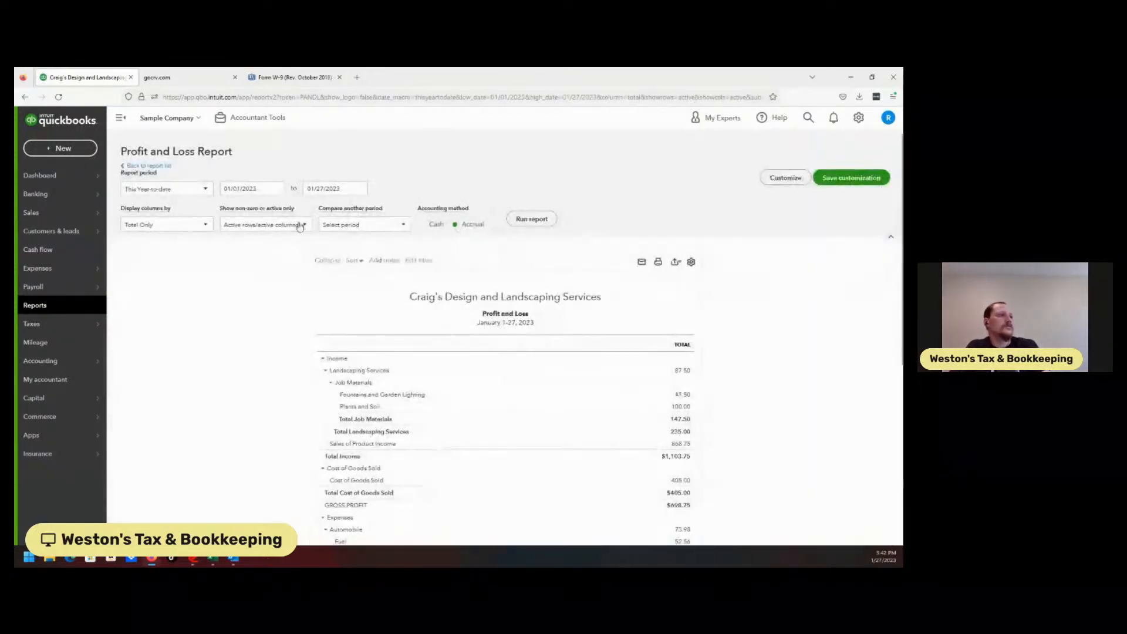
pyautogui.click(169, 188)
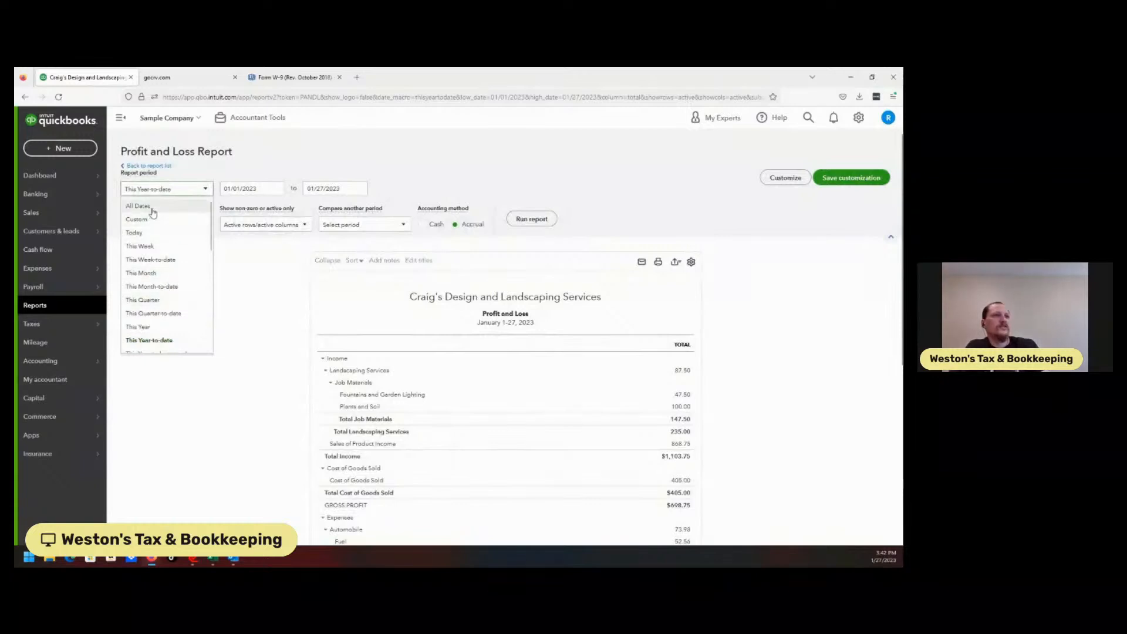
pyautogui.click(151, 206)
pyautogui.click(531, 219)
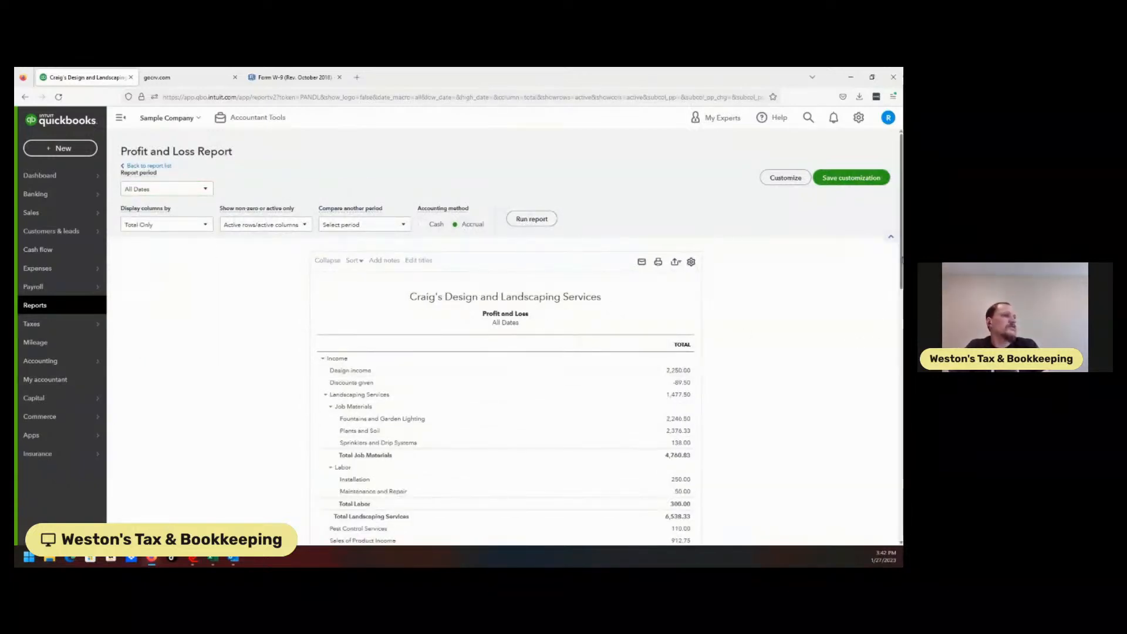
# Step: Drill into the Deposit Refund amount under Job Expenses Equipment Rental in the report
pyautogui.scroll(-3, 505, 352)
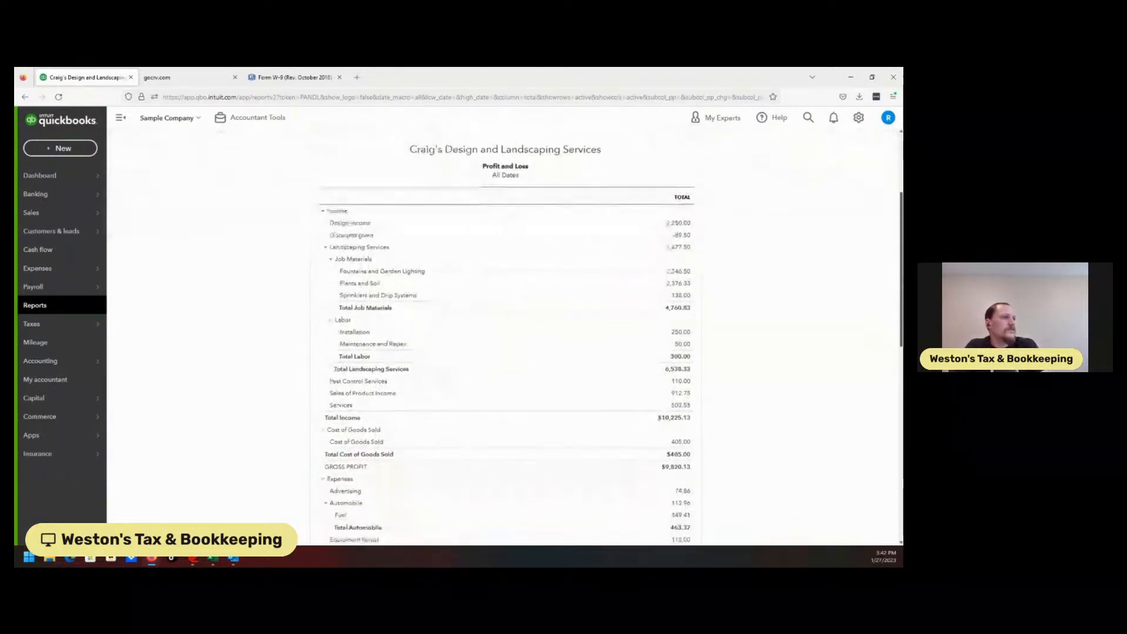
pyautogui.scroll(-3, 505, 335)
pyautogui.scroll(-3, 505, 335)
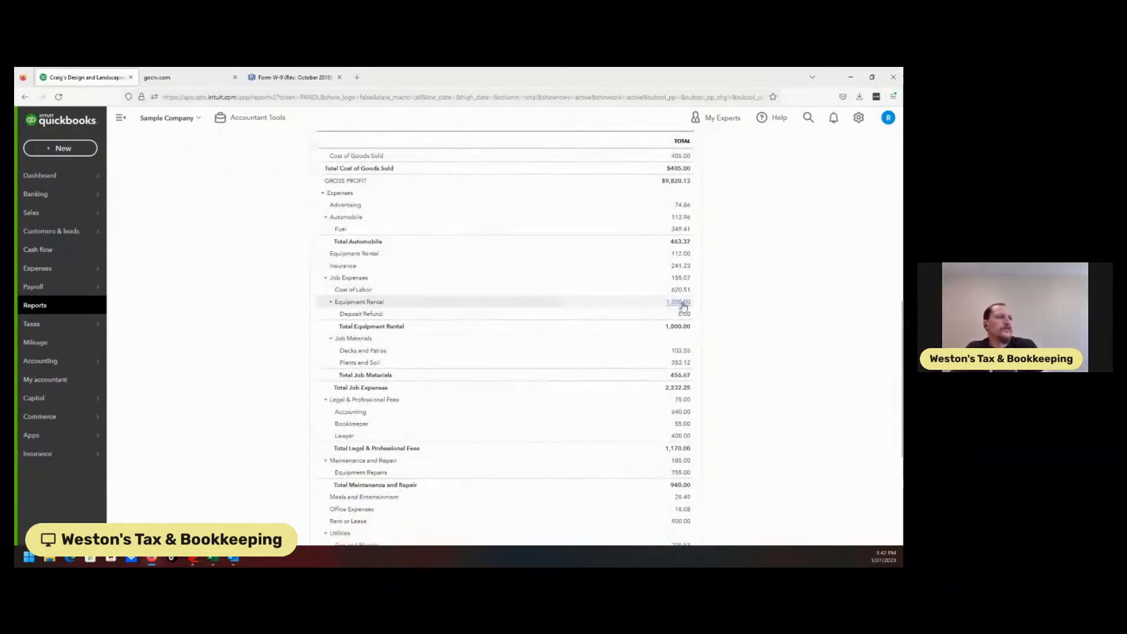
pyautogui.click(688, 316)
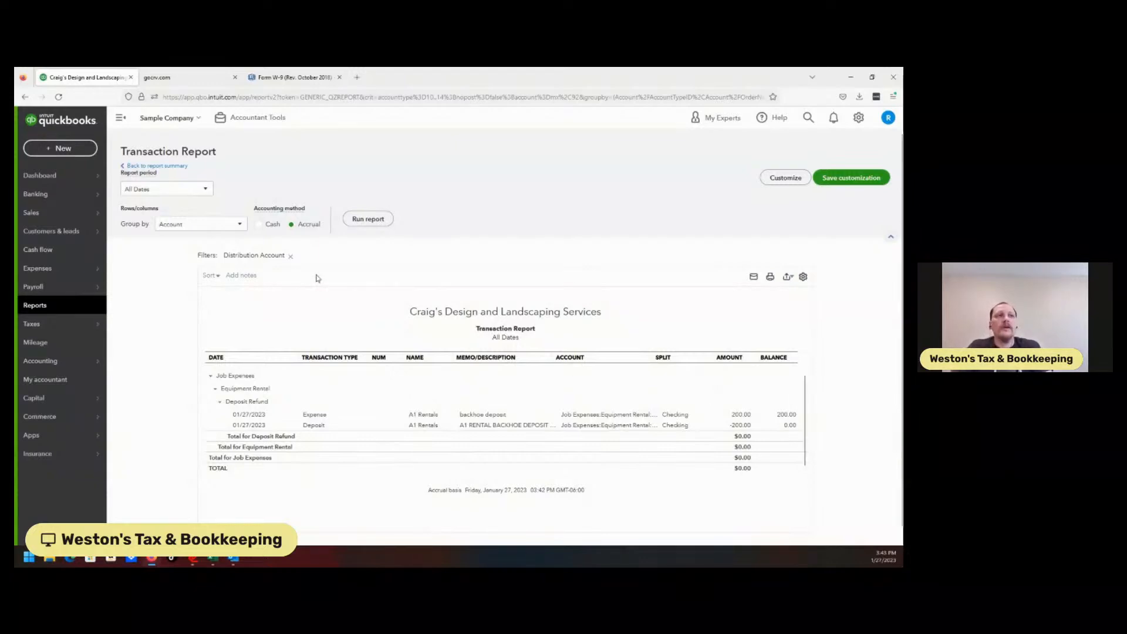
# Step: Return to Banking and review the Savings, Checking and Mastercard transaction feeds
pyautogui.click(53, 199)
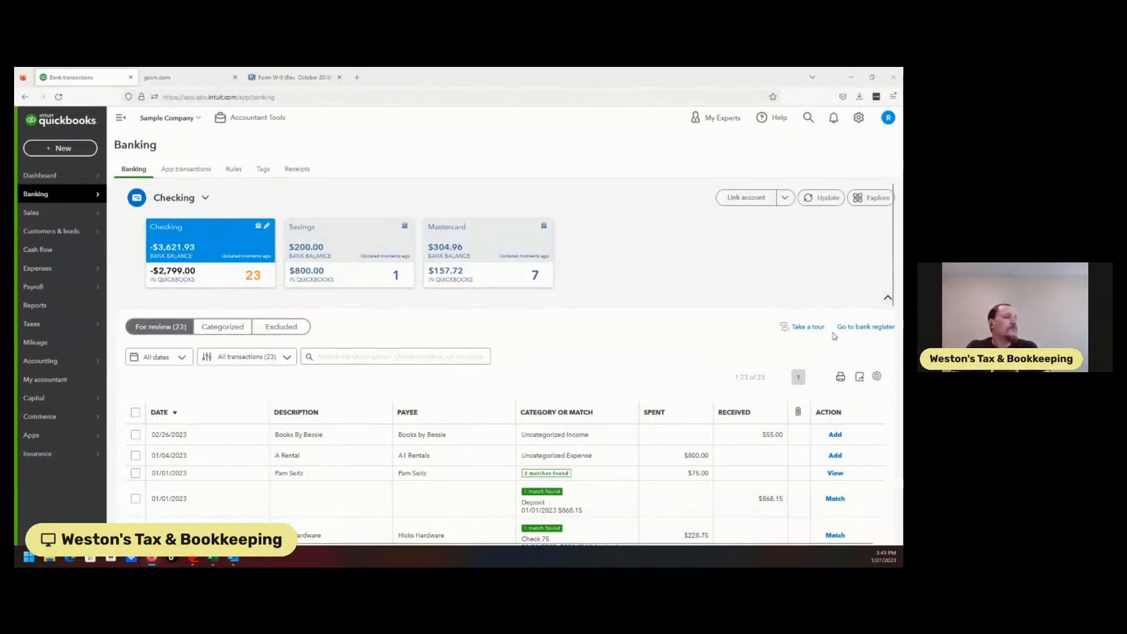
pyautogui.moveTo(893, 261); pyautogui.dragTo(649, 181)
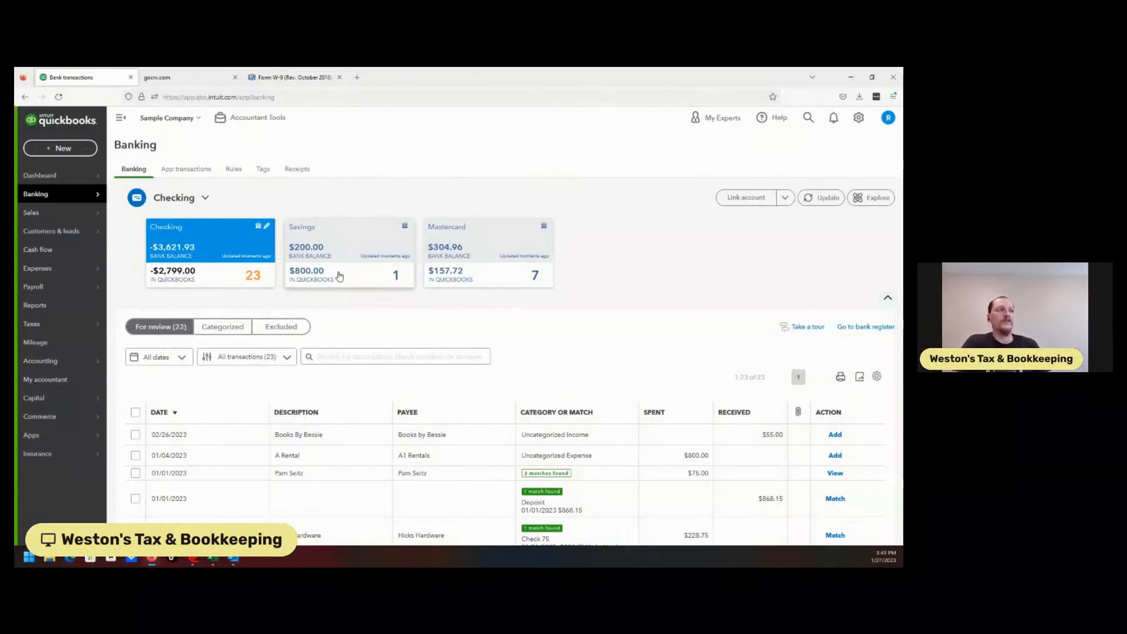
pyautogui.click(340, 277)
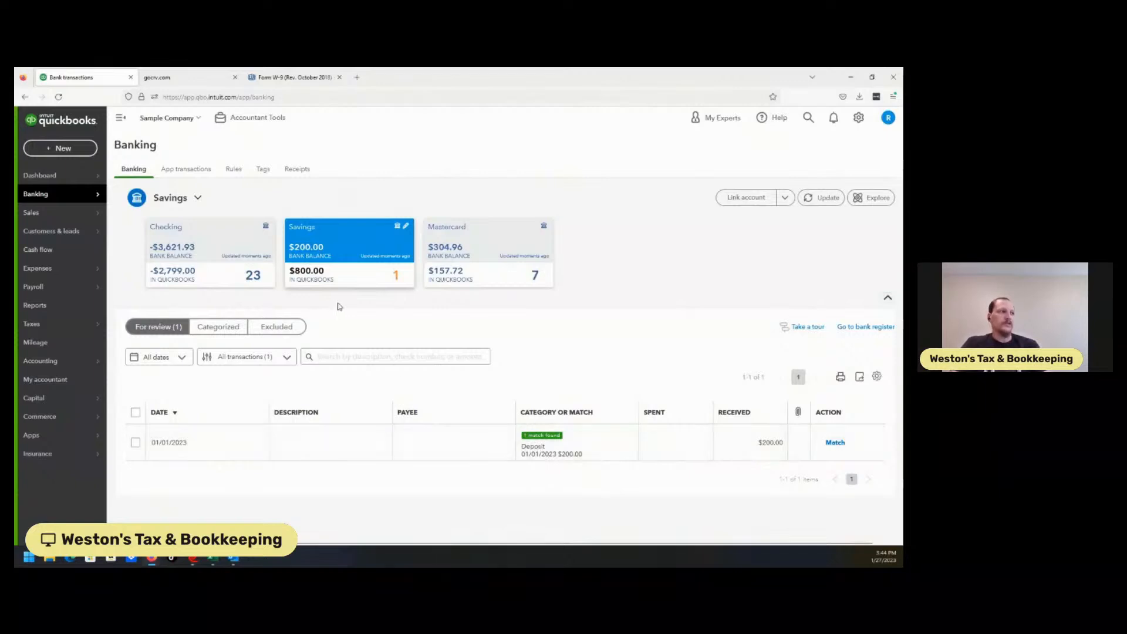
pyautogui.click(222, 274)
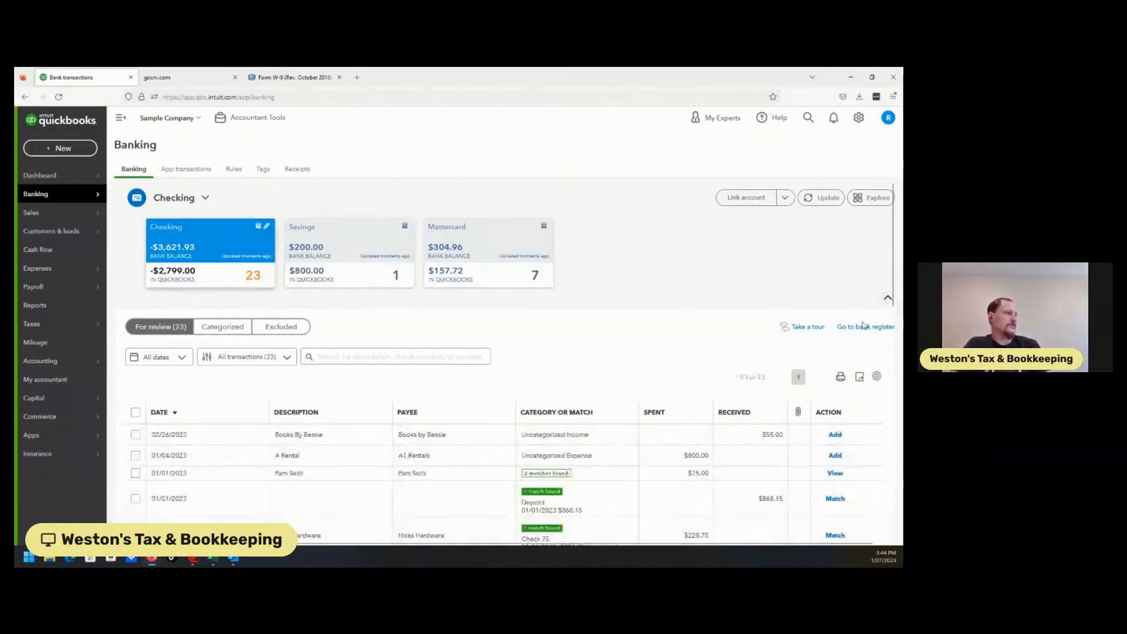
pyautogui.moveTo(892, 263)
pyautogui.mouseDown()
pyautogui.moveTo(900, 466)
pyautogui.moveTo(895, 259)
pyautogui.mouseUp()
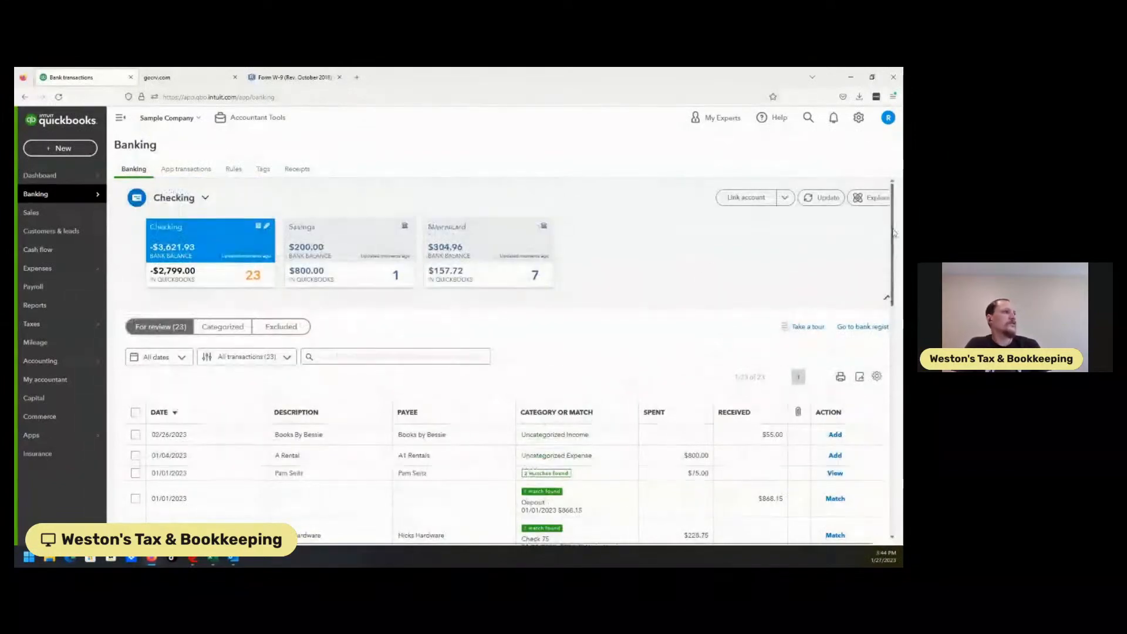
pyautogui.click(497, 240)
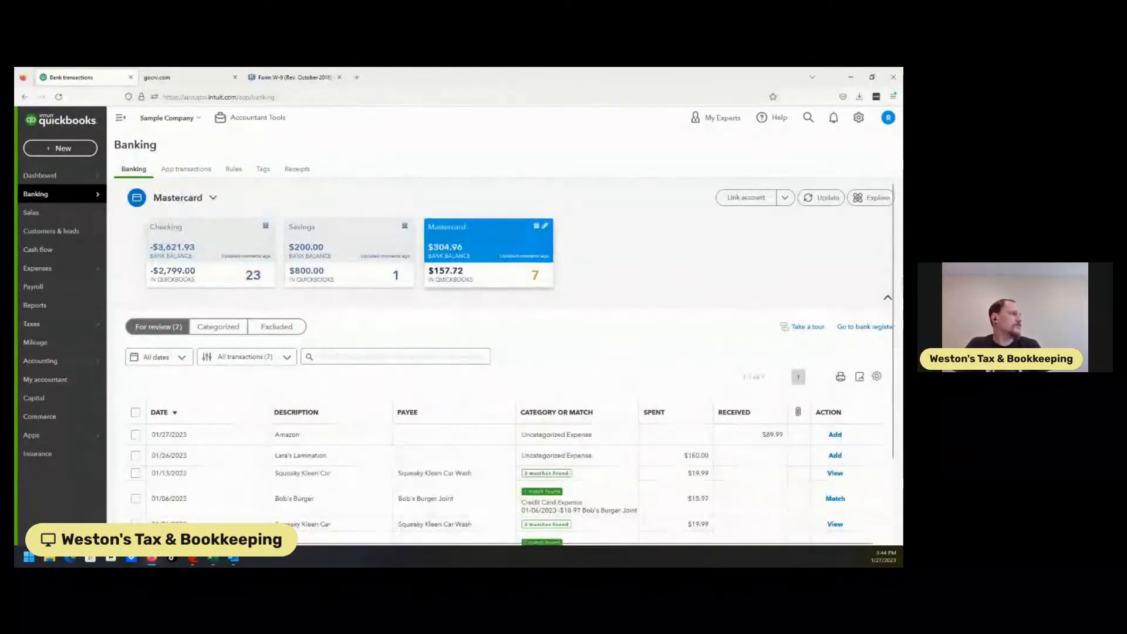
pyautogui.moveTo(895, 254)
pyautogui.mouseDown()
pyautogui.moveTo(896, 340)
pyautogui.moveTo(890, 264)
pyautogui.mouseUp()
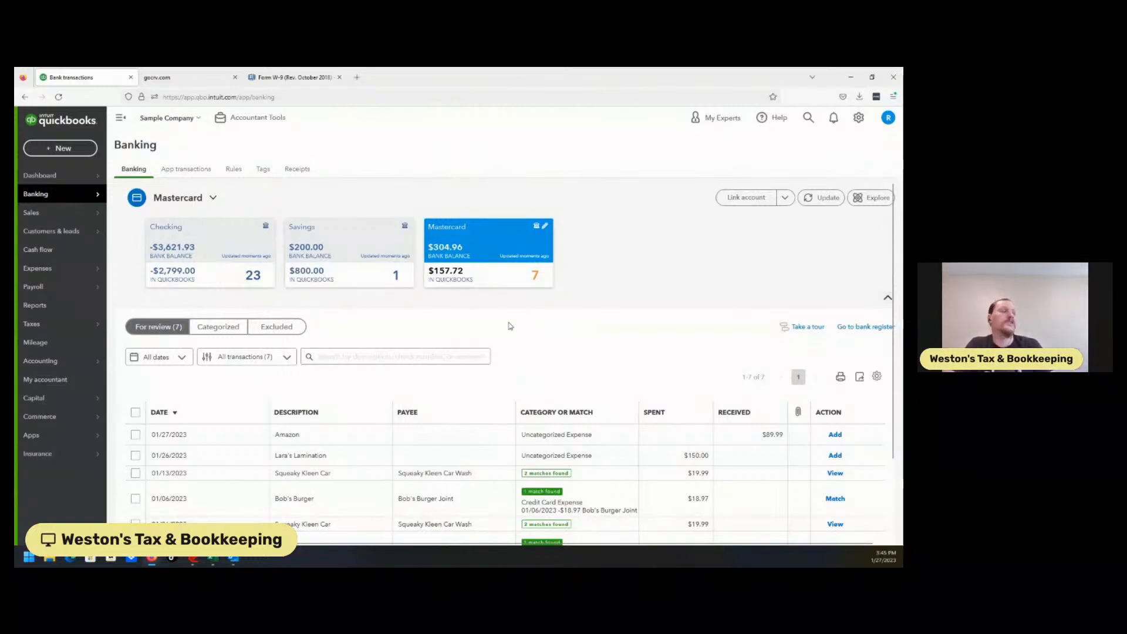
# Step: Open a new Transfer form to view its fields, then close it
pyautogui.click(63, 148)
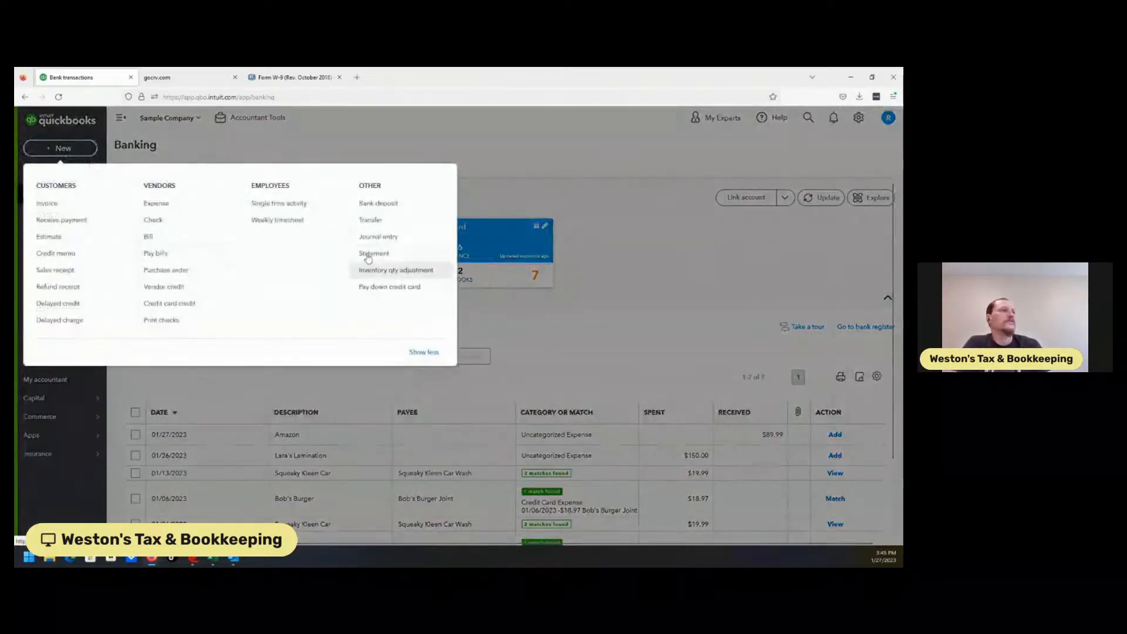
pyautogui.click(371, 220)
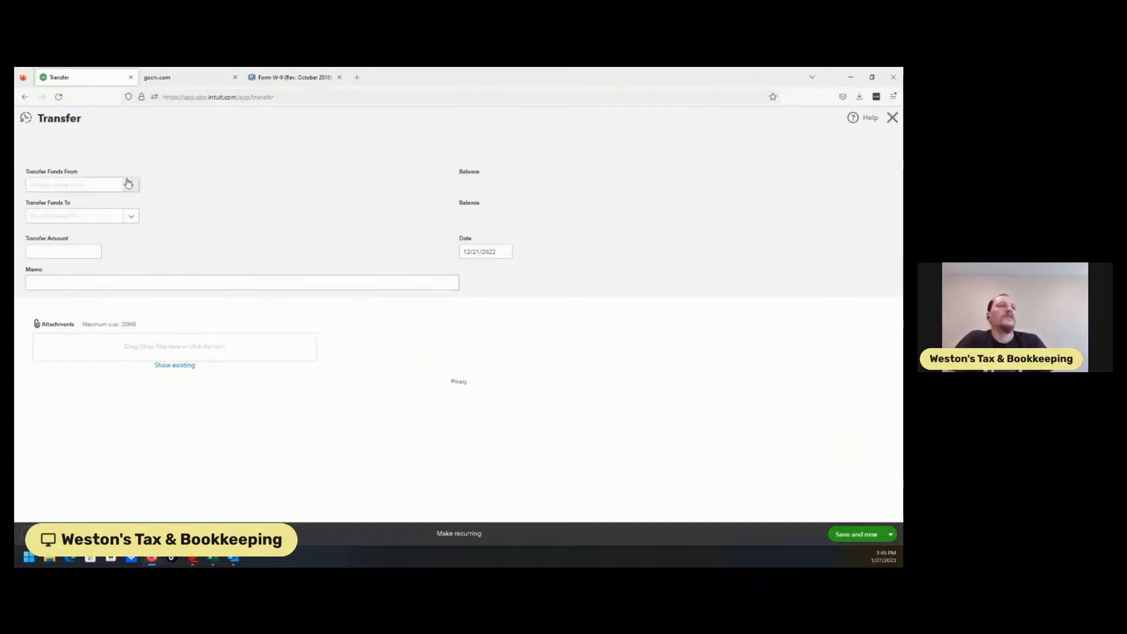
pyautogui.click(893, 117)
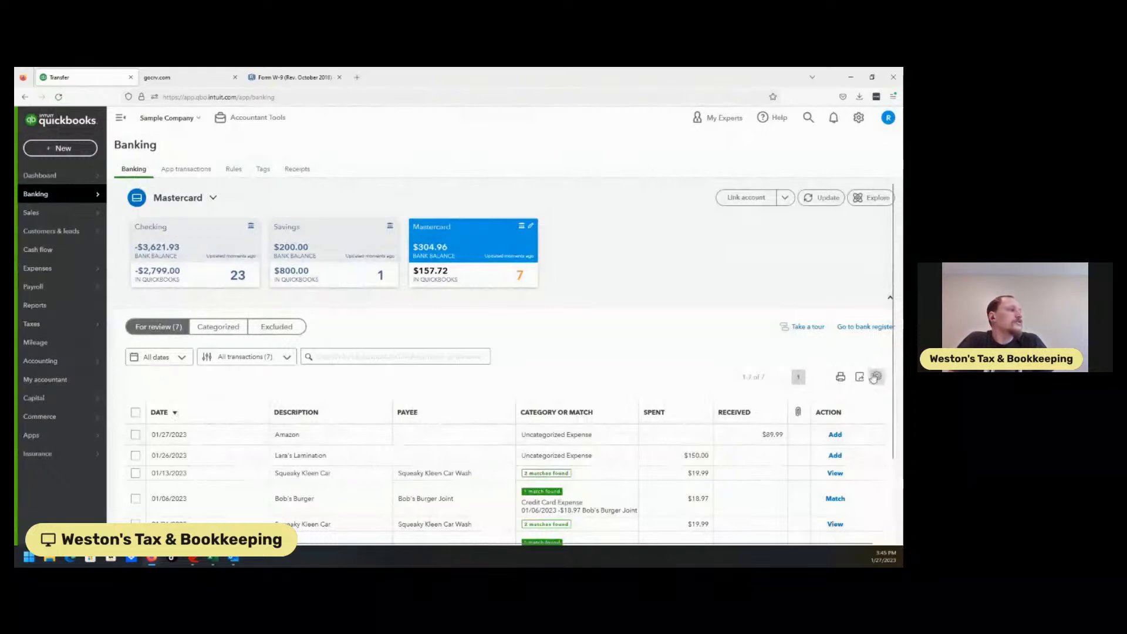
# Step: Switch between the Checking and Mastercard bank feeds to compare their transactions awaiting review
pyautogui.moveTo(894, 286); pyautogui.dragTo(897, 392)
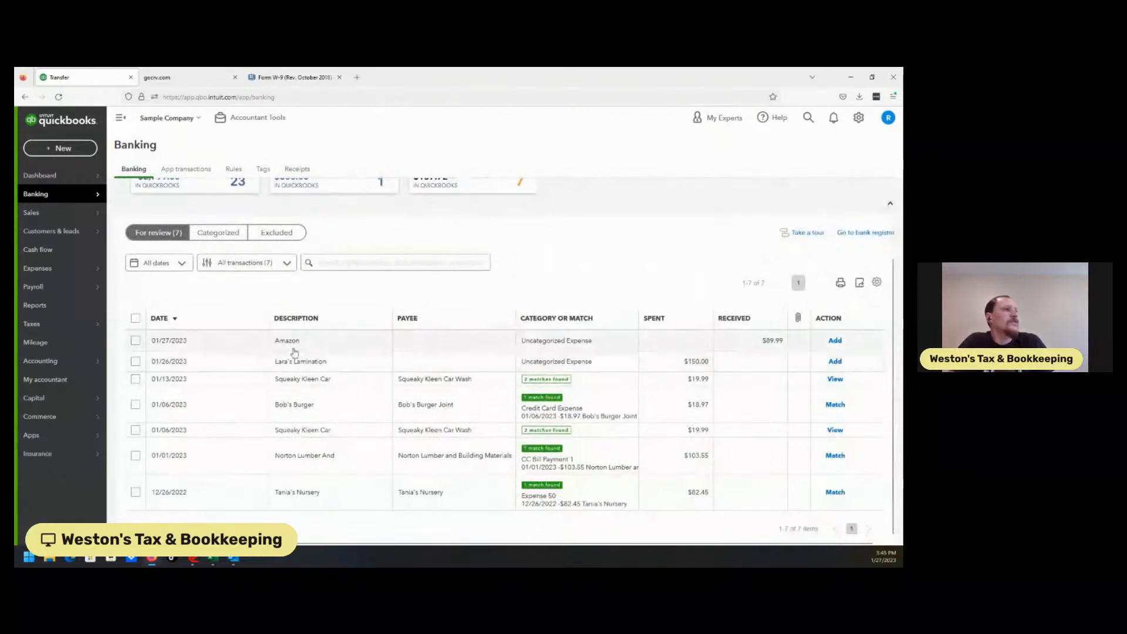
pyautogui.click(185, 188)
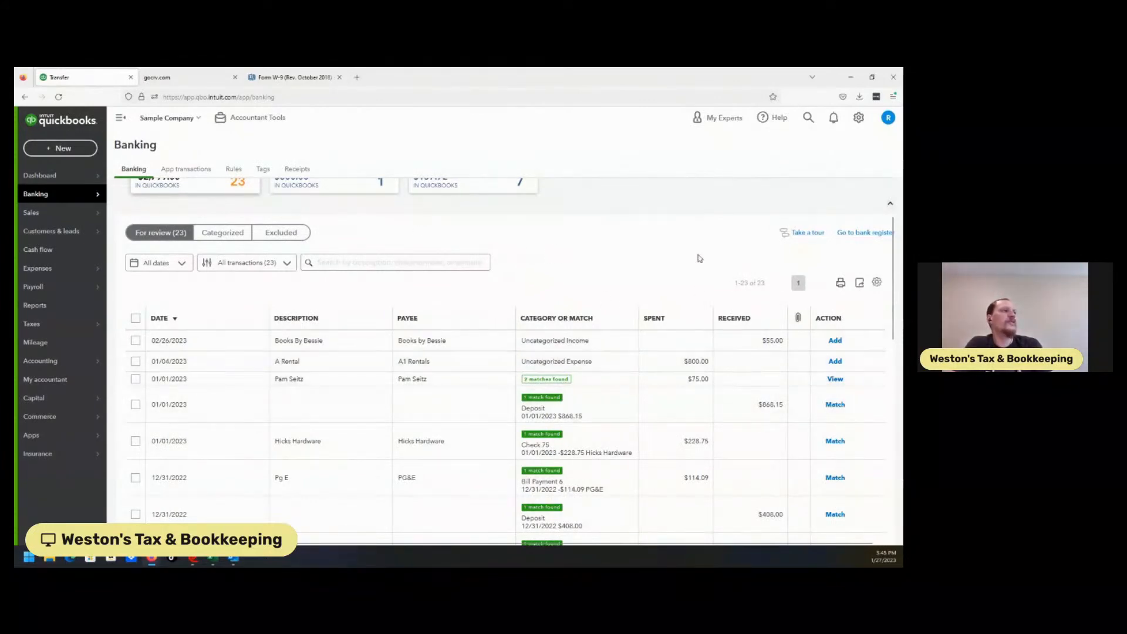
pyautogui.moveTo(487, 178); pyautogui.dragTo(489, 190)
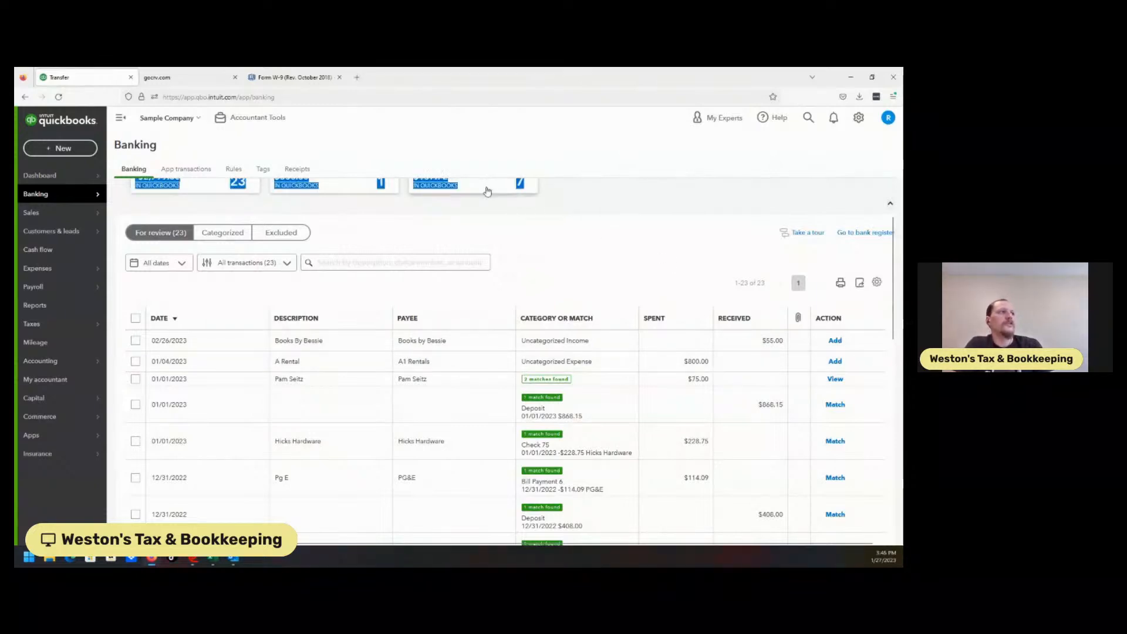
pyautogui.click(487, 189)
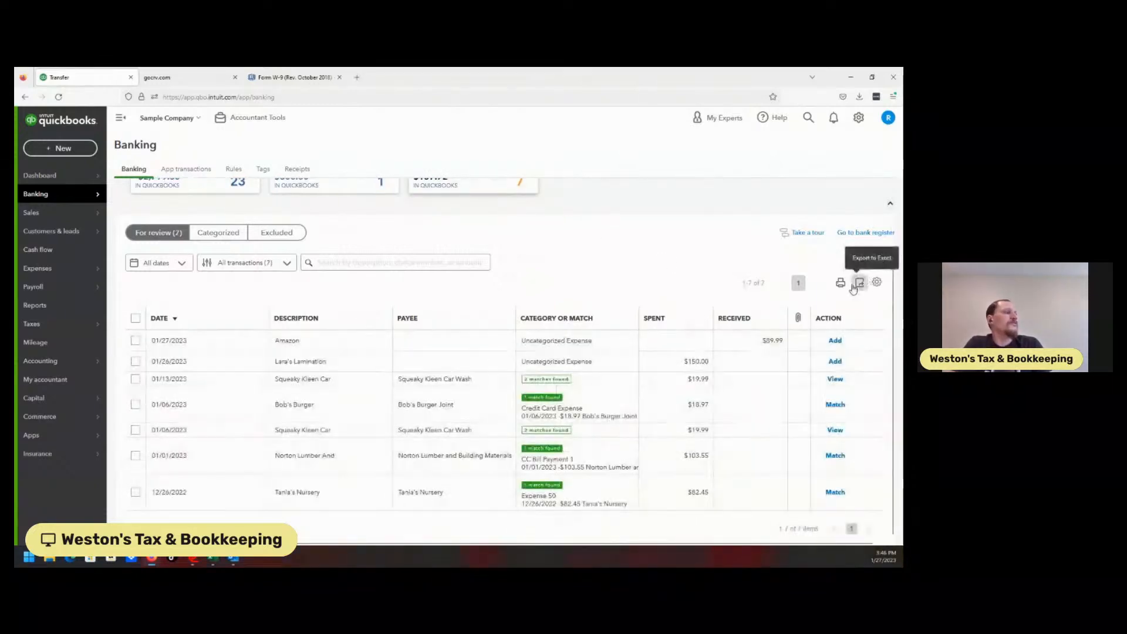
pyautogui.scroll(2, 888, 268)
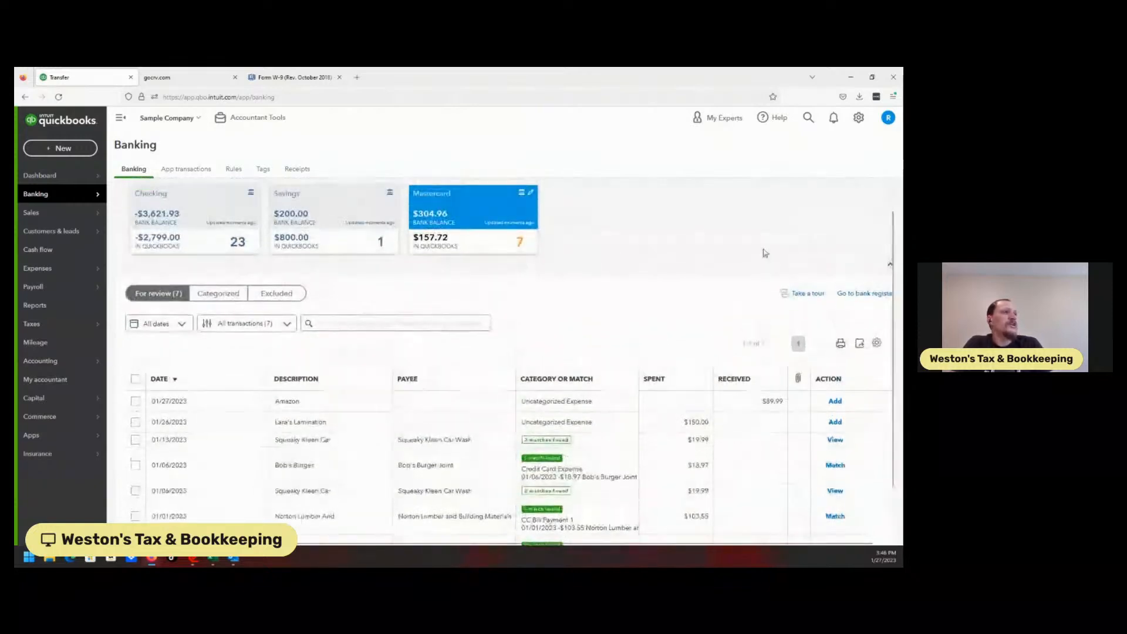
pyautogui.click(186, 229)
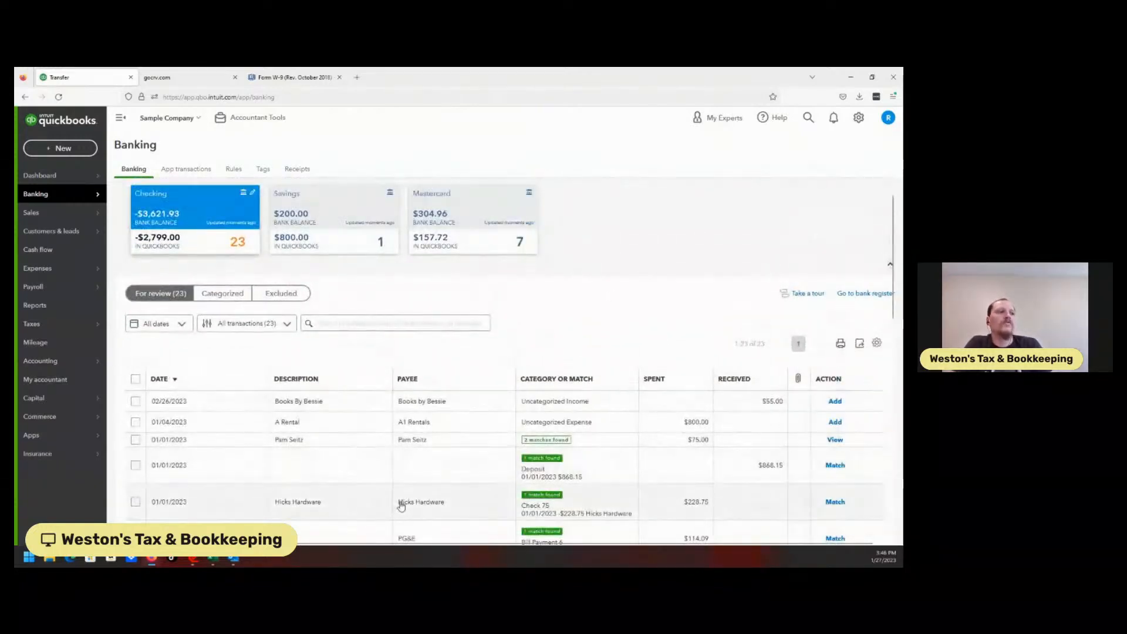
# Step: Set the A Rental transaction in Checking to record as a transfer to Mastercard
pyautogui.click(449, 423)
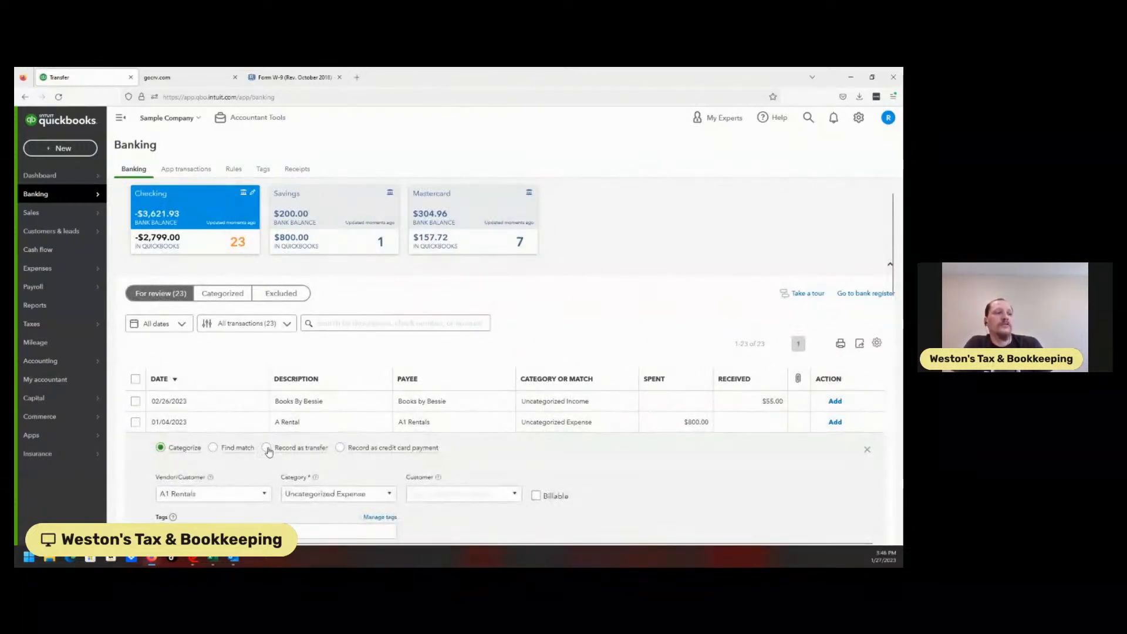
pyautogui.click(267, 449)
pyautogui.click(253, 493)
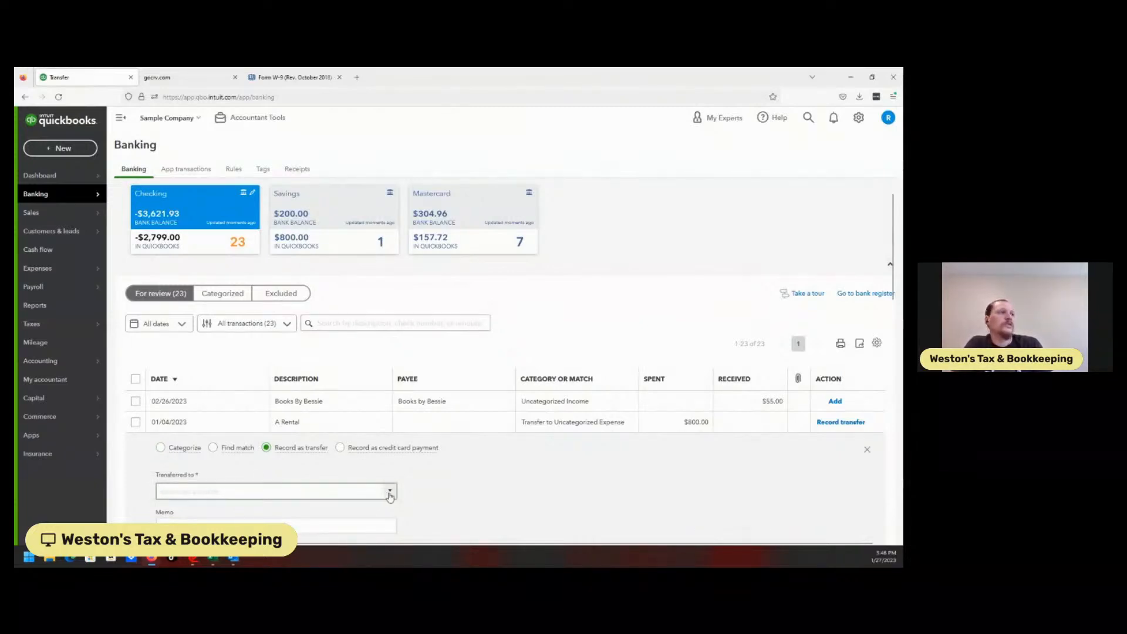
pyautogui.click(390, 492)
pyautogui.click(206, 385)
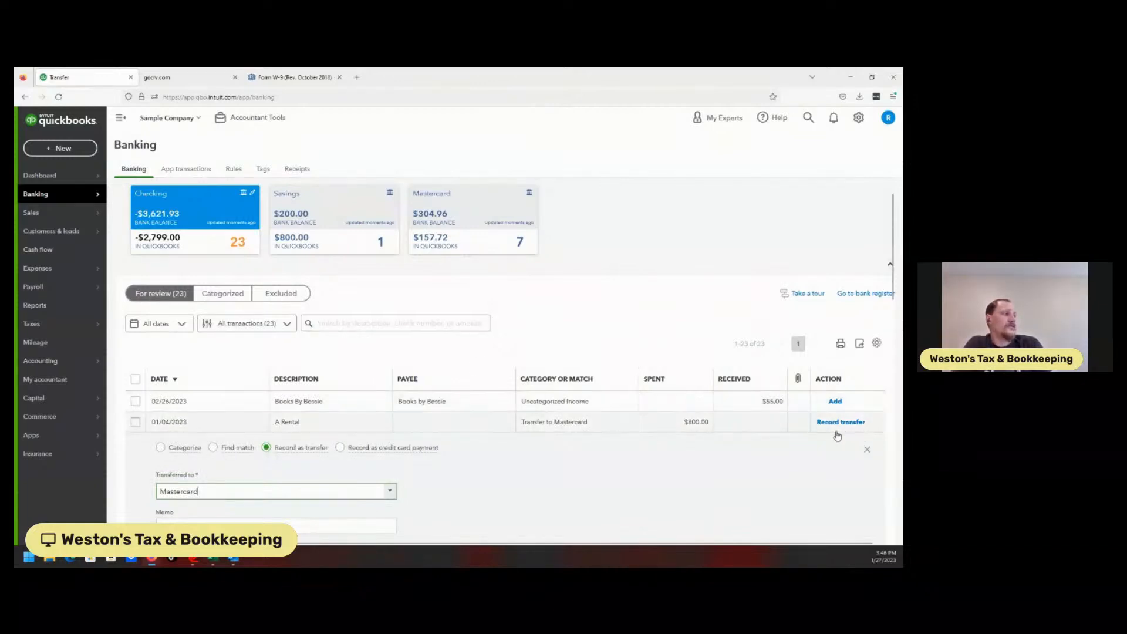
# Step: Open the Mastercard feed, expand the Squeaky Kleen Car transaction's matches, and return to Checking
pyautogui.click(452, 235)
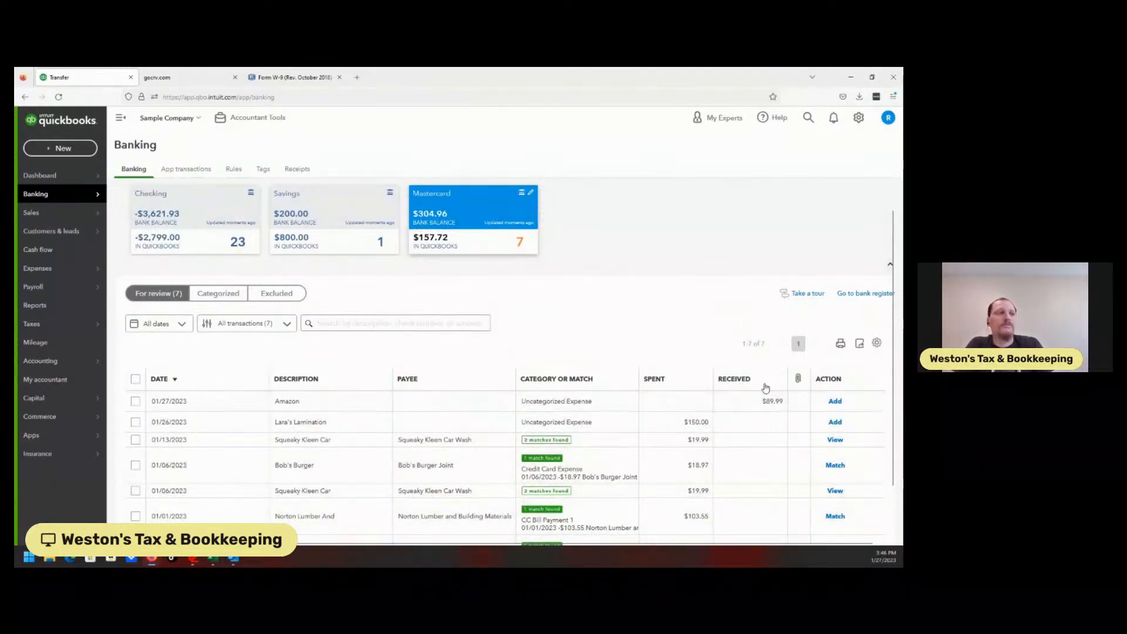
pyautogui.click(427, 447)
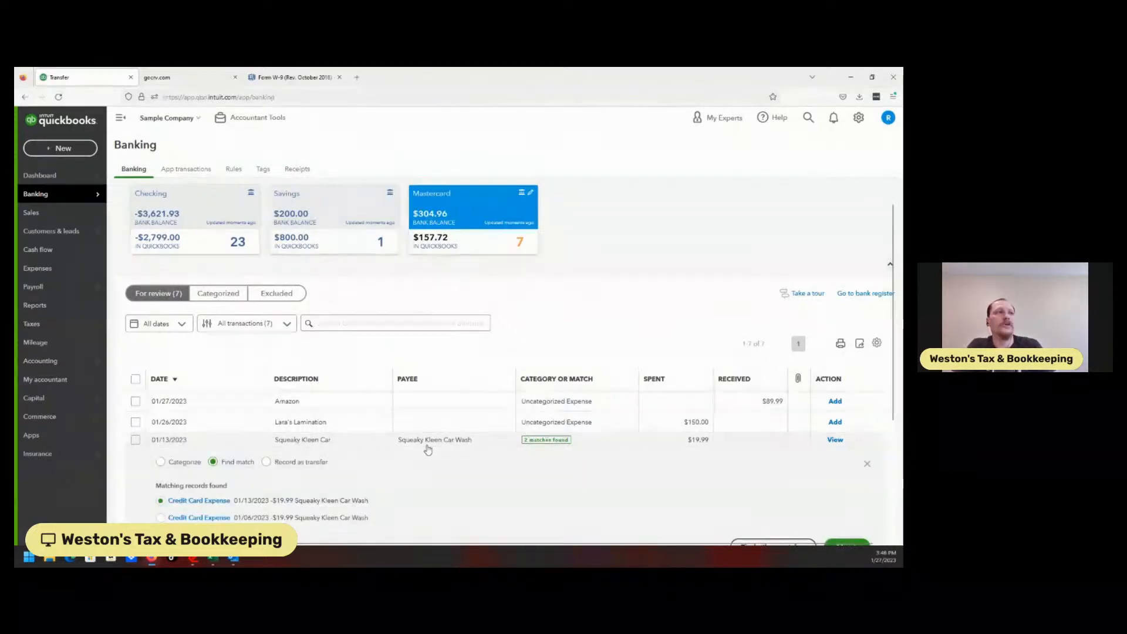
pyautogui.click(228, 247)
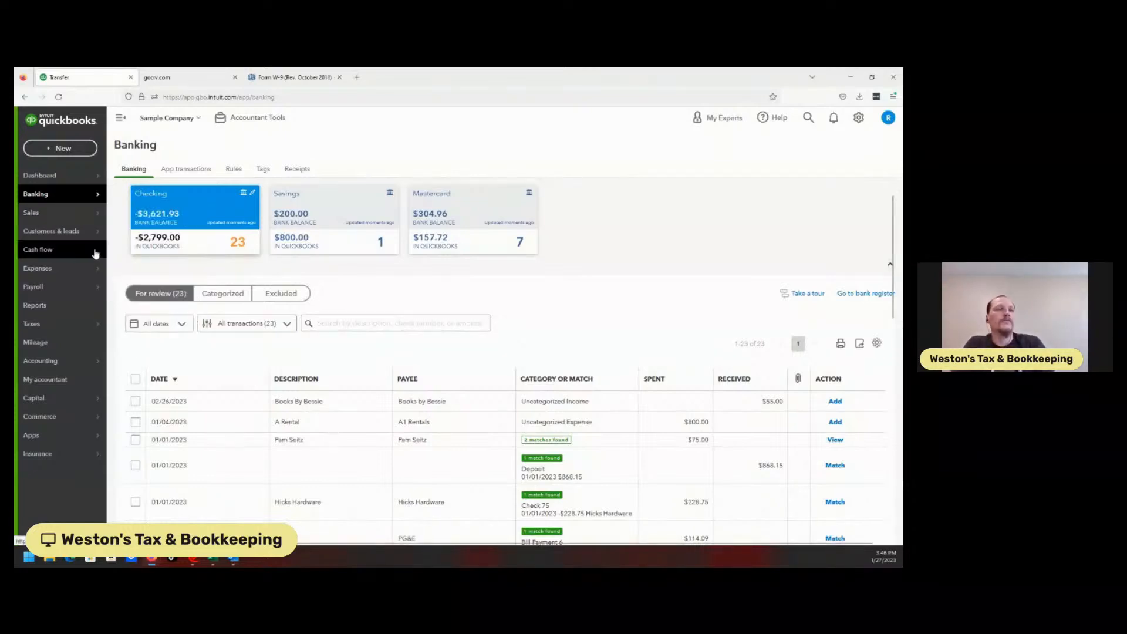
# Step: Browse the Sales customers list, Customers & leads, and Cash flow planner pages
pyautogui.click(70, 218)
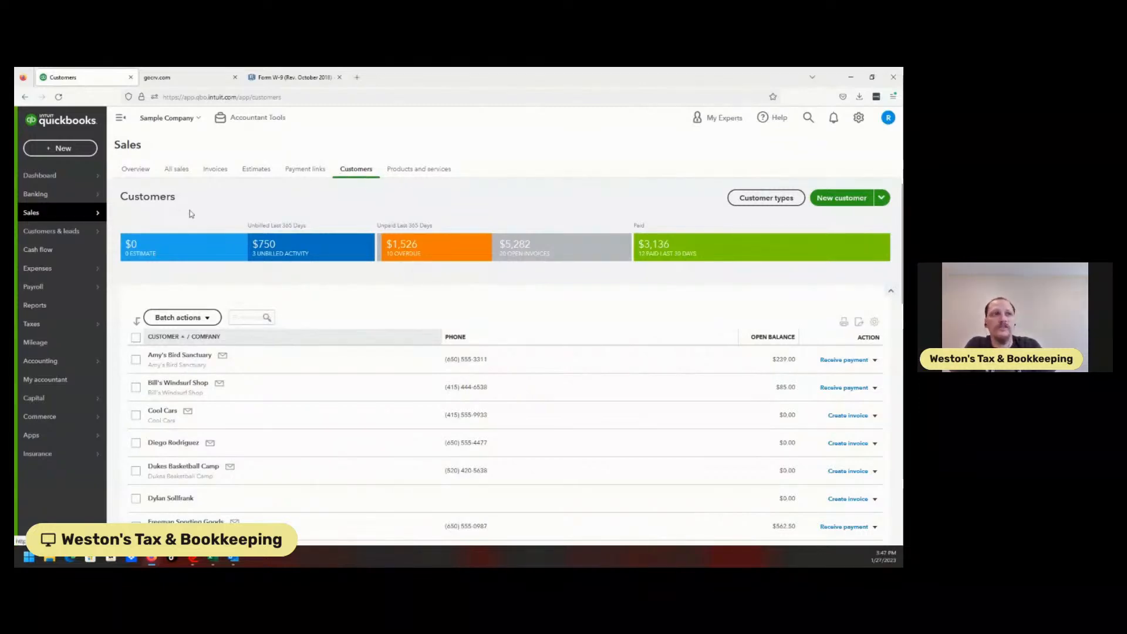
pyautogui.moveTo(64, 239)
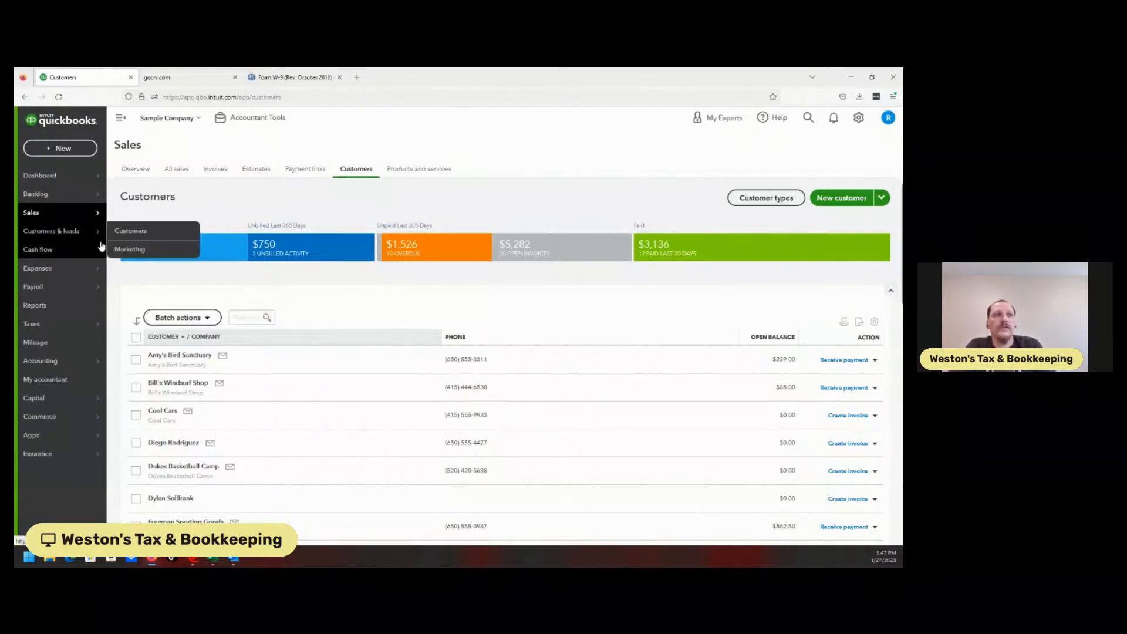
pyautogui.click(63, 250)
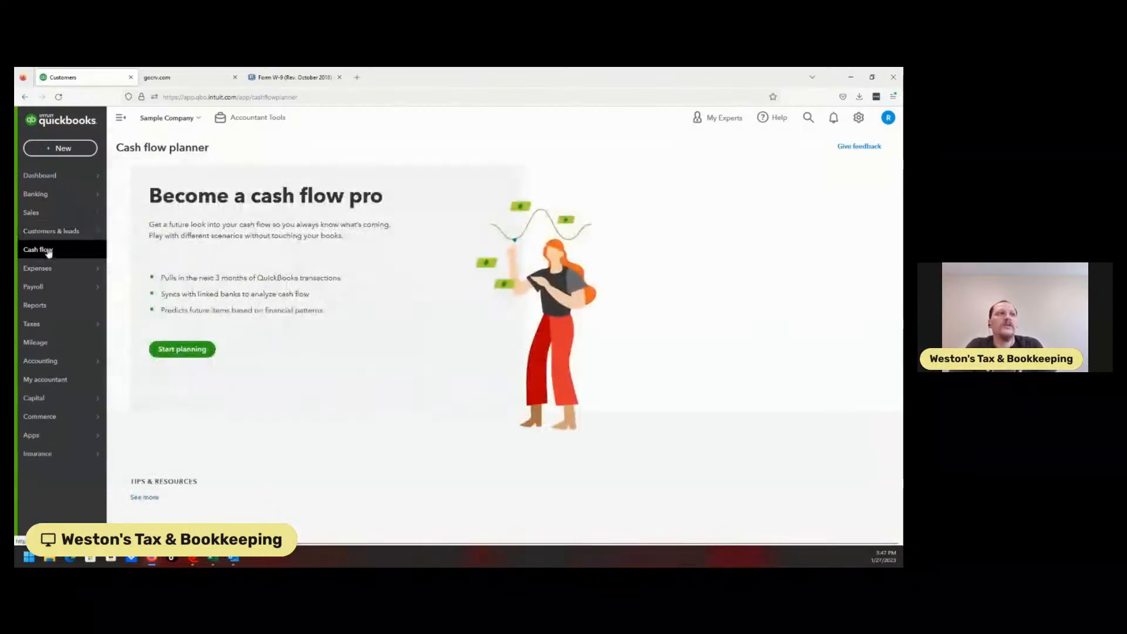
pyautogui.click(60, 235)
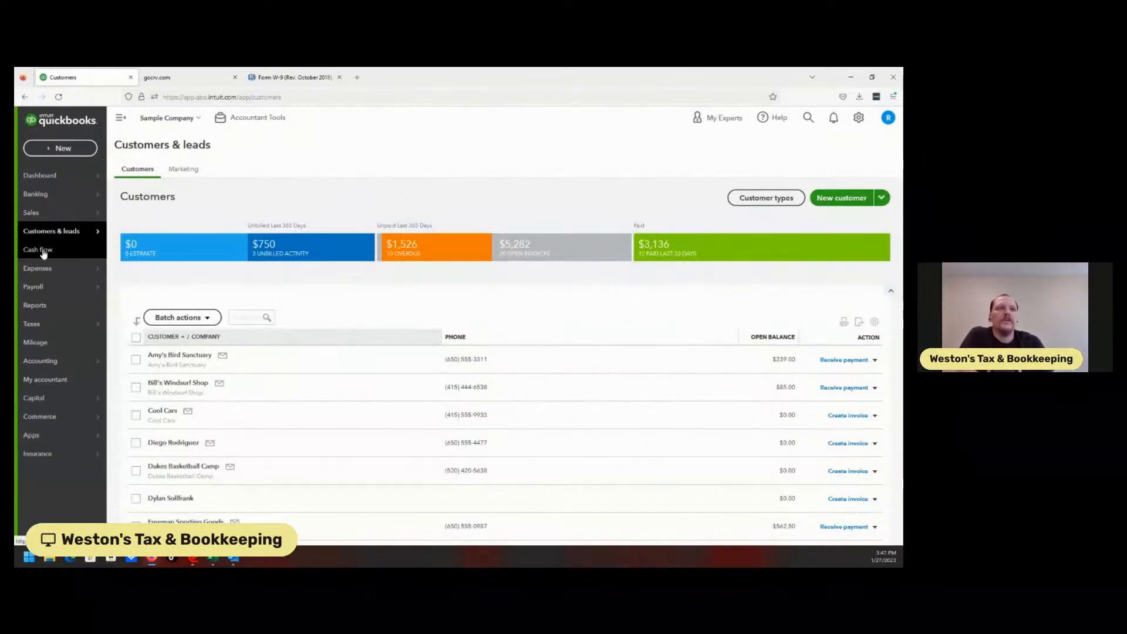
pyautogui.click(49, 257)
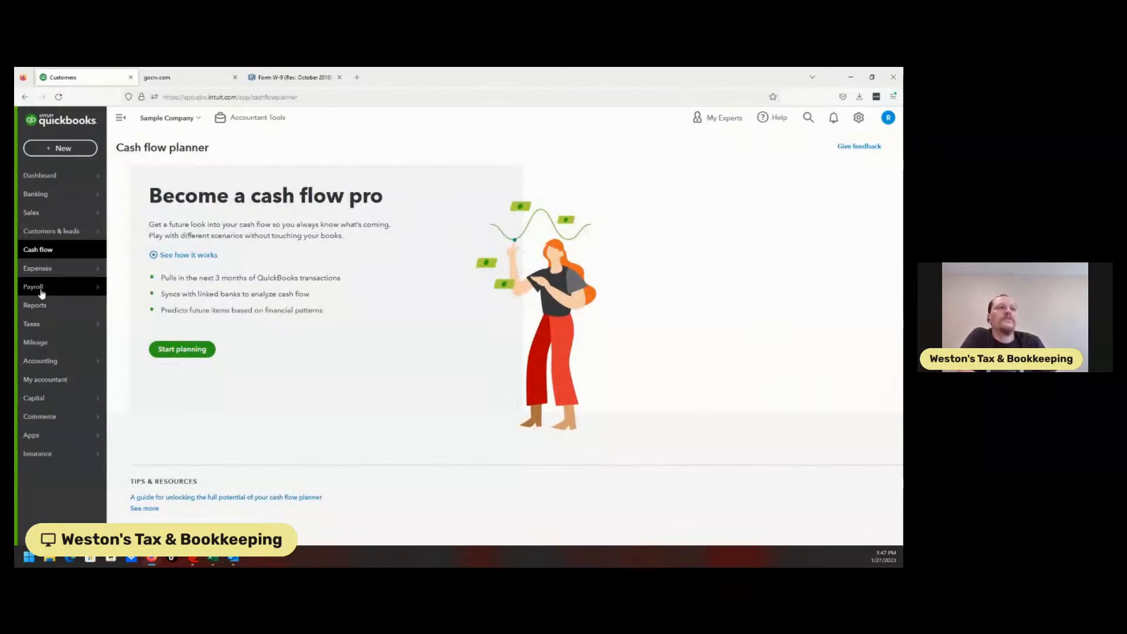
# Step: Browse the Expenses Vendors list and the Payroll Employees and Contractors pages
pyautogui.moveTo(36, 269)
pyautogui.click(134, 304)
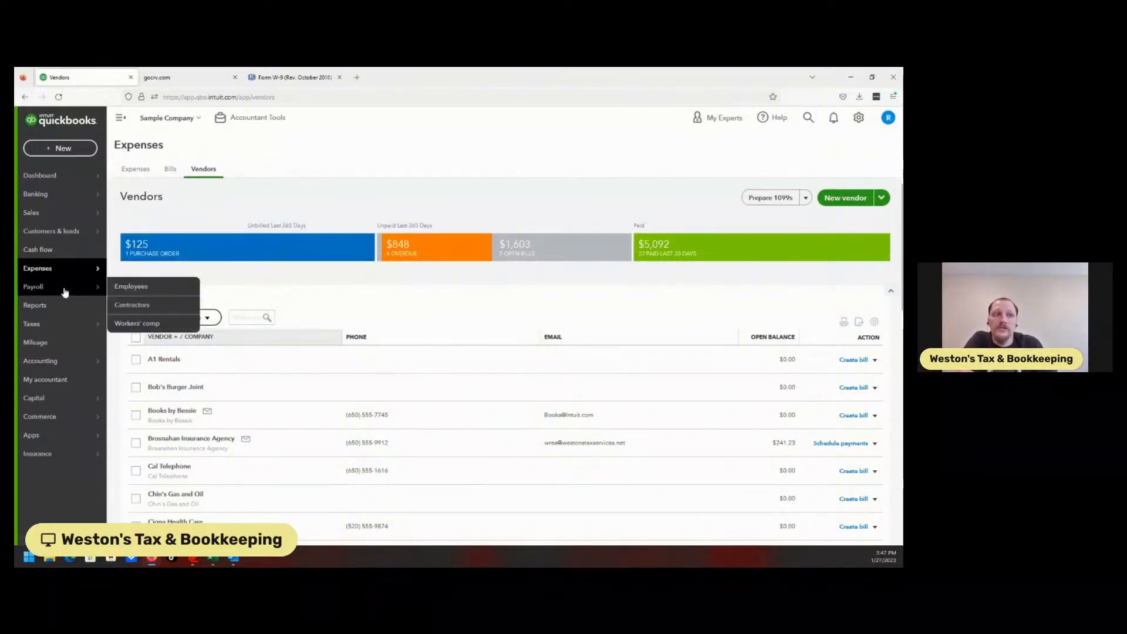
pyautogui.moveTo(85, 241)
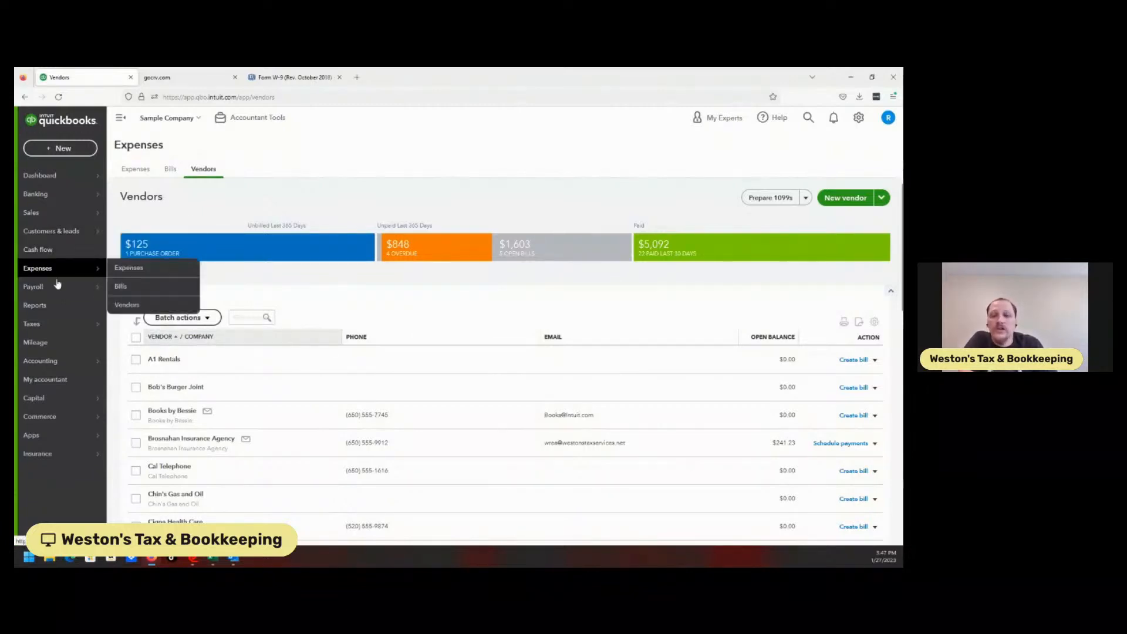
pyautogui.moveTo(58, 292)
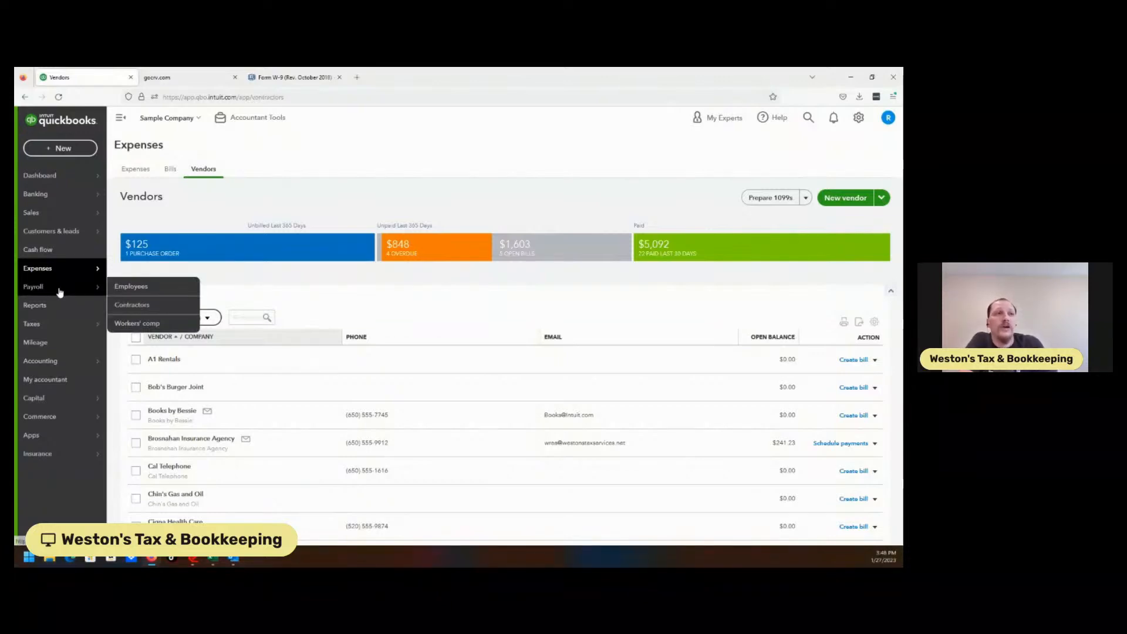
pyautogui.click(60, 292)
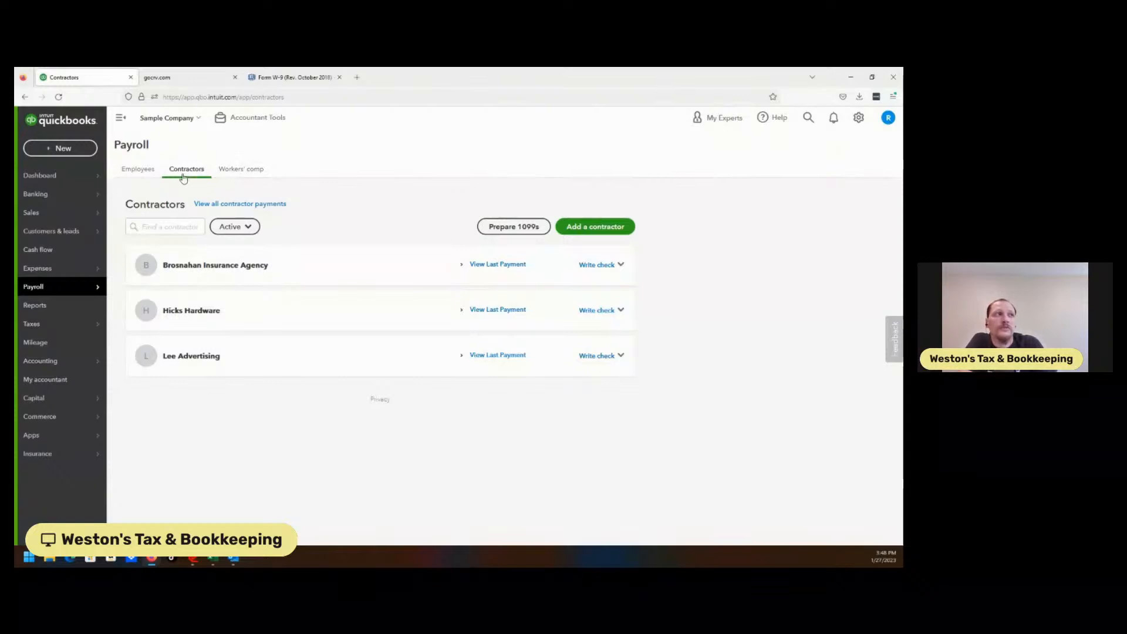
pyautogui.click(156, 172)
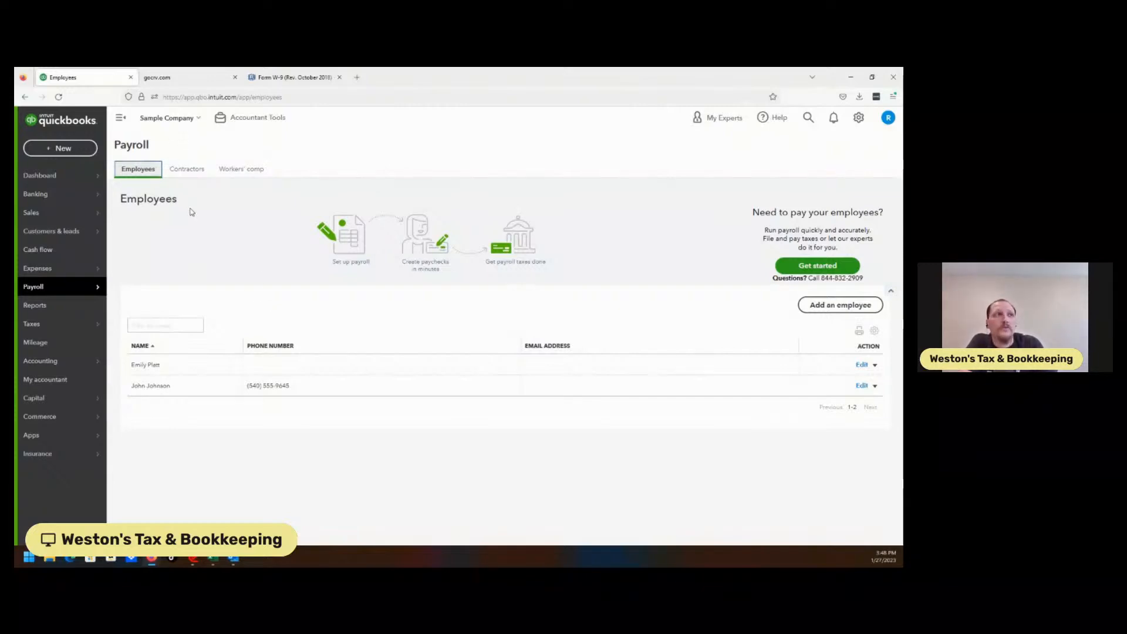
pyautogui.click(184, 173)
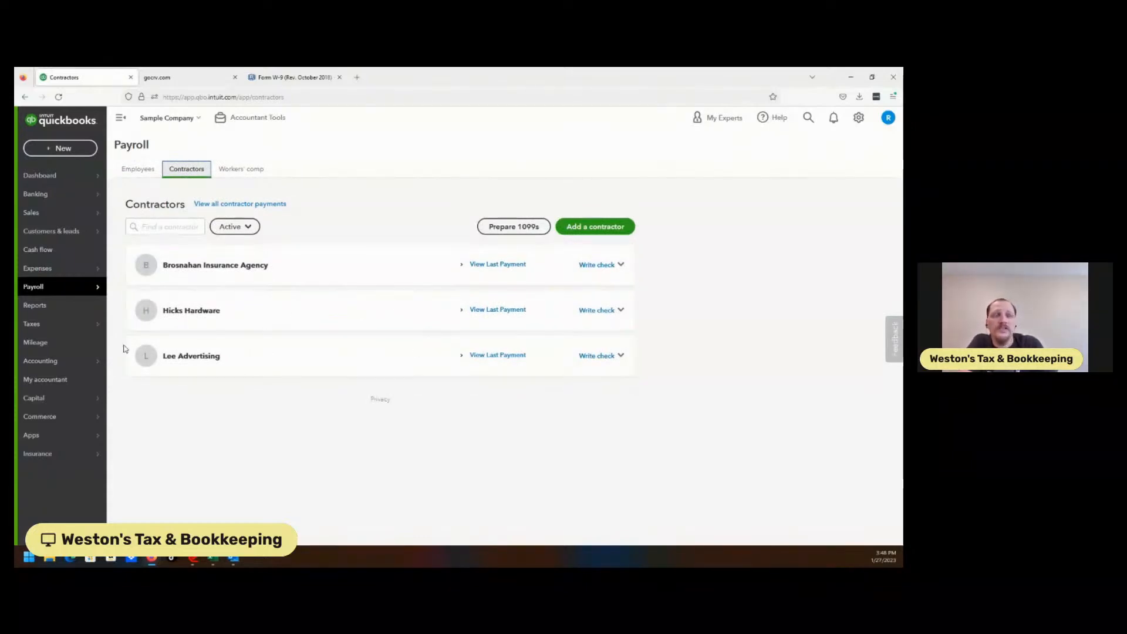
# Step: Browse the Reports list, Taxes 1099 filings, and Mileage pages
pyautogui.click(43, 306)
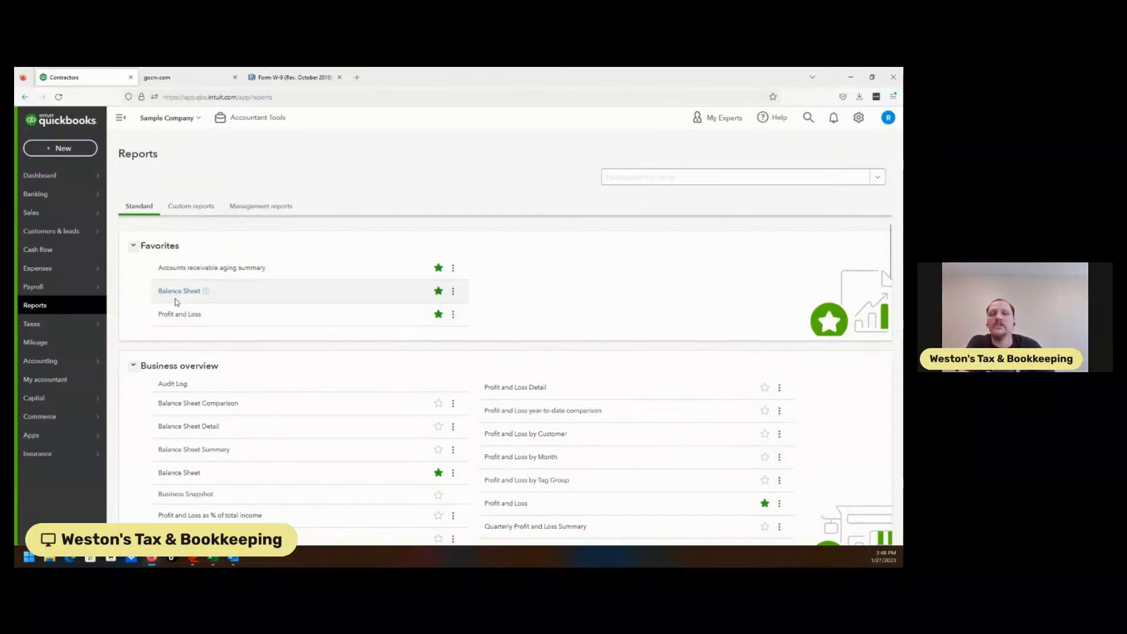
pyautogui.moveTo(40, 326)
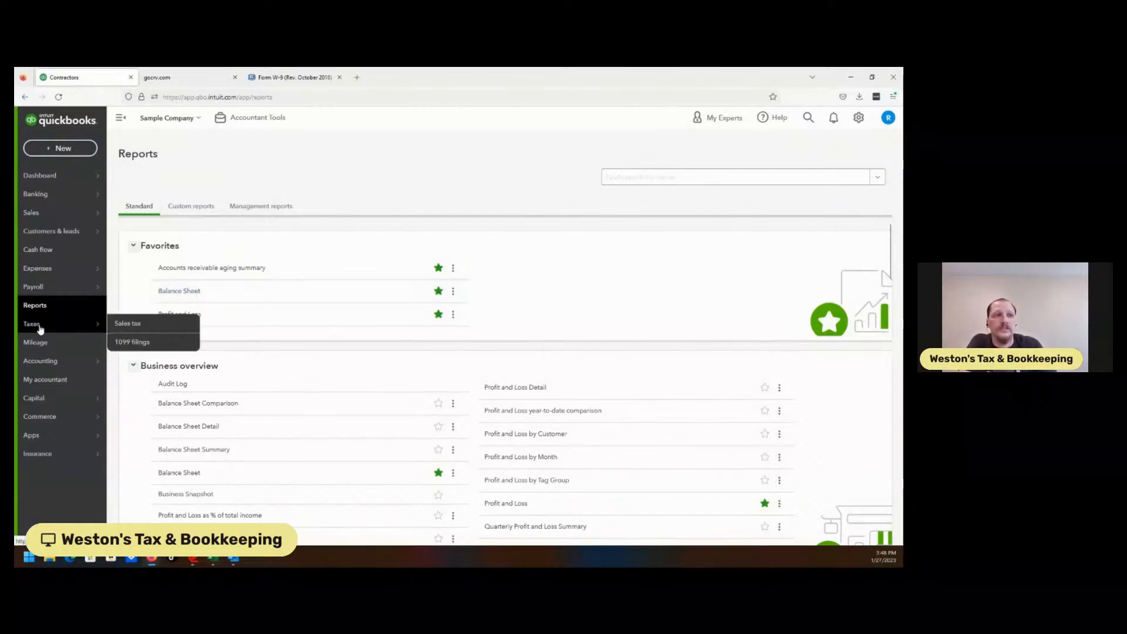
pyautogui.click(55, 329)
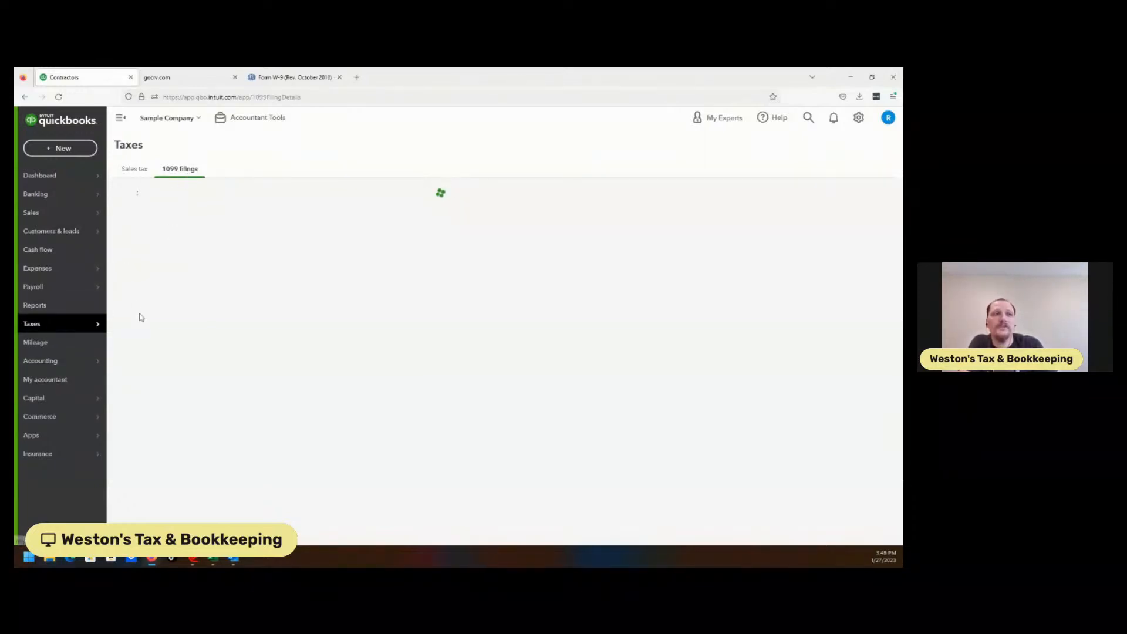
pyautogui.click(48, 346)
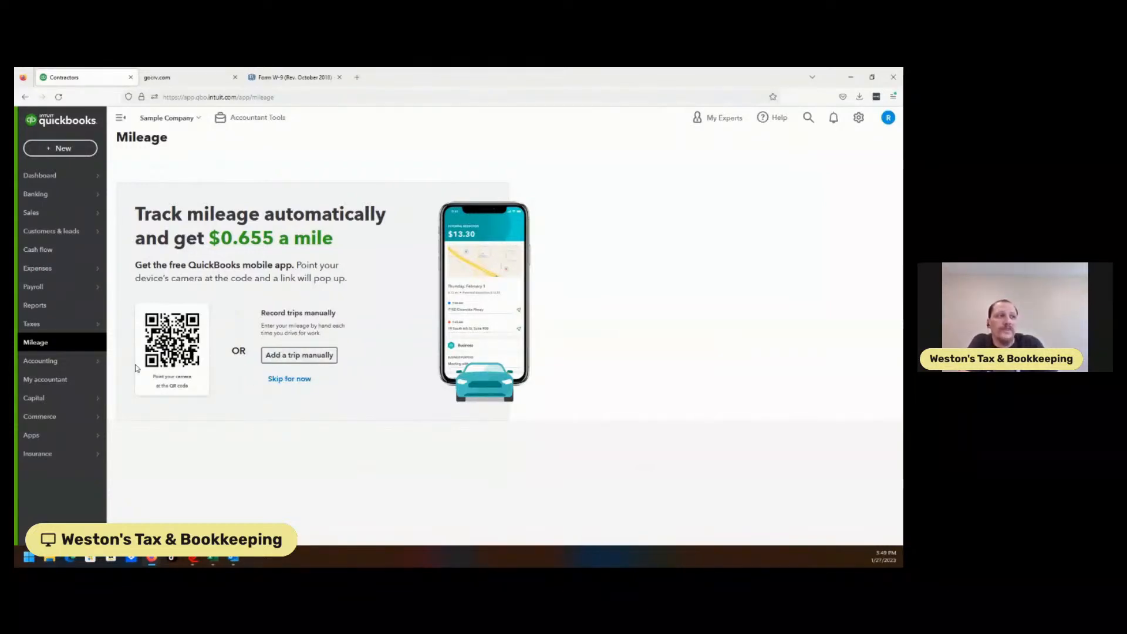
# Step: Open Accounting and start a reconciliation for the Checking account, dismissing the intro dialog
pyautogui.click(55, 363)
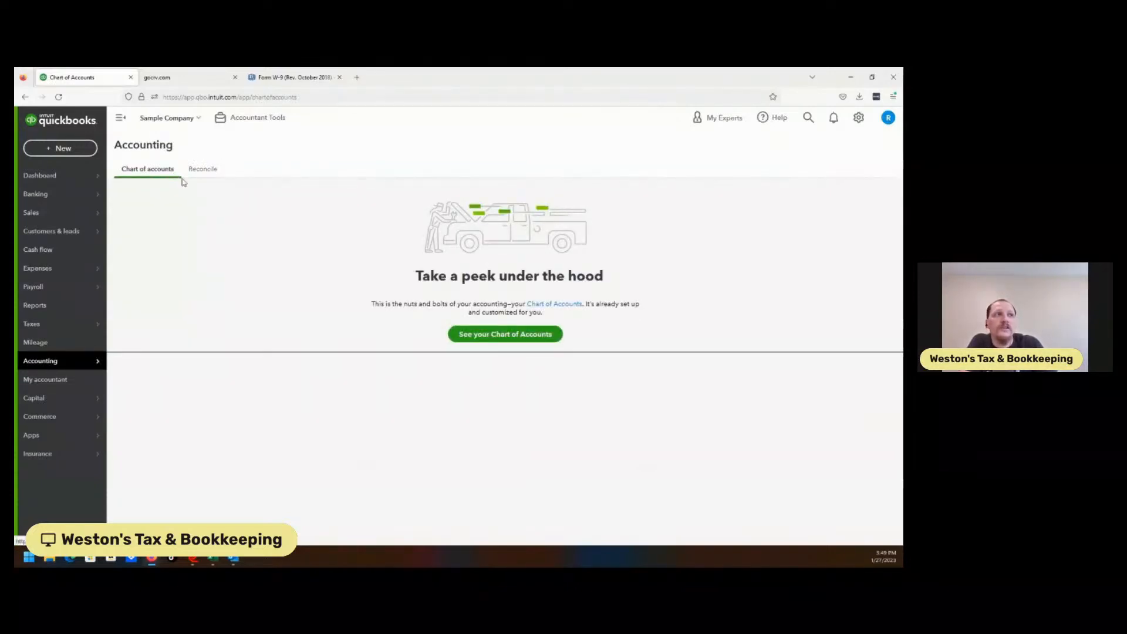
pyautogui.click(476, 334)
pyautogui.click(202, 171)
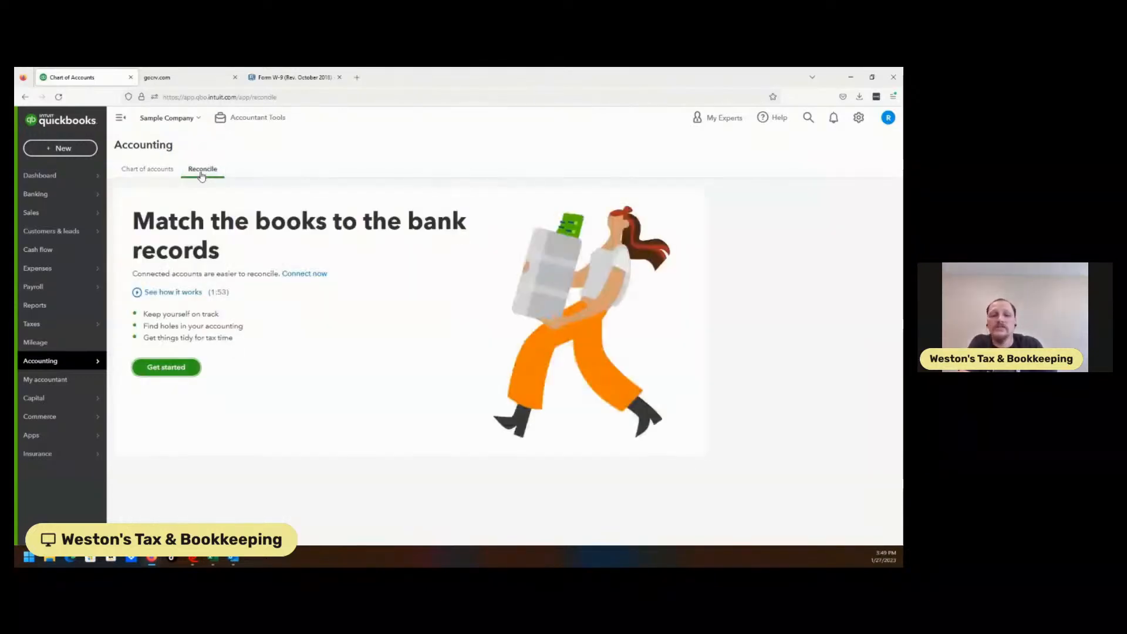
pyautogui.click(152, 371)
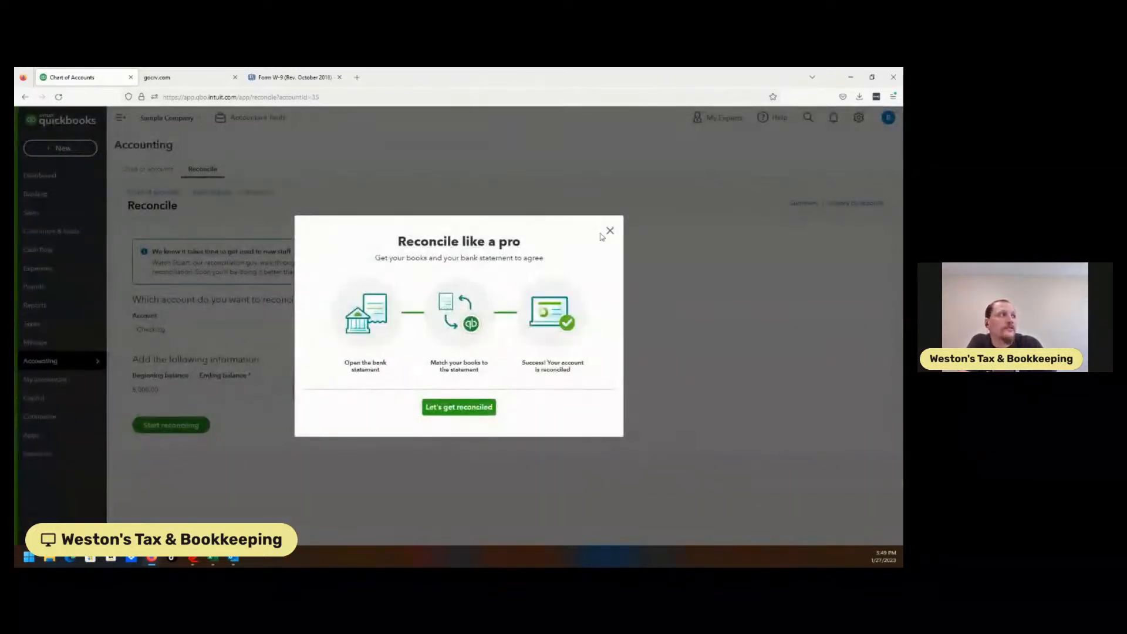
pyautogui.click(610, 232)
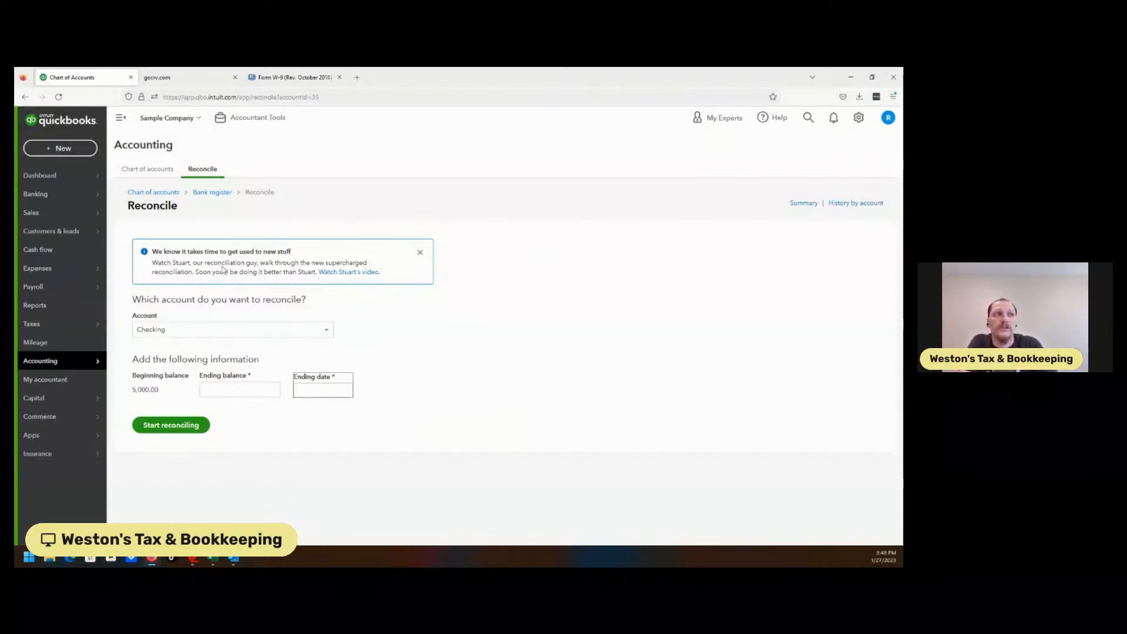
# Step: Browse the My accountant and Capital pages
pyautogui.moveTo(99, 418)
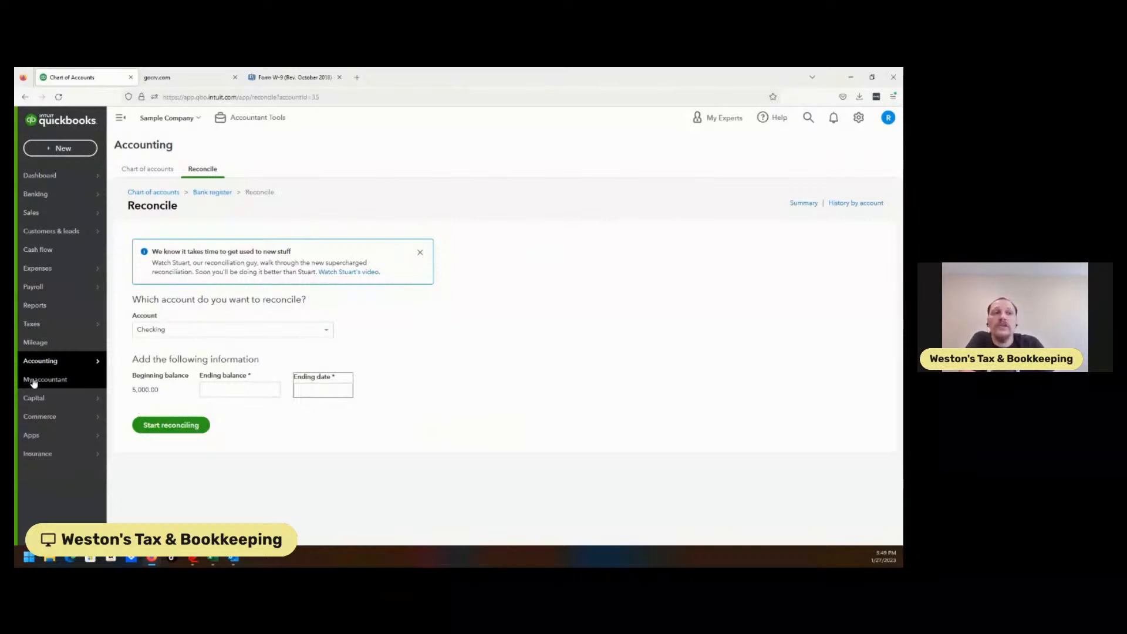
pyautogui.moveTo(59, 404)
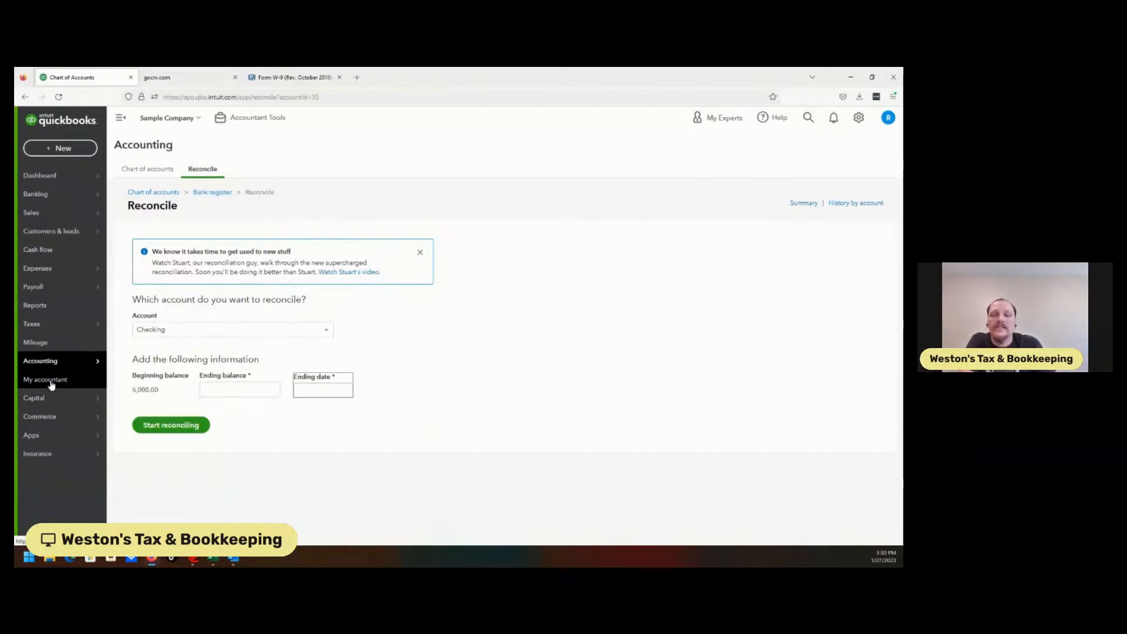
pyautogui.click(51, 382)
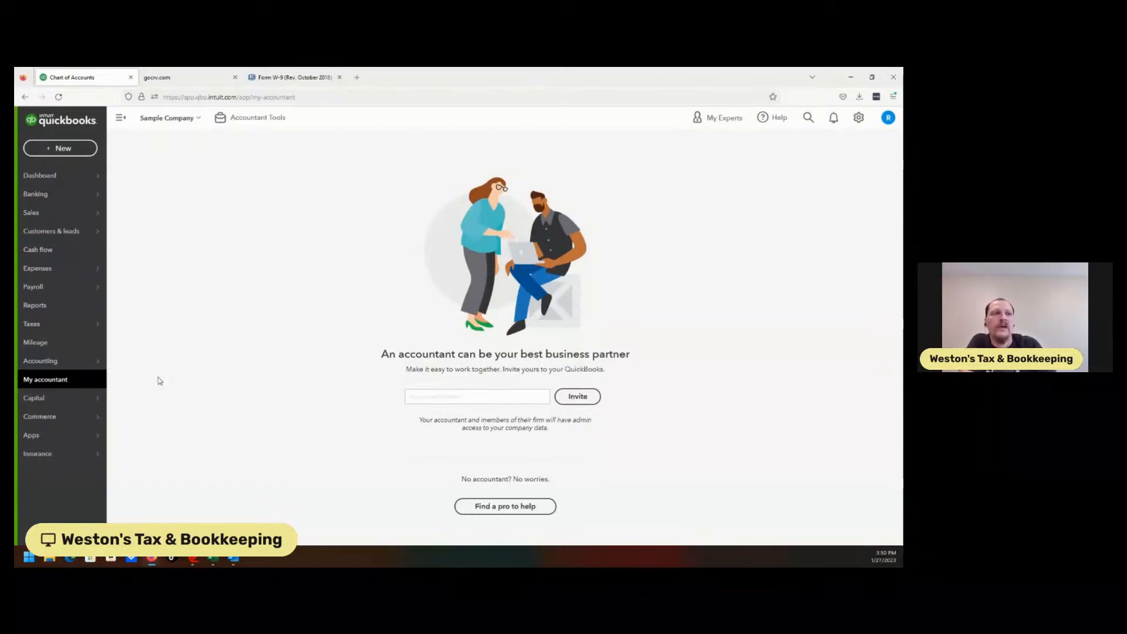
pyautogui.click(76, 401)
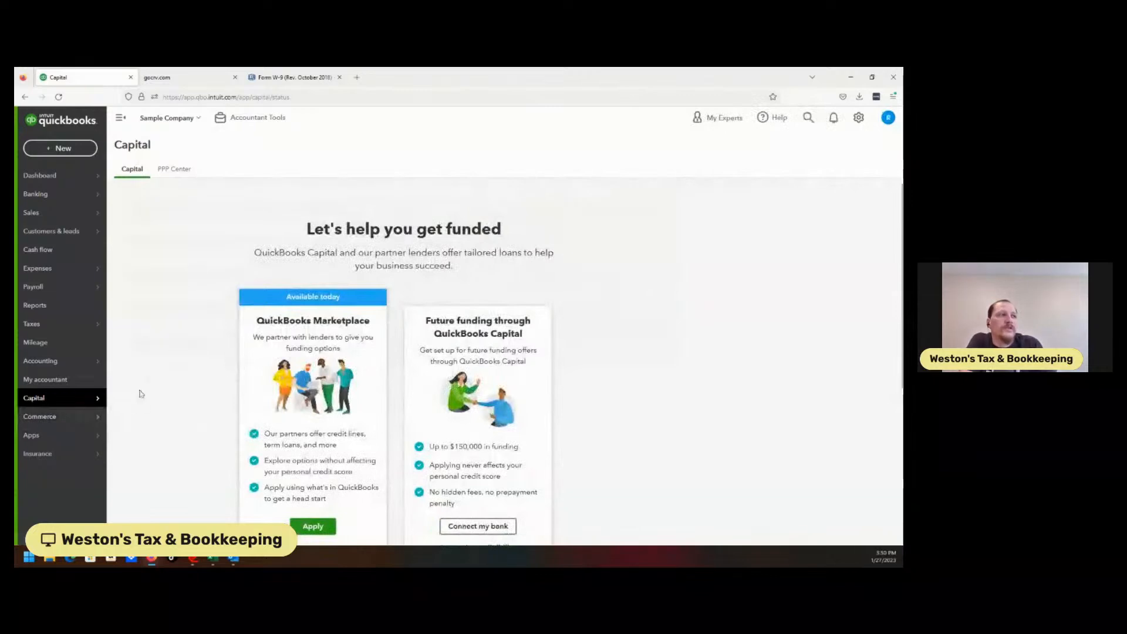
# Step: Browse the Commerce, Apps and Insurance pages from the navigation bar
pyautogui.click(63, 421)
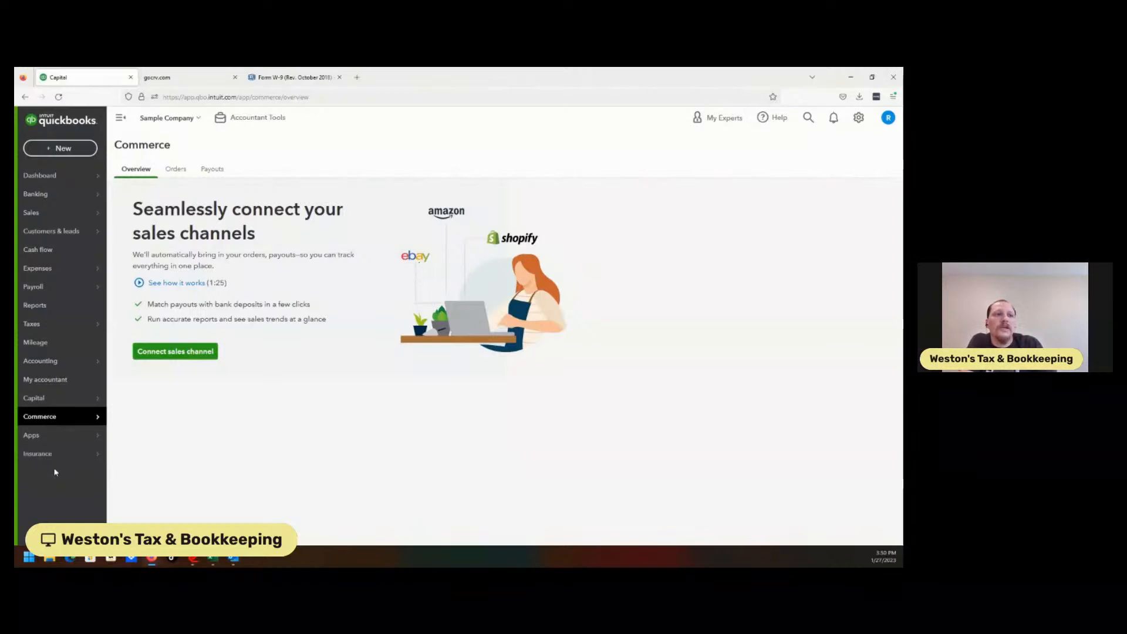
pyautogui.click(48, 440)
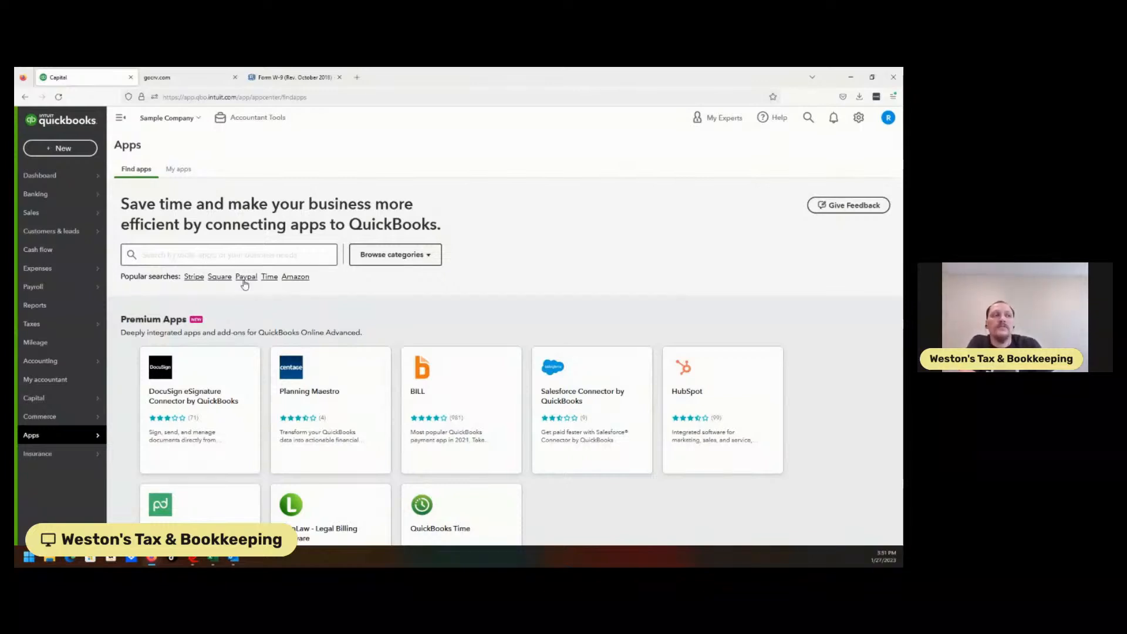
pyautogui.moveTo(40, 458)
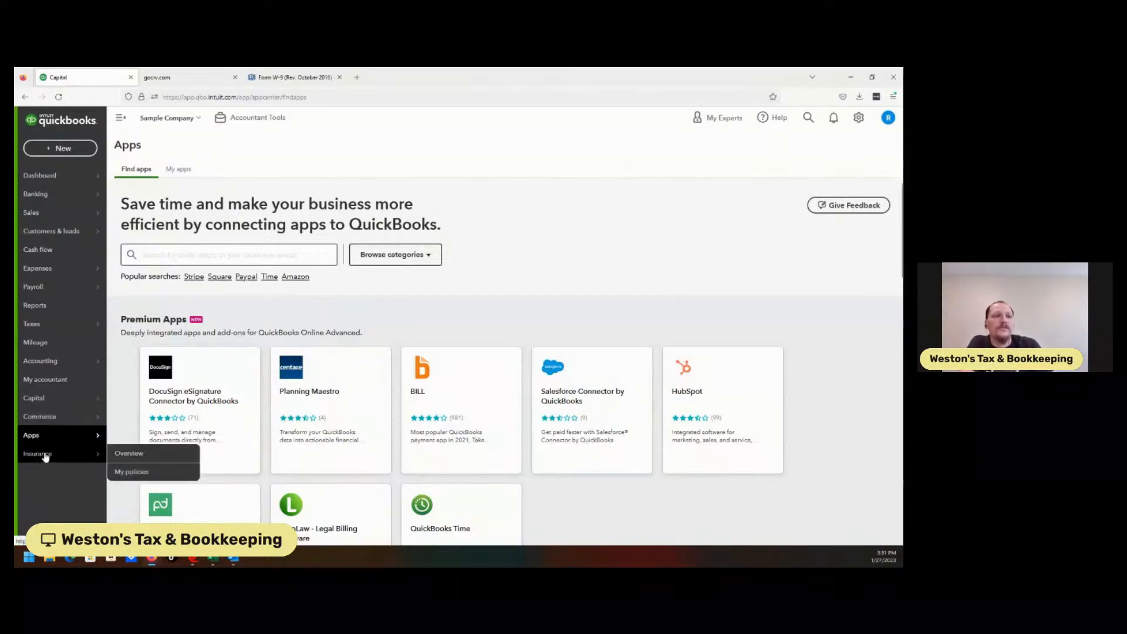
pyautogui.click(45, 456)
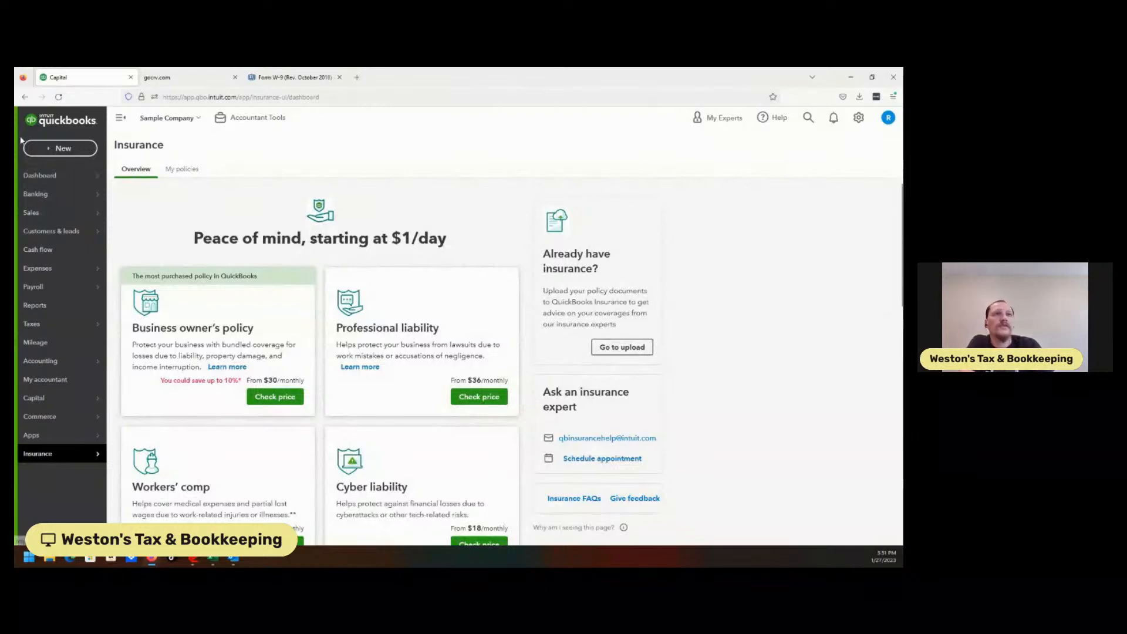
# Step: Open and close the New transaction menu and the company switcher menu to review their options
pyautogui.click(59, 150)
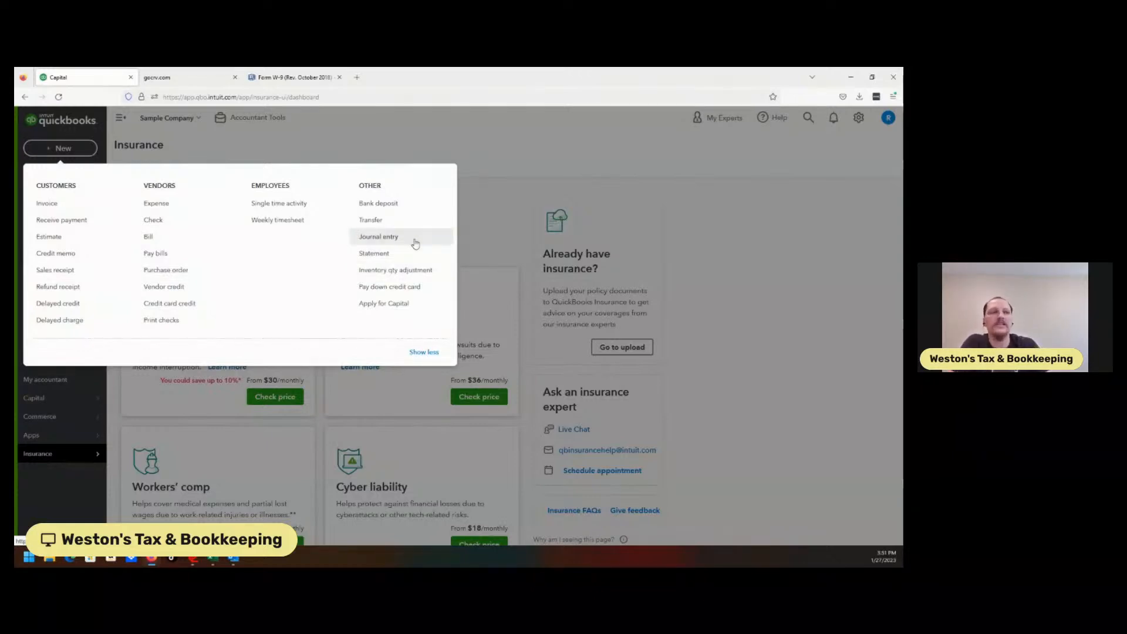
pyautogui.click(417, 152)
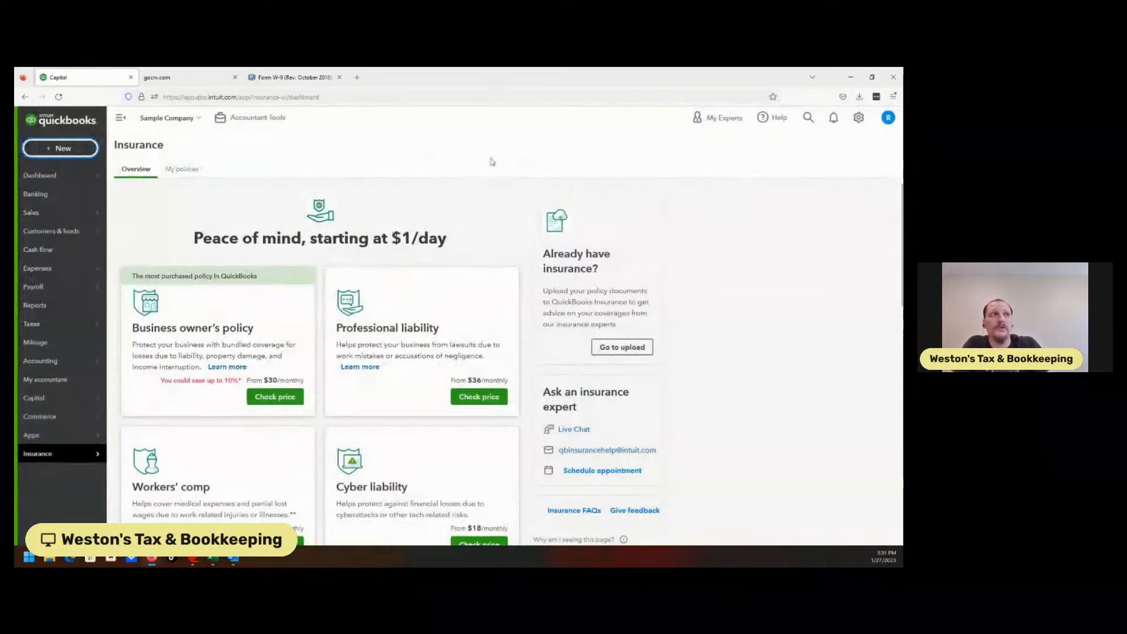
pyautogui.click(186, 119)
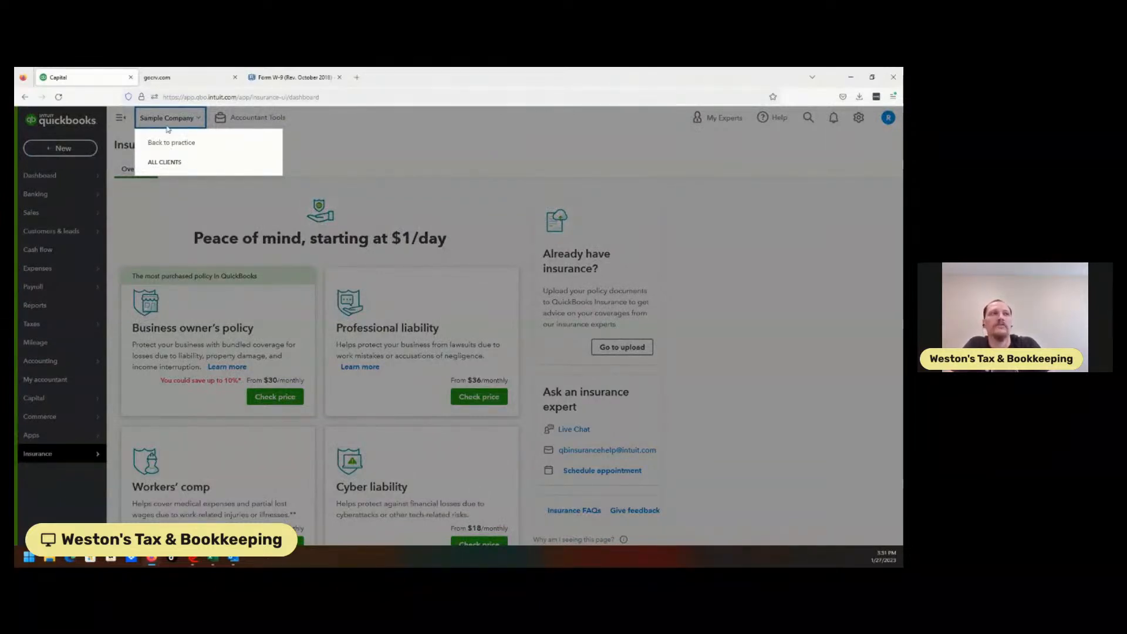
pyautogui.click(165, 117)
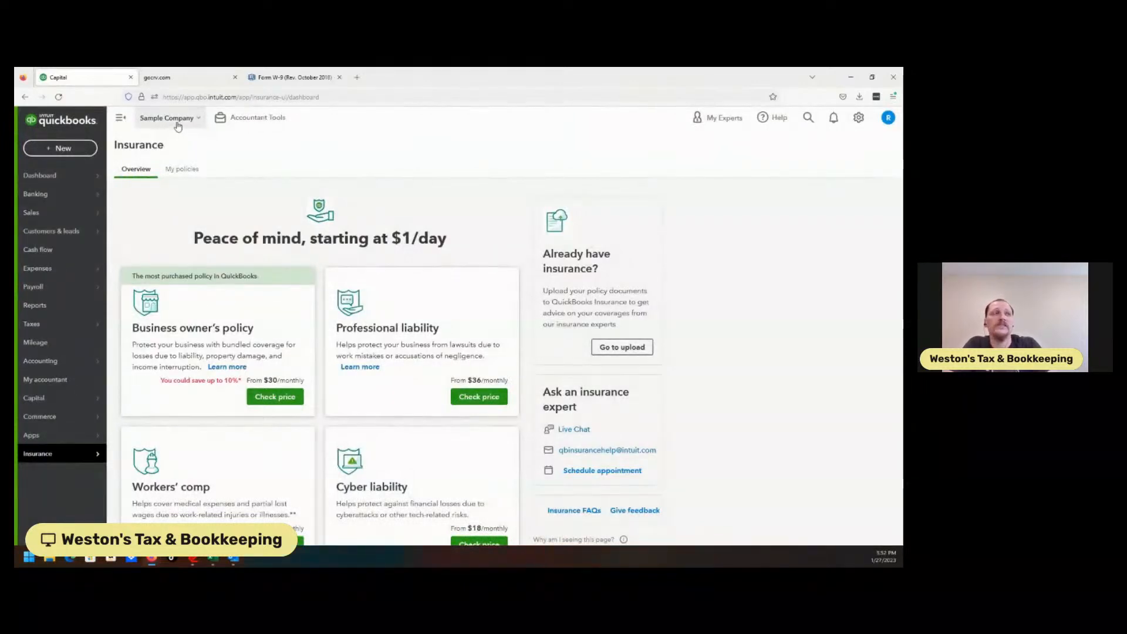
pyautogui.click(268, 120)
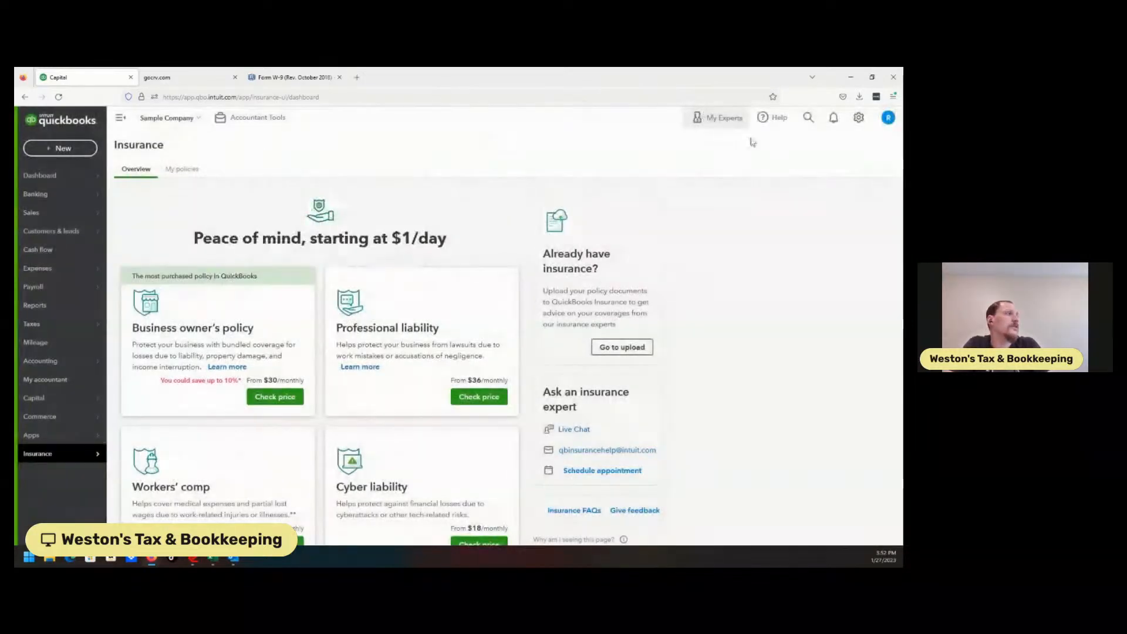
# Step: Open Account and Settings and review the Company, Usage, Sales, Expenses, Time and Advanced sections, then close it
pyautogui.click(859, 118)
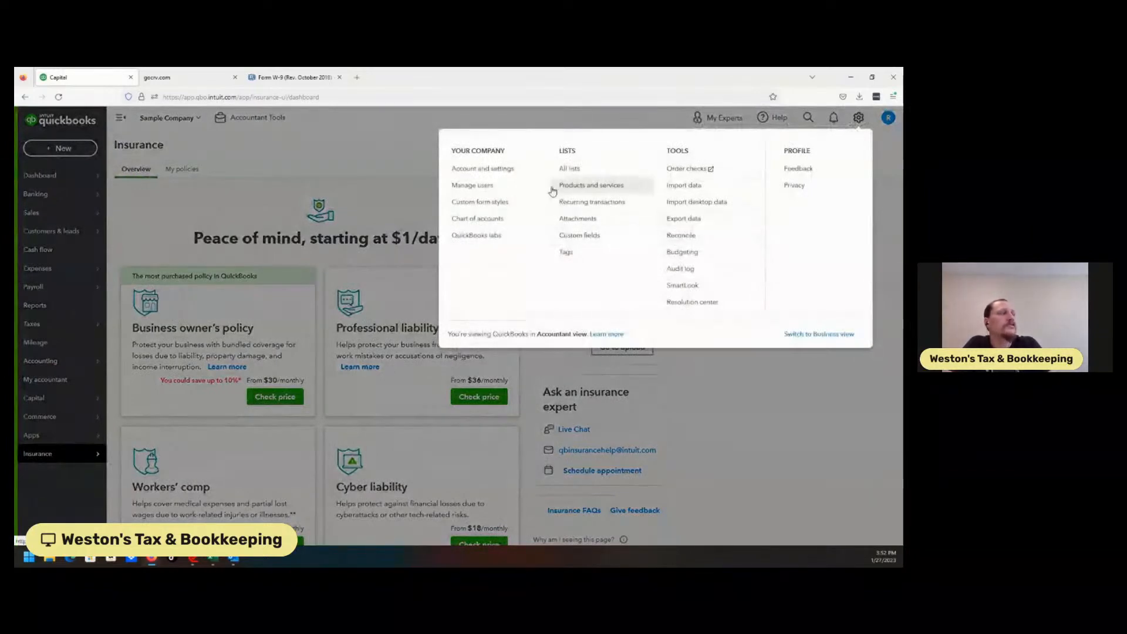
pyautogui.click(473, 171)
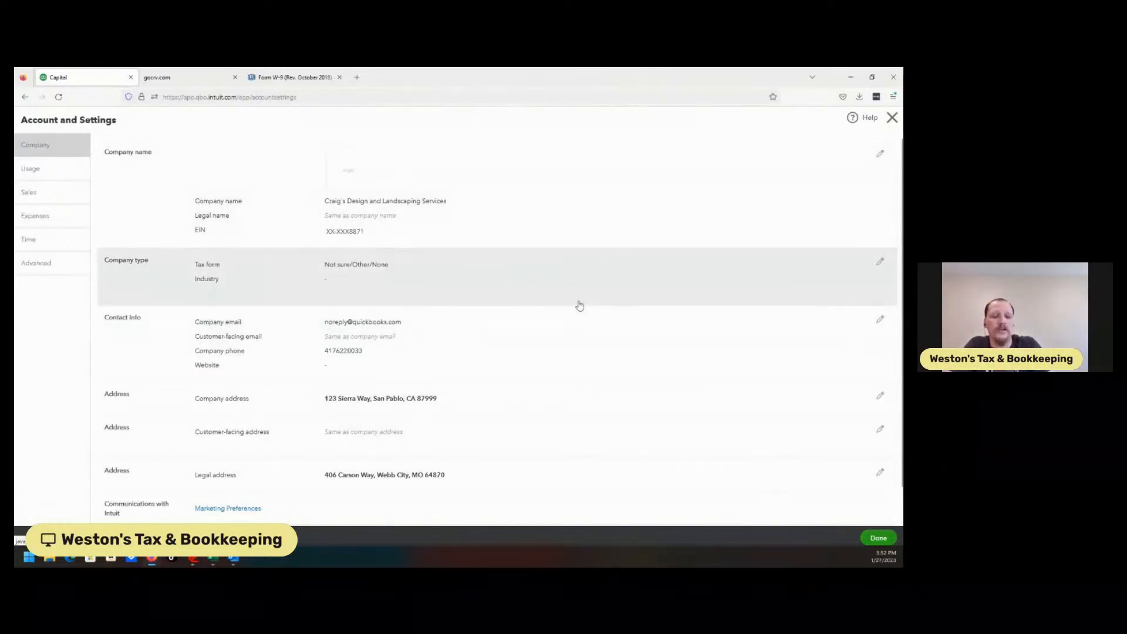
pyautogui.click(68, 173)
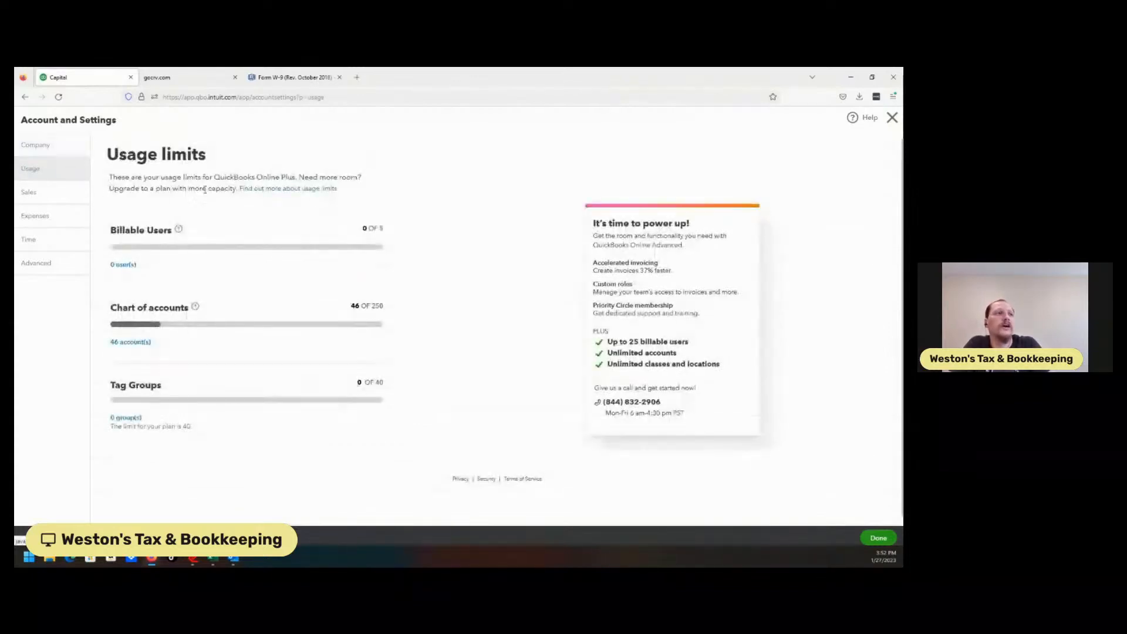
pyautogui.click(38, 202)
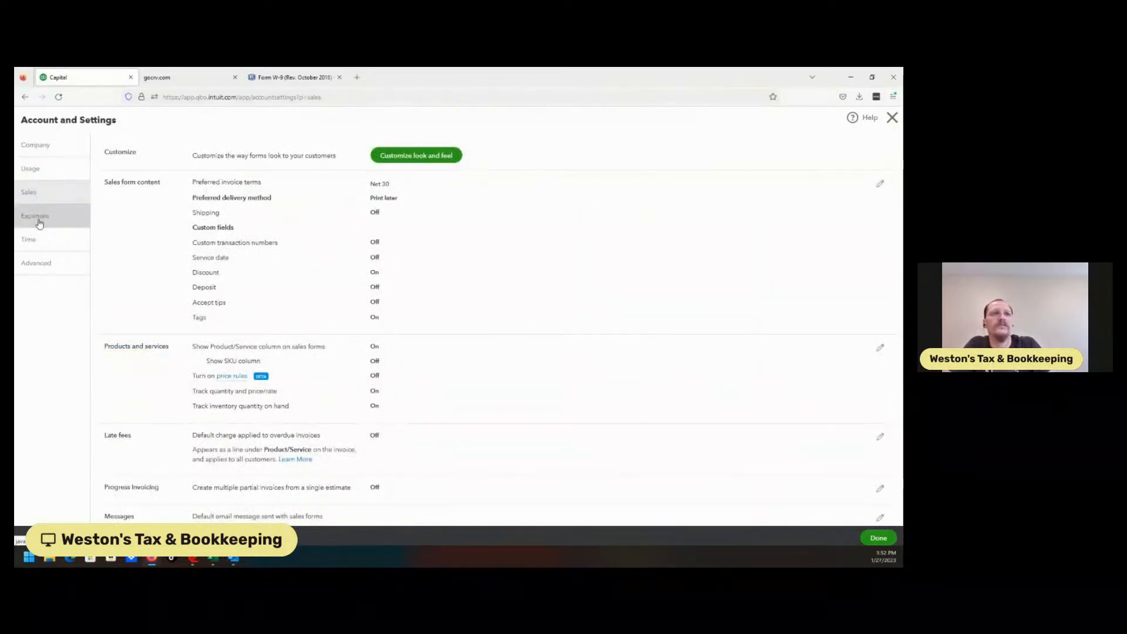
pyautogui.click(39, 221)
pyautogui.click(38, 241)
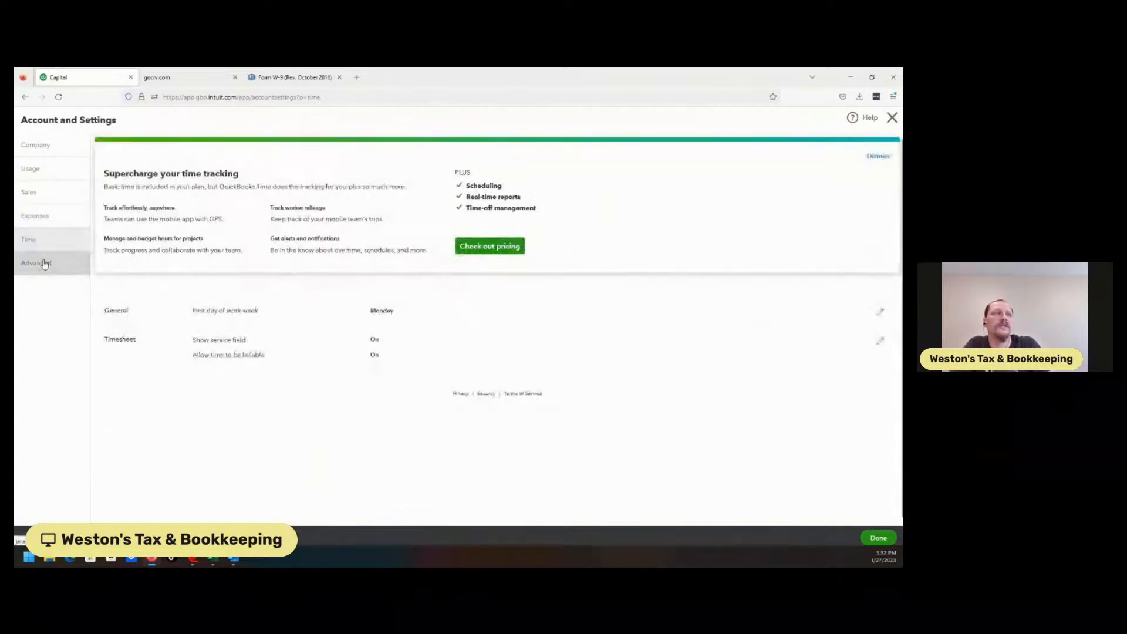
pyautogui.click(36, 263)
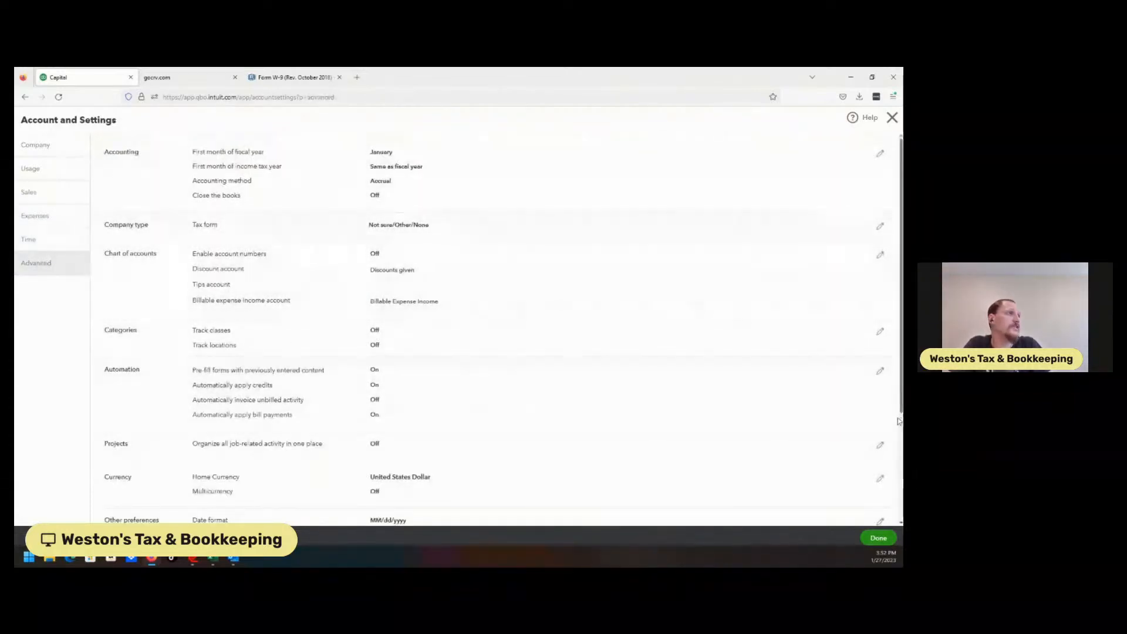
pyautogui.click(879, 538)
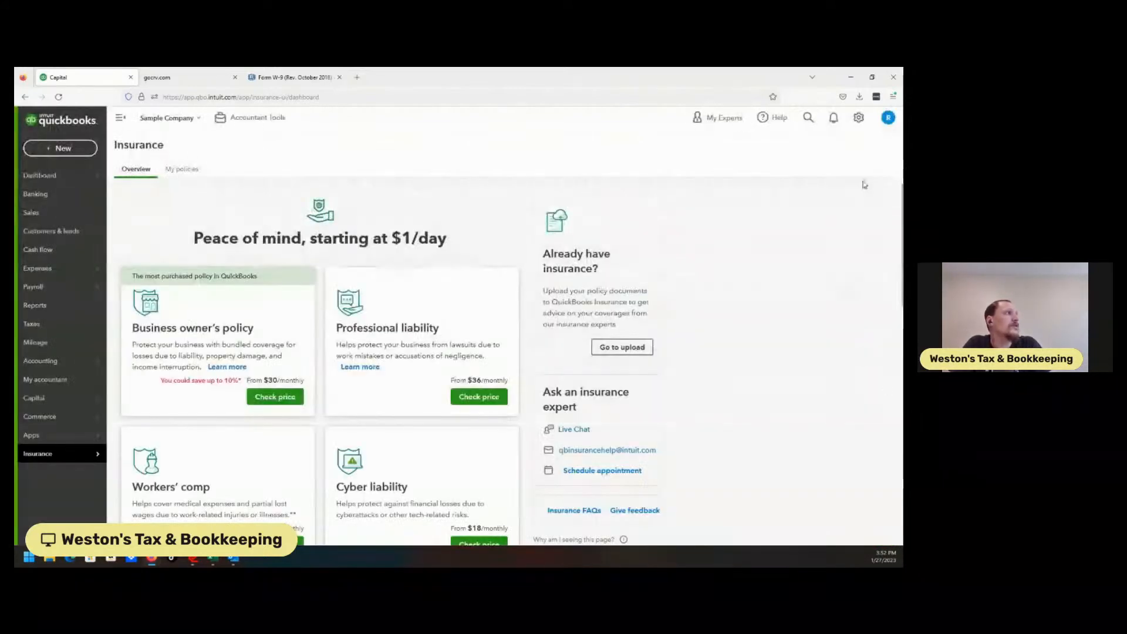
# Step: Open the Audit Log and filter it to show only the company owner's user activity
pyautogui.click(858, 118)
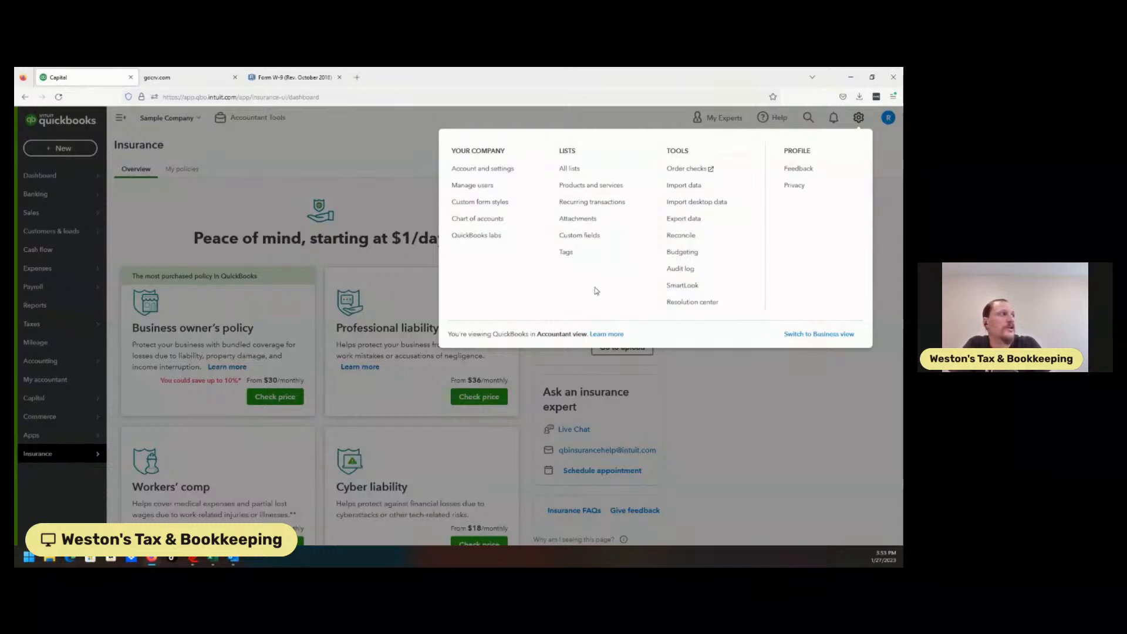
pyautogui.click(688, 272)
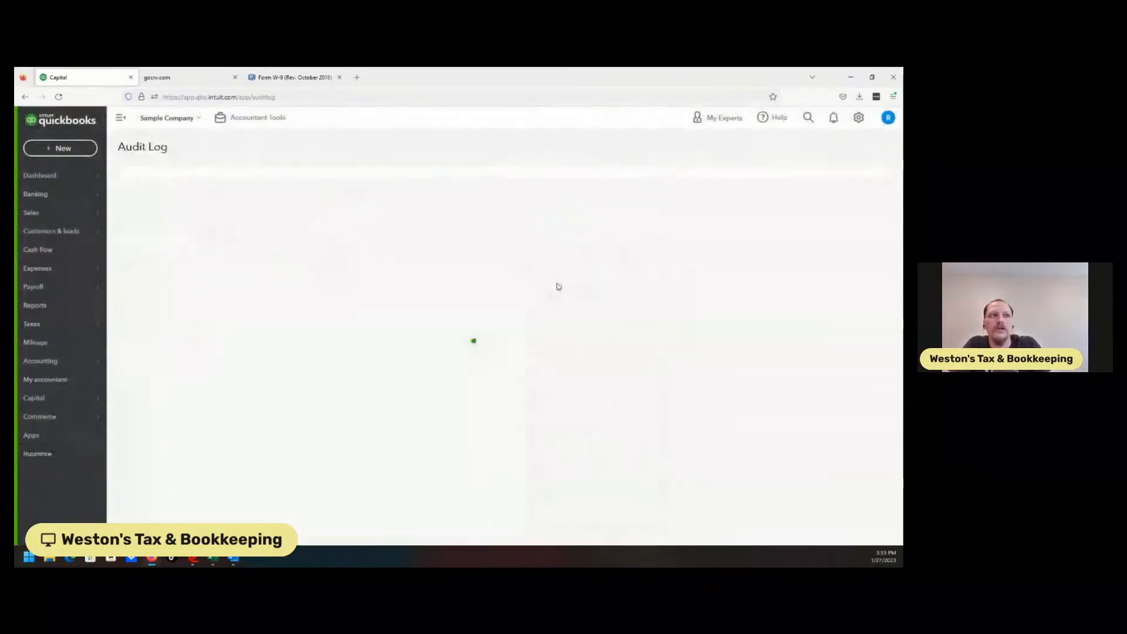
pyautogui.click(210, 193)
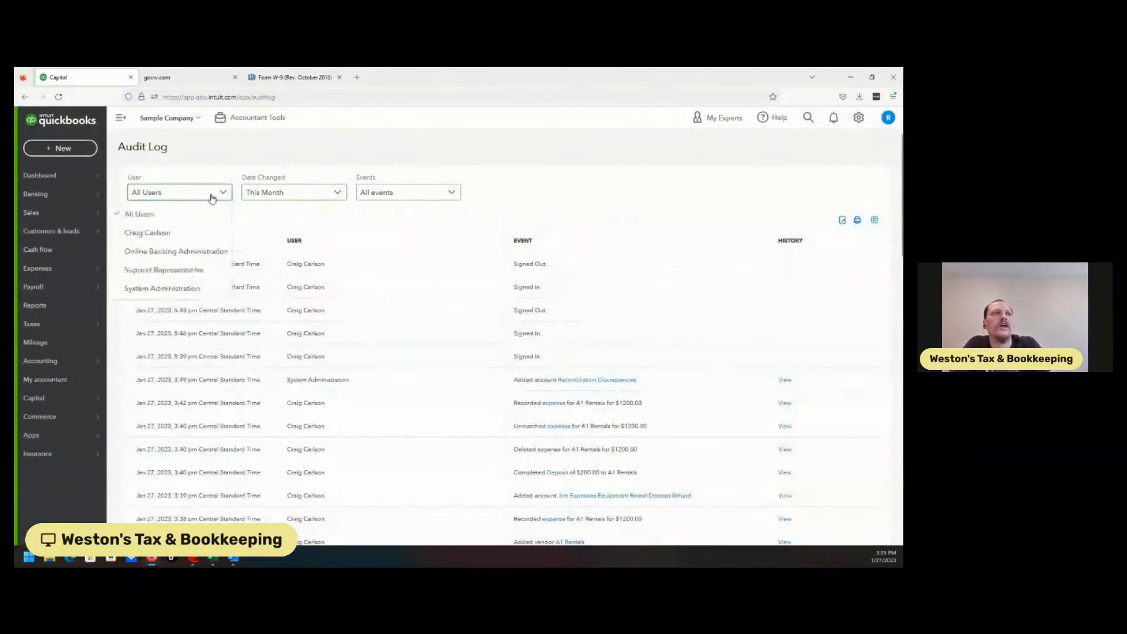
pyautogui.click(179, 233)
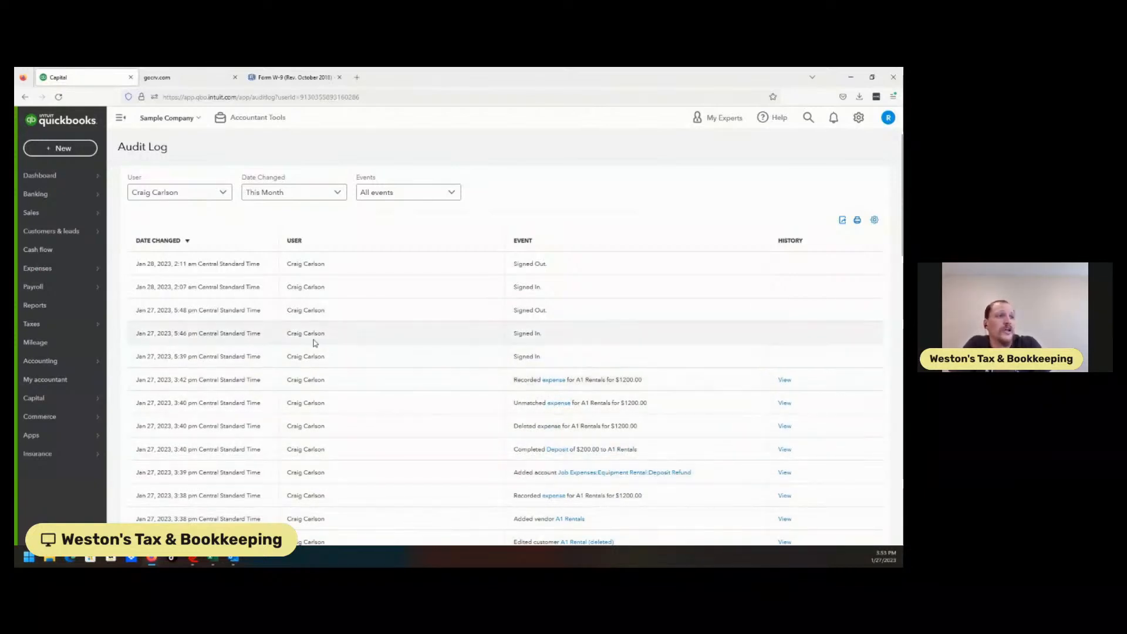
pyautogui.scroll(-3, 555, 352)
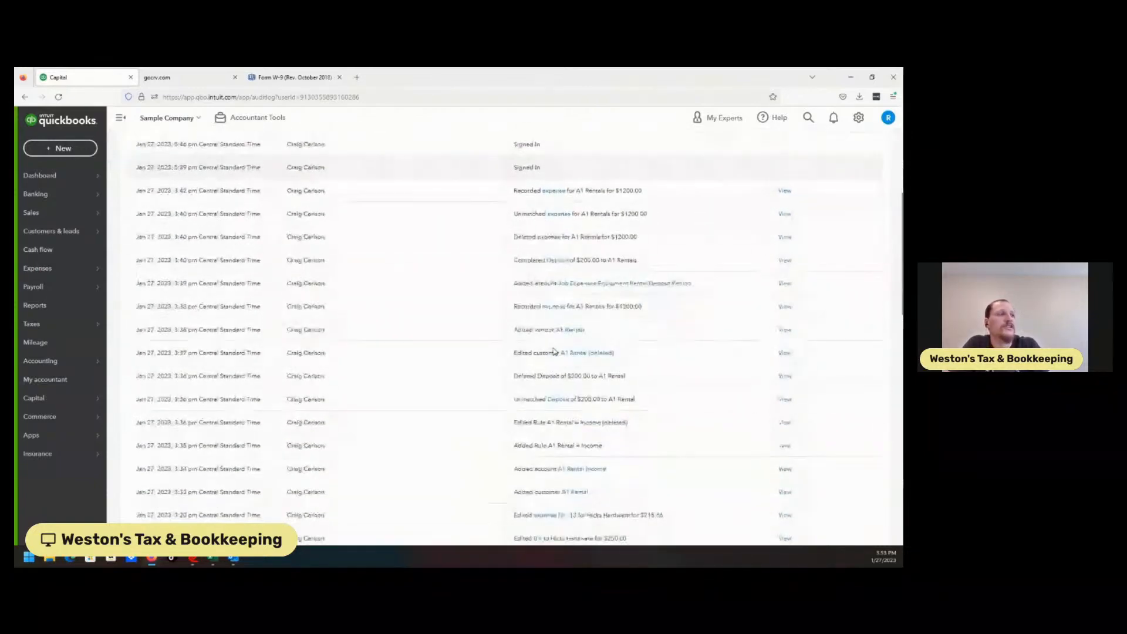
pyautogui.scroll(4, 555, 353)
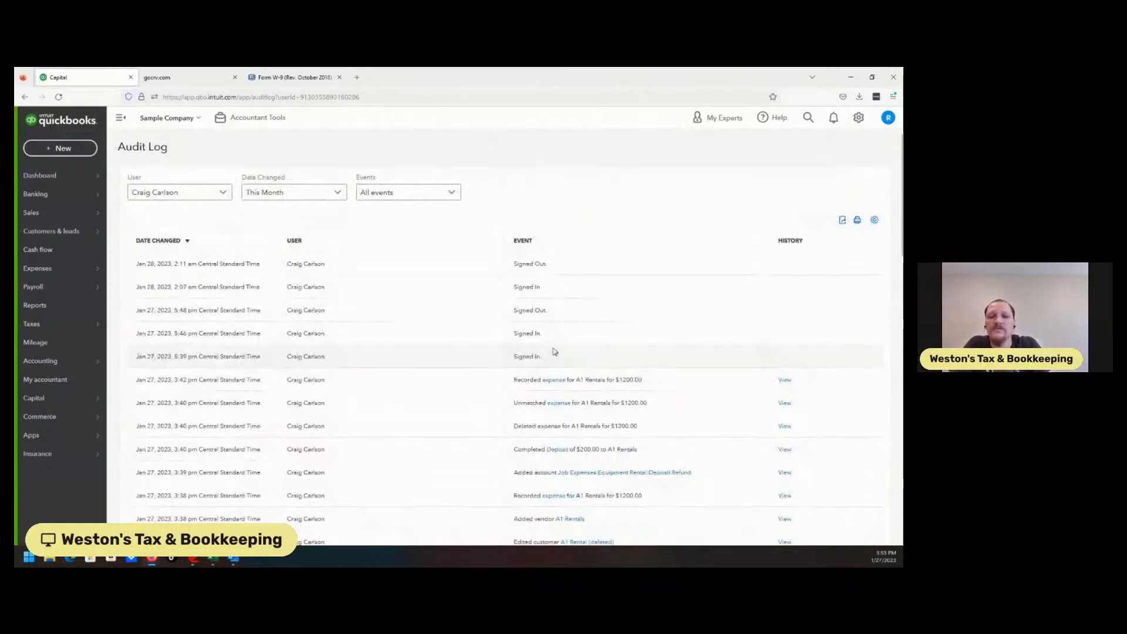
# Step: Change the Audit Log user filter to System Administration
pyautogui.click(212, 194)
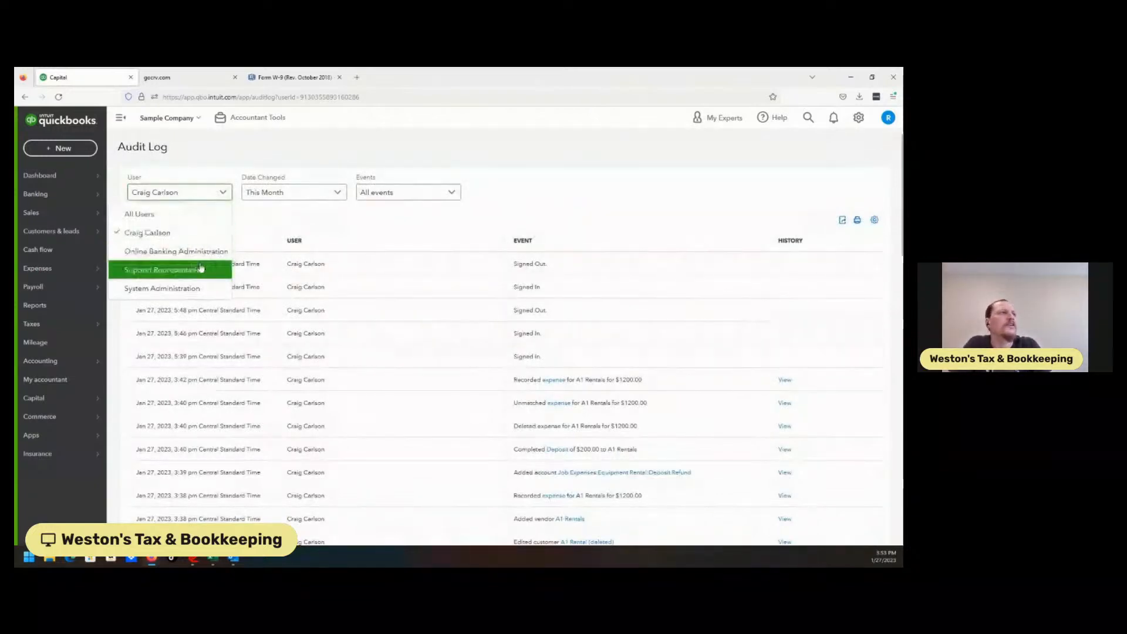
pyautogui.click(168, 289)
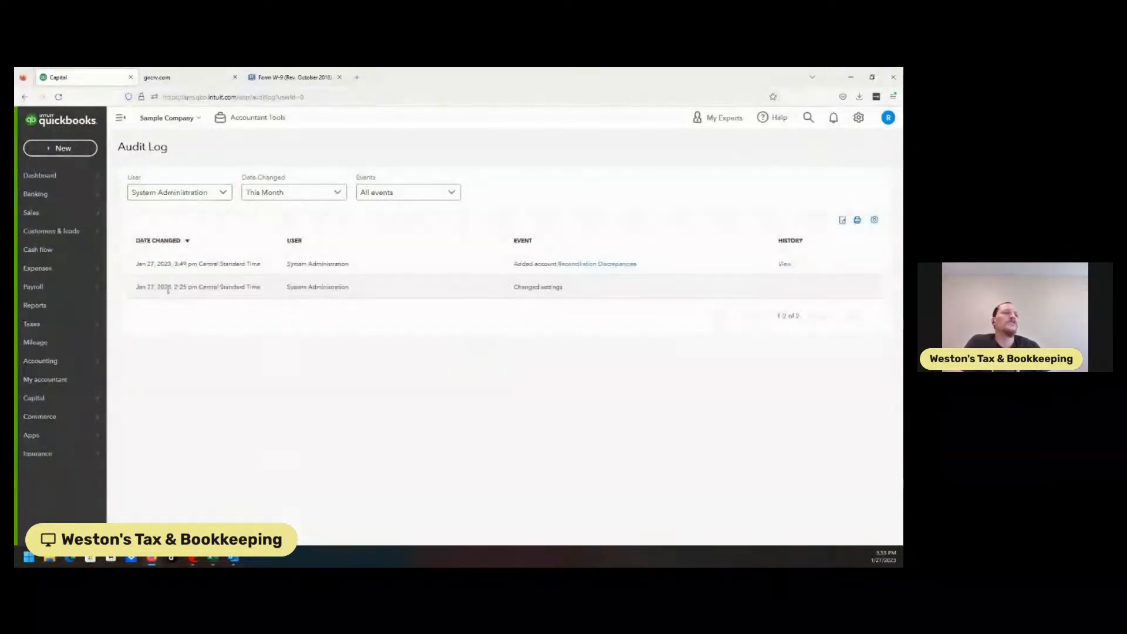
pyautogui.click(198, 195)
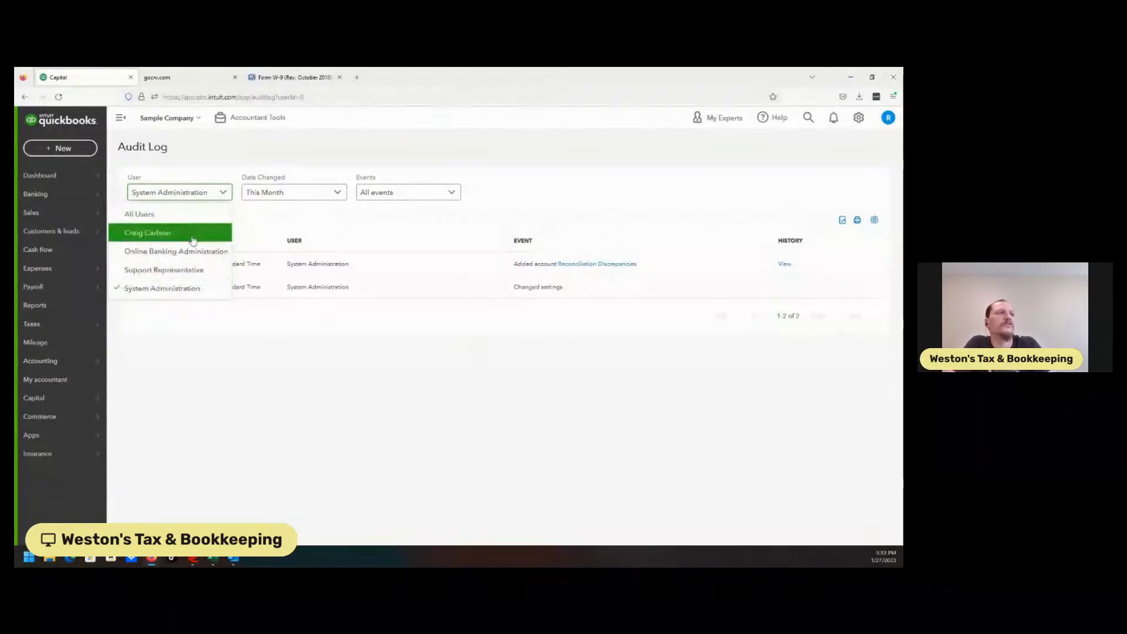
pyautogui.click(267, 199)
pyautogui.click(210, 220)
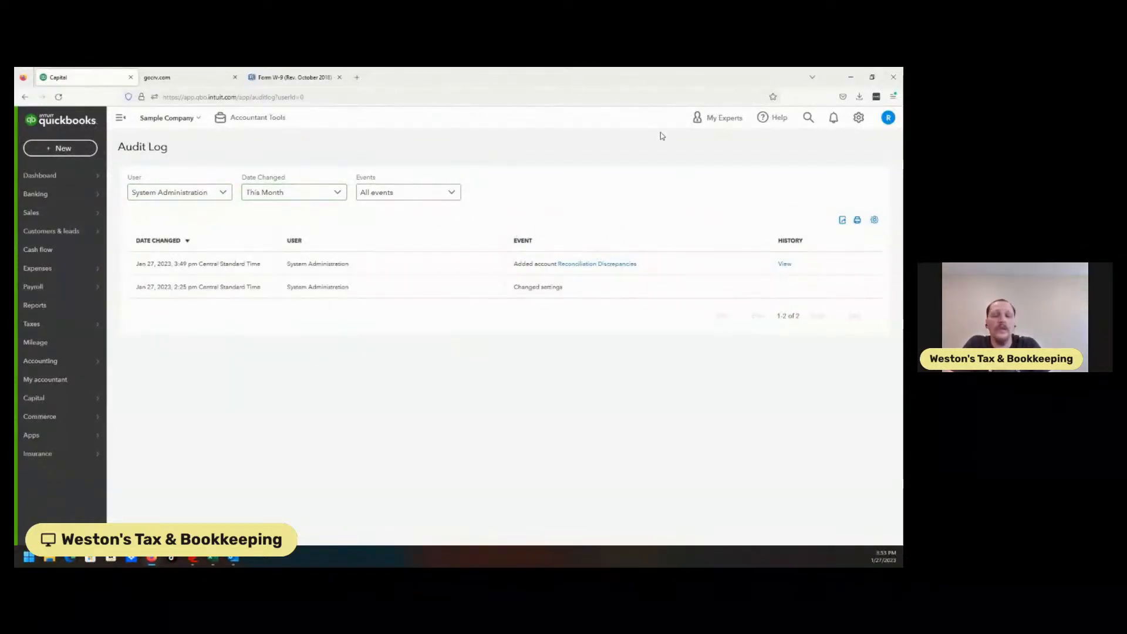